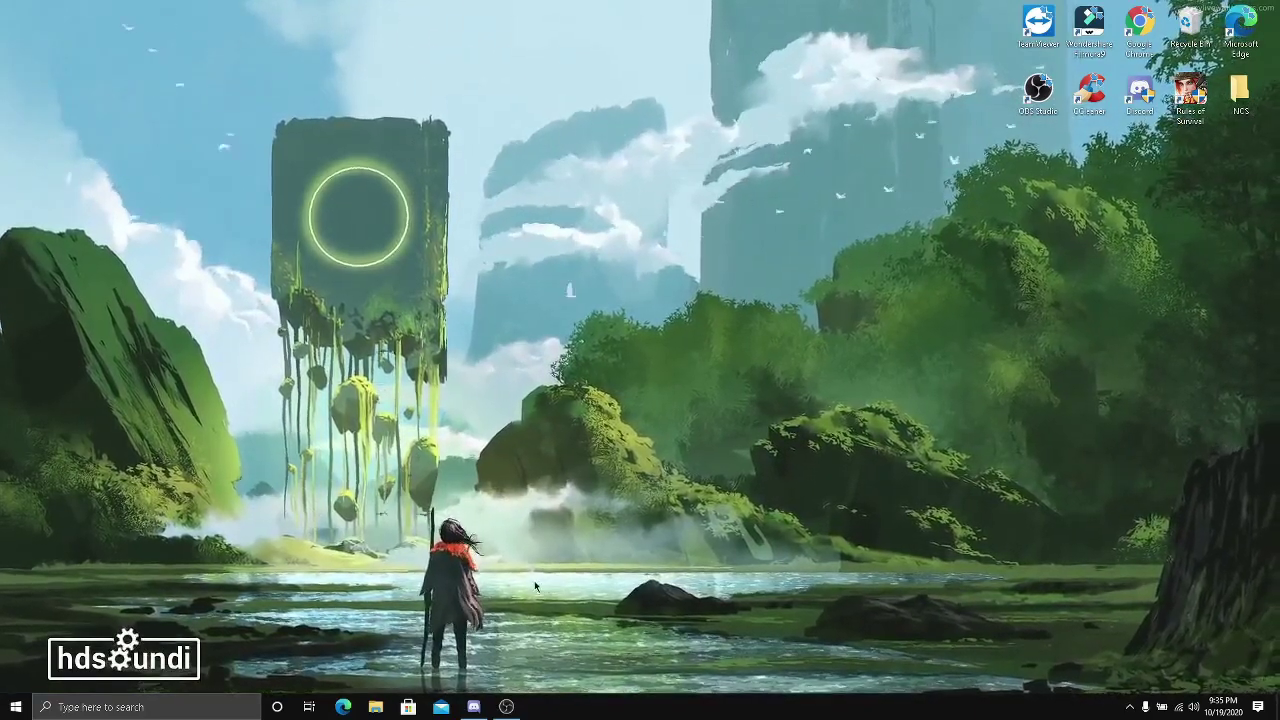
Open the Windows Temp folder by running "temp", delete all the files in it, and close the folder
left_click(506, 707)
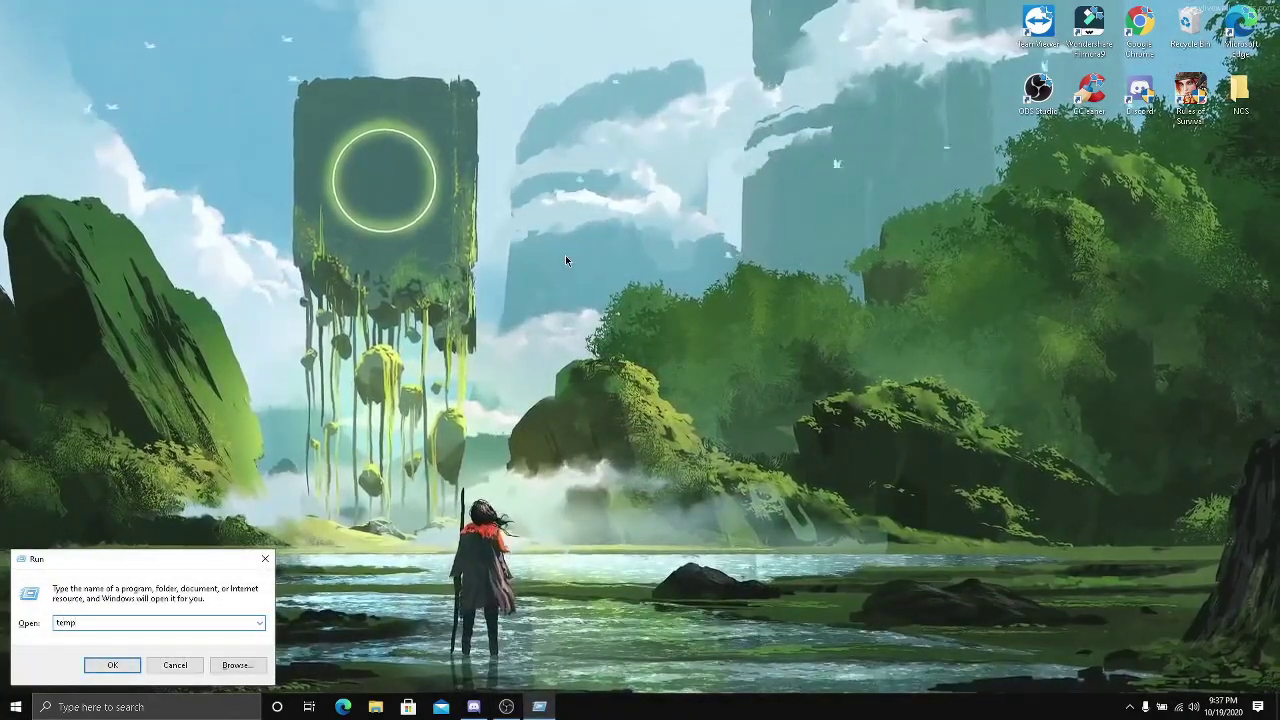
key("Return")
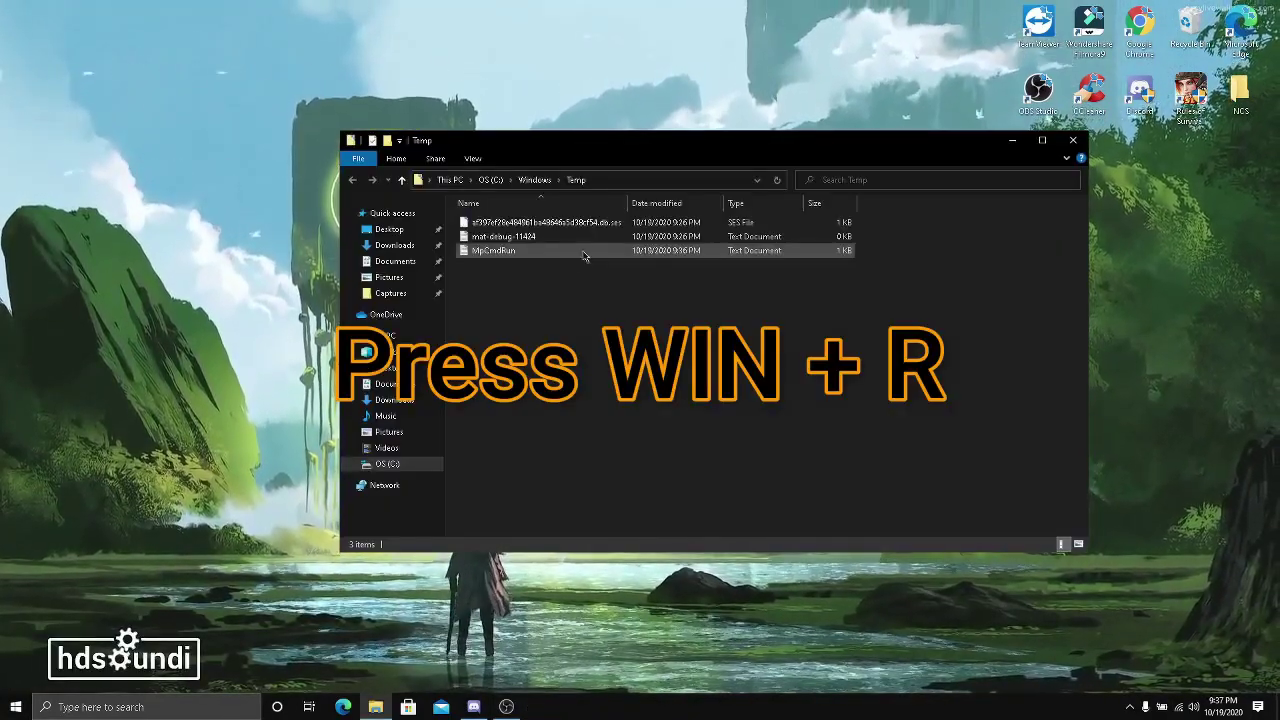
left_click_drag(605, 332, 514, 222)
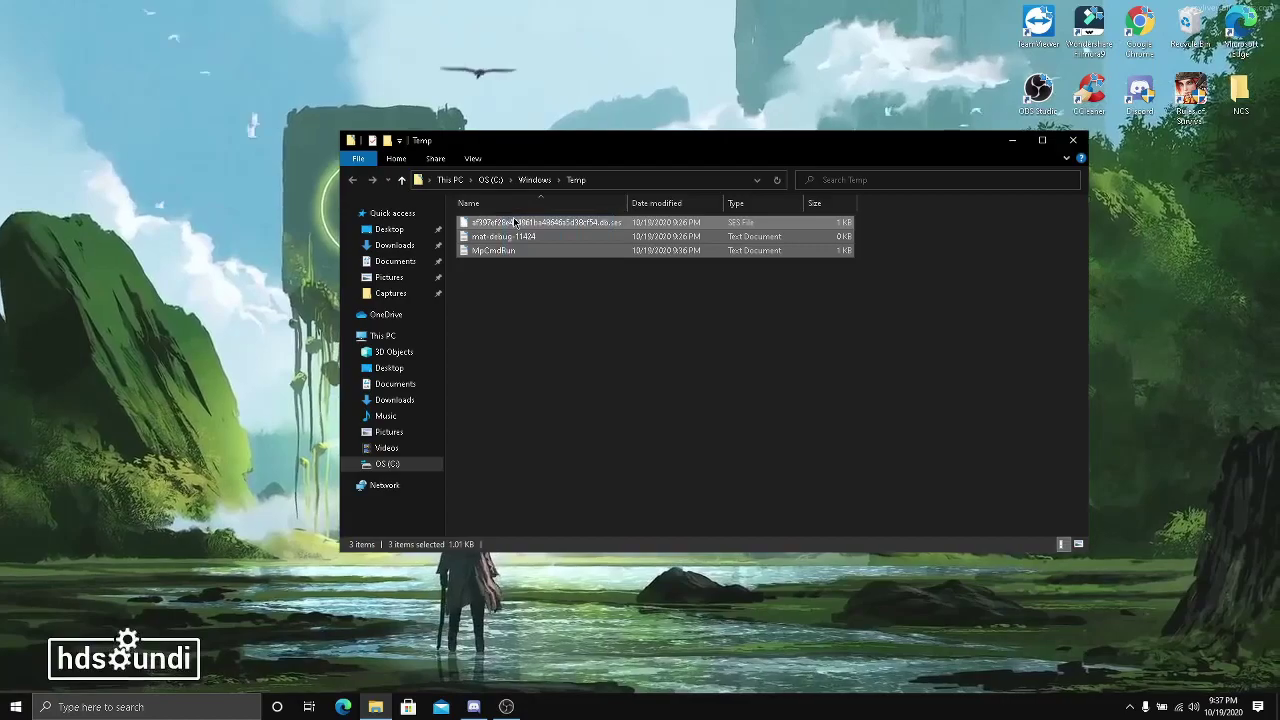
right_click(514, 222)
left_click(550, 391)
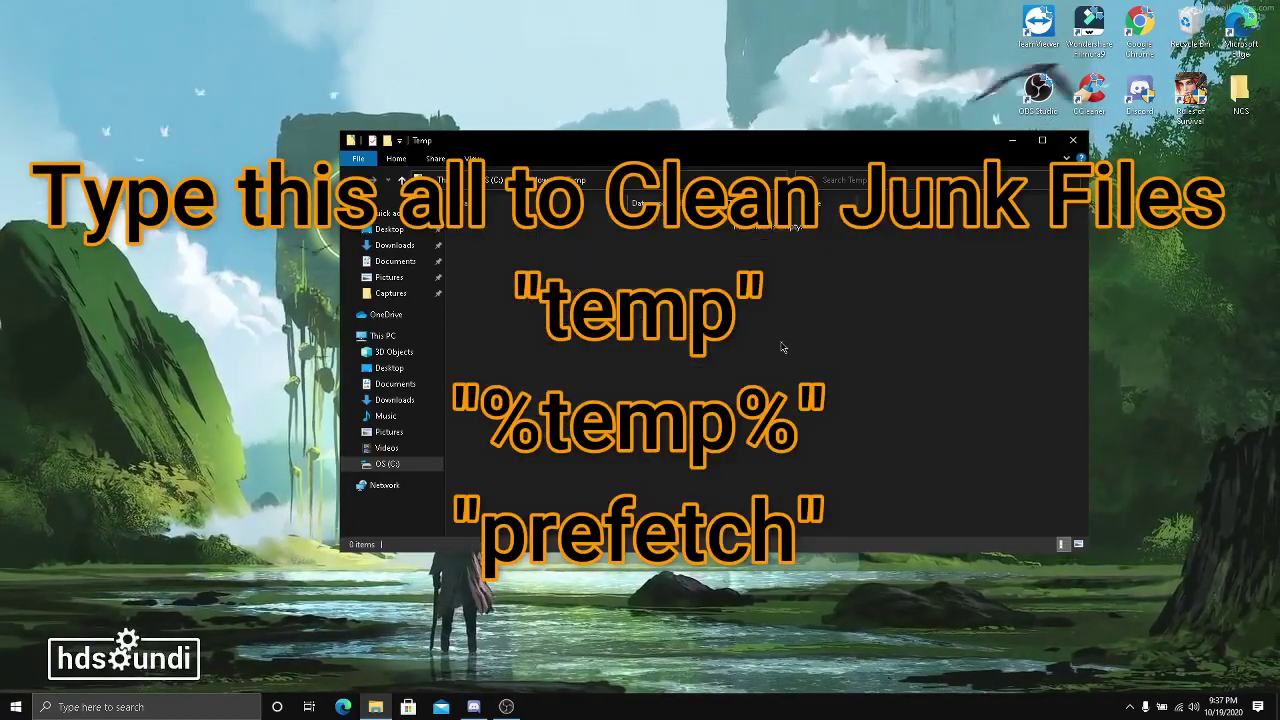
right_click(784, 346)
key("Escape")
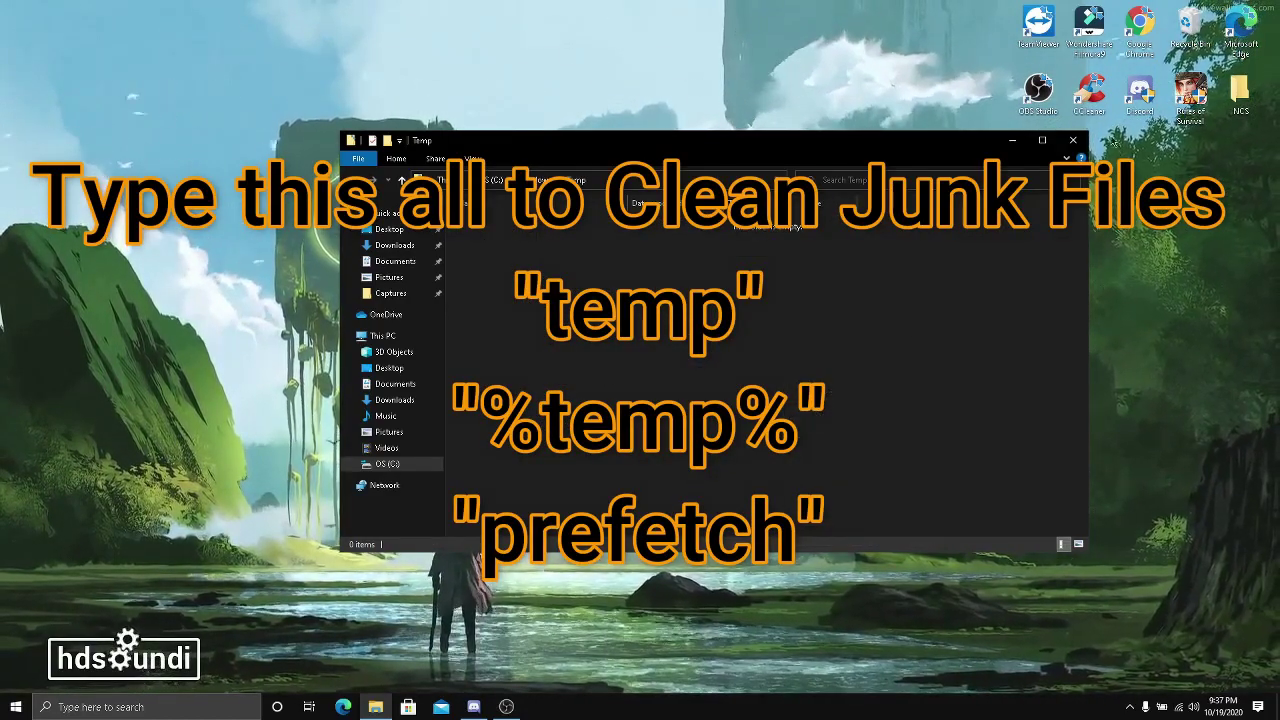
key("alt+F4")
Open the user's temporary folder by running "%temp%", delete everything in it, skip all items in use, and close the folder
key("super+r")
type("%temp%")
key("Return")
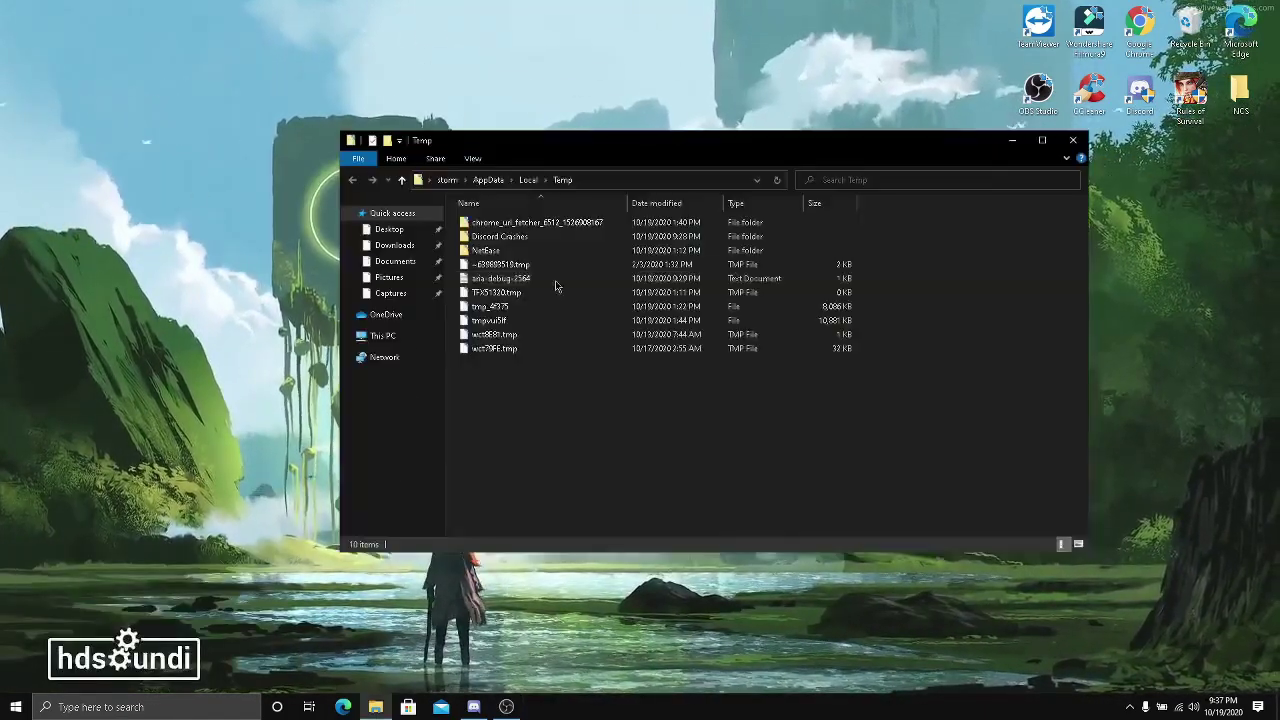
left_click_drag(572, 408, 502, 224)
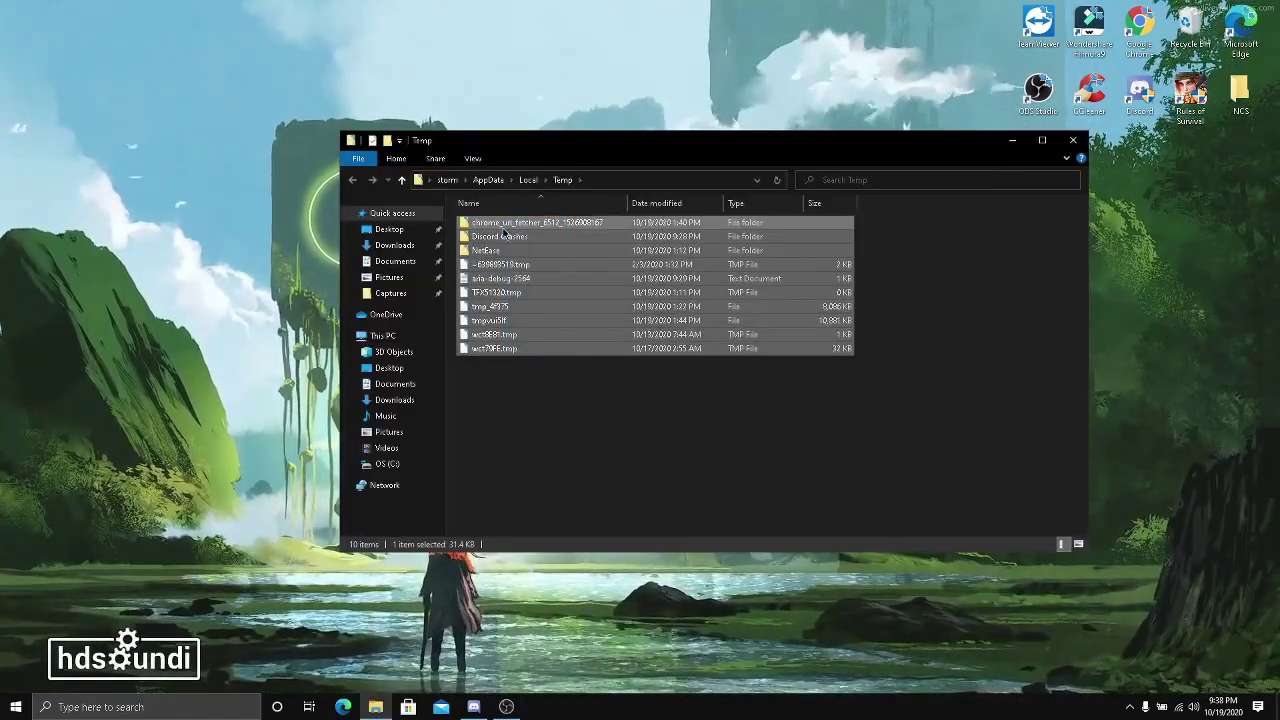
right_click(502, 228)
left_click(556, 452)
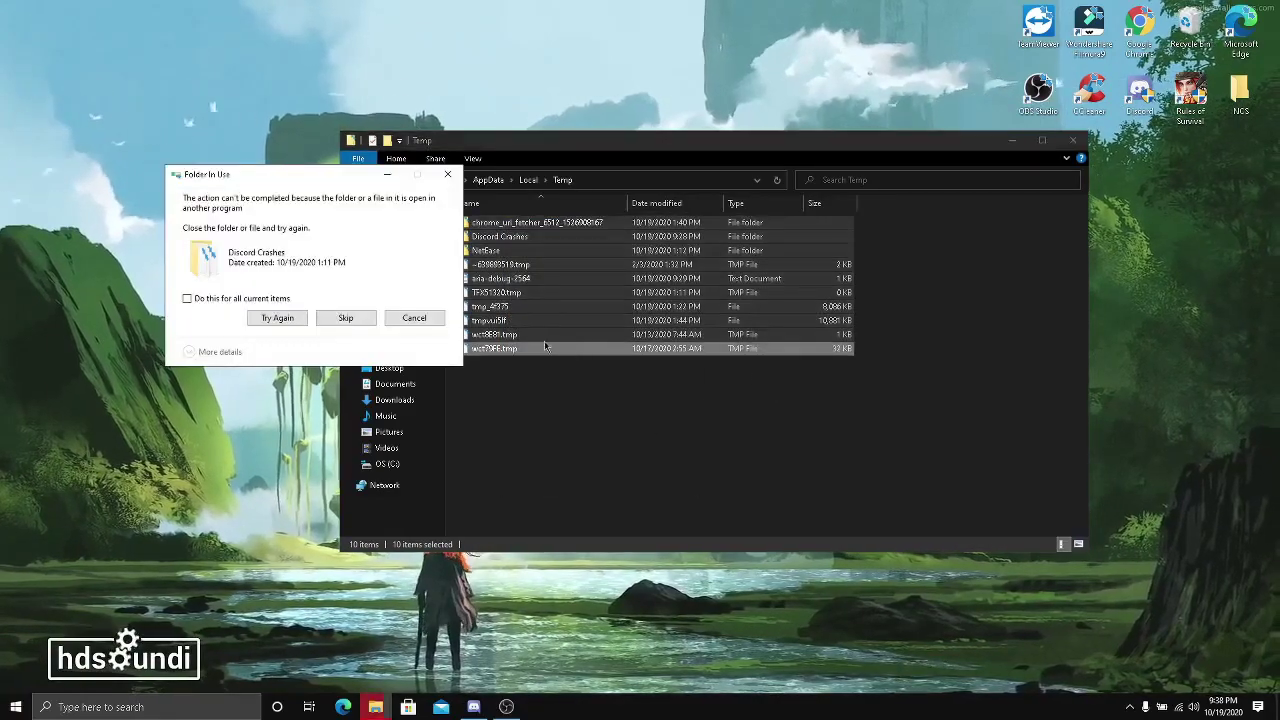
left_click(199, 300)
left_click(345, 318)
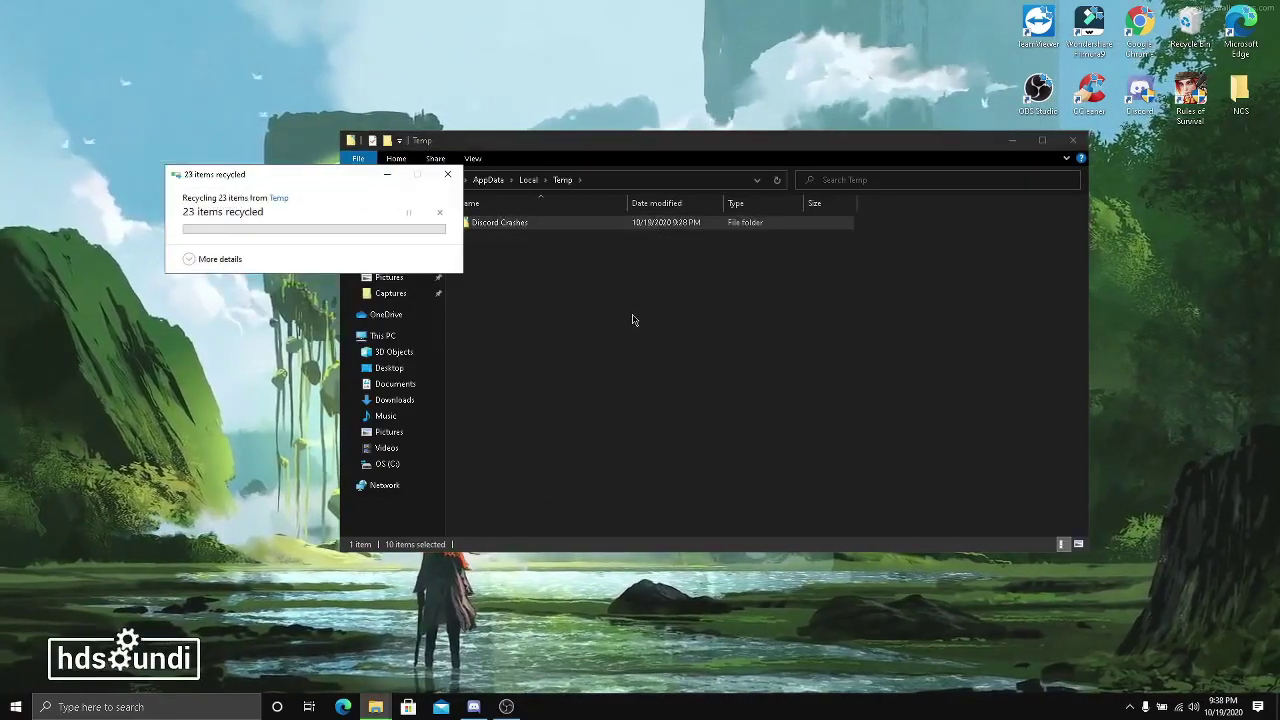
left_click(1078, 143)
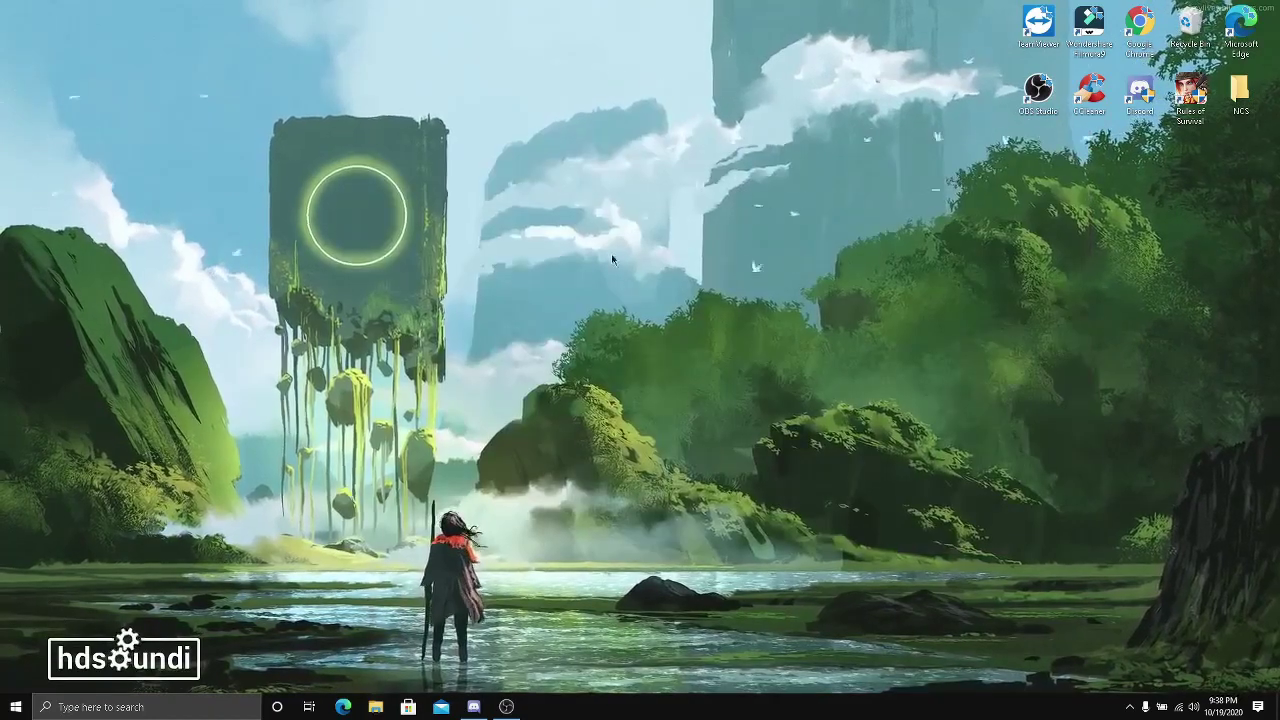
right_click(474, 263)
left_click(427, 617)
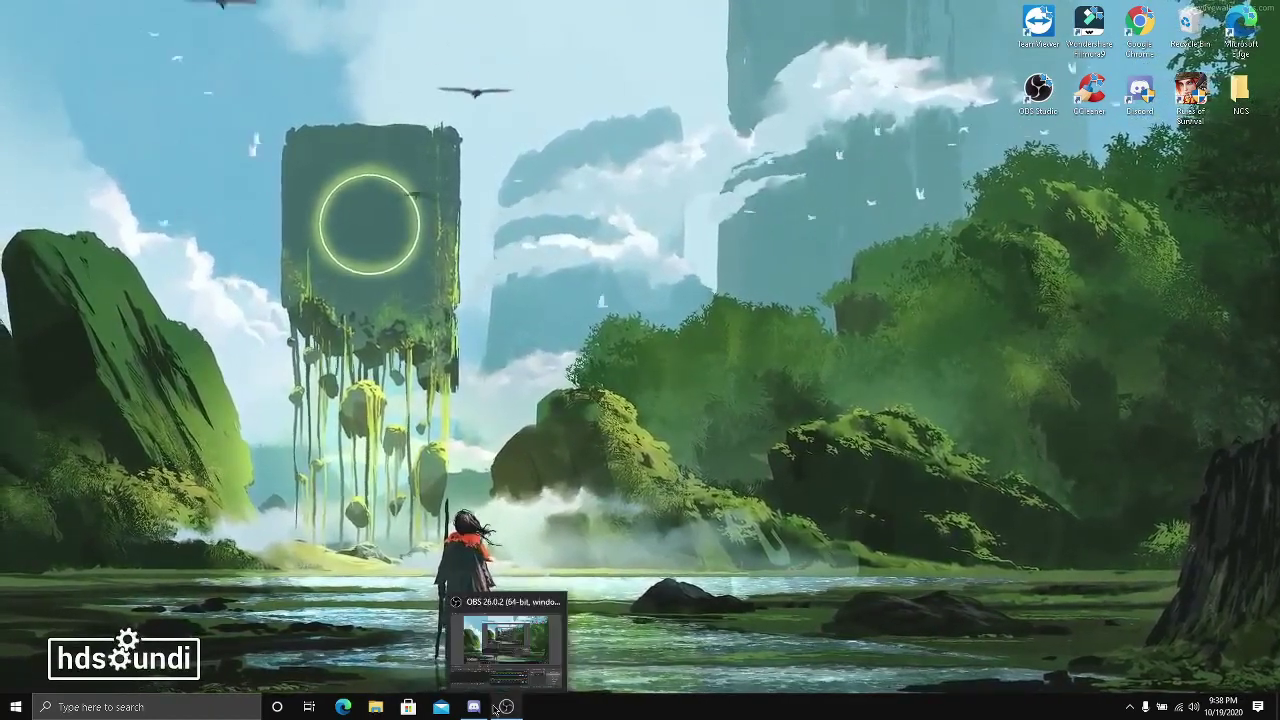
left_click(506, 706)
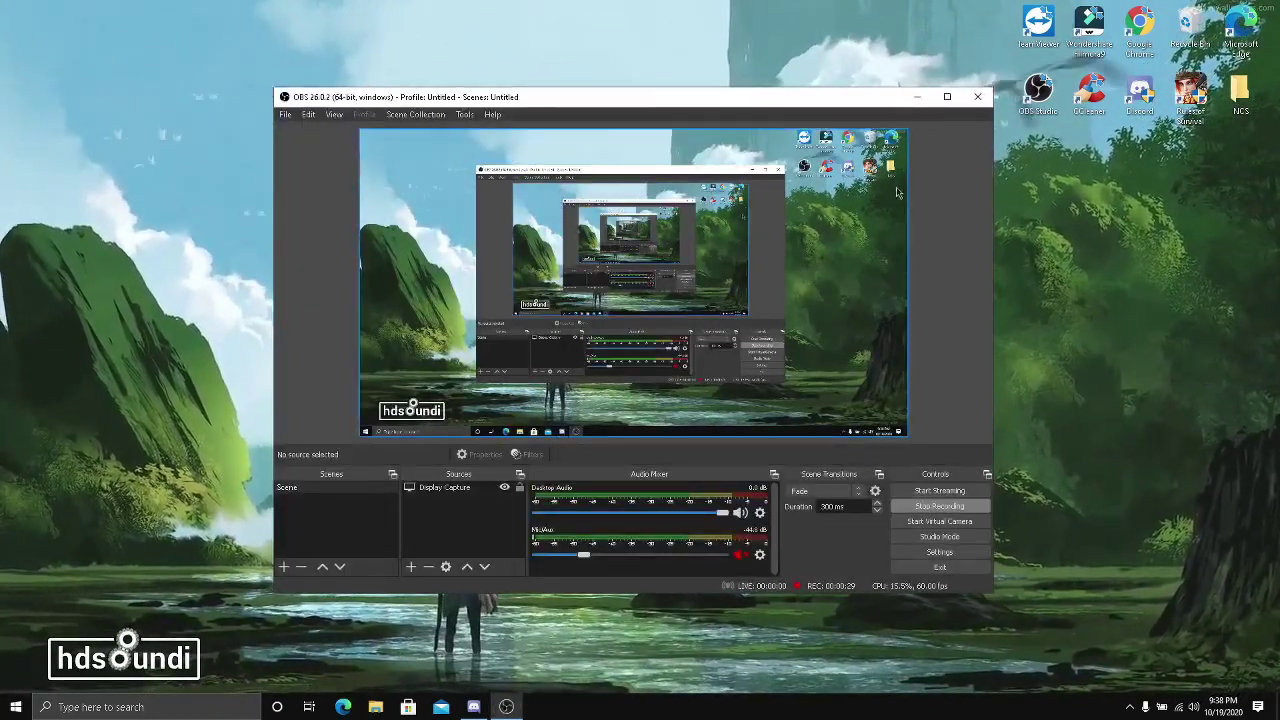
left_click(918, 96)
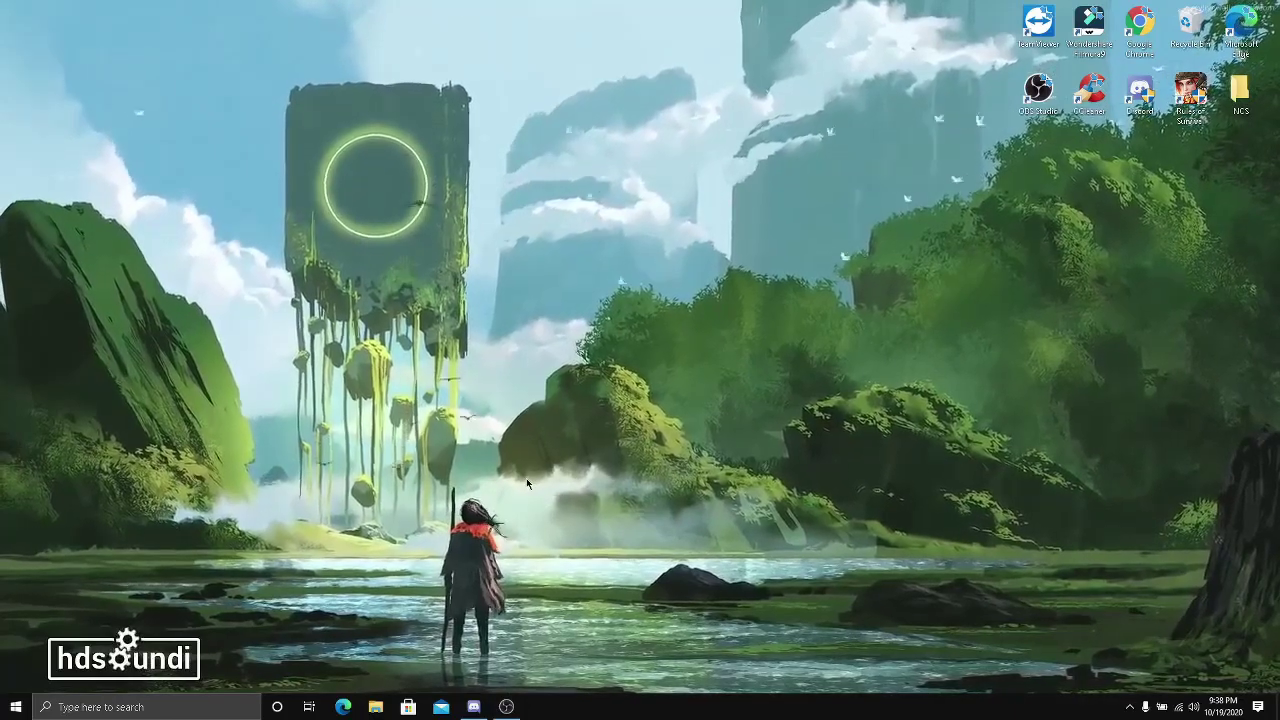
Open the prefetch folder by running "prefetch", delete all its files while skipping those in use, and close the folder
key("super+r")
type("prefetch")
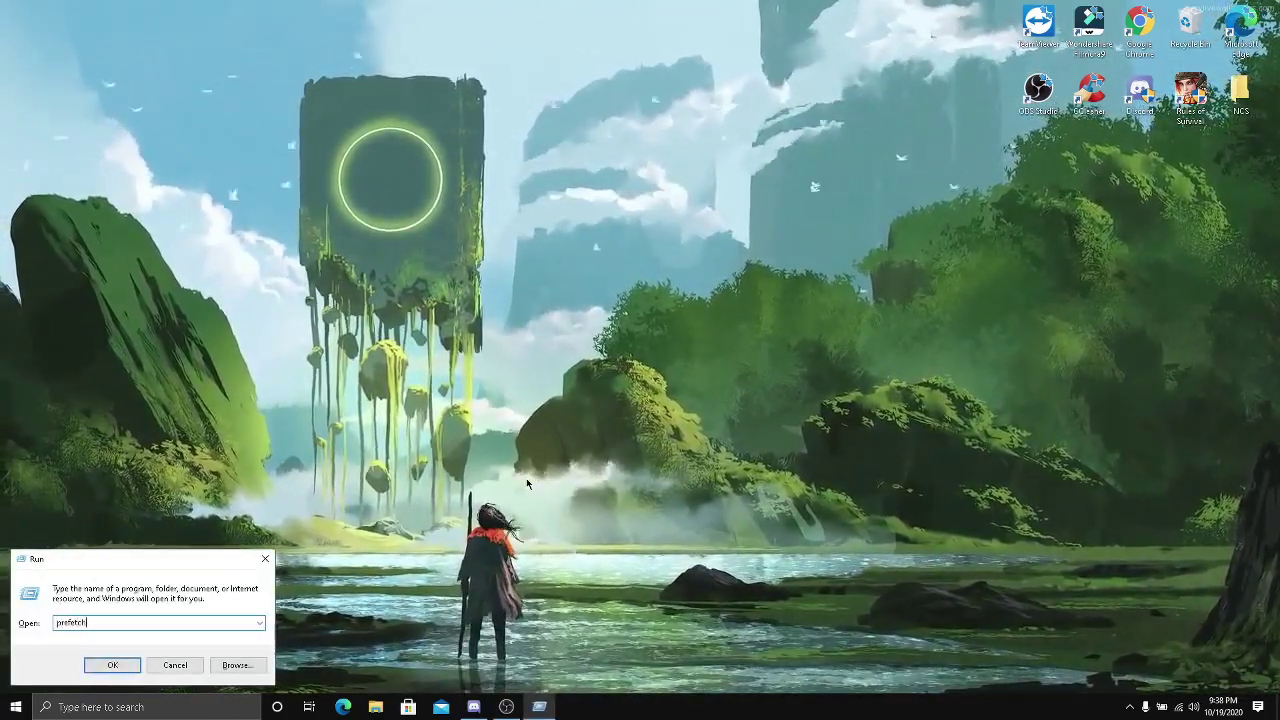
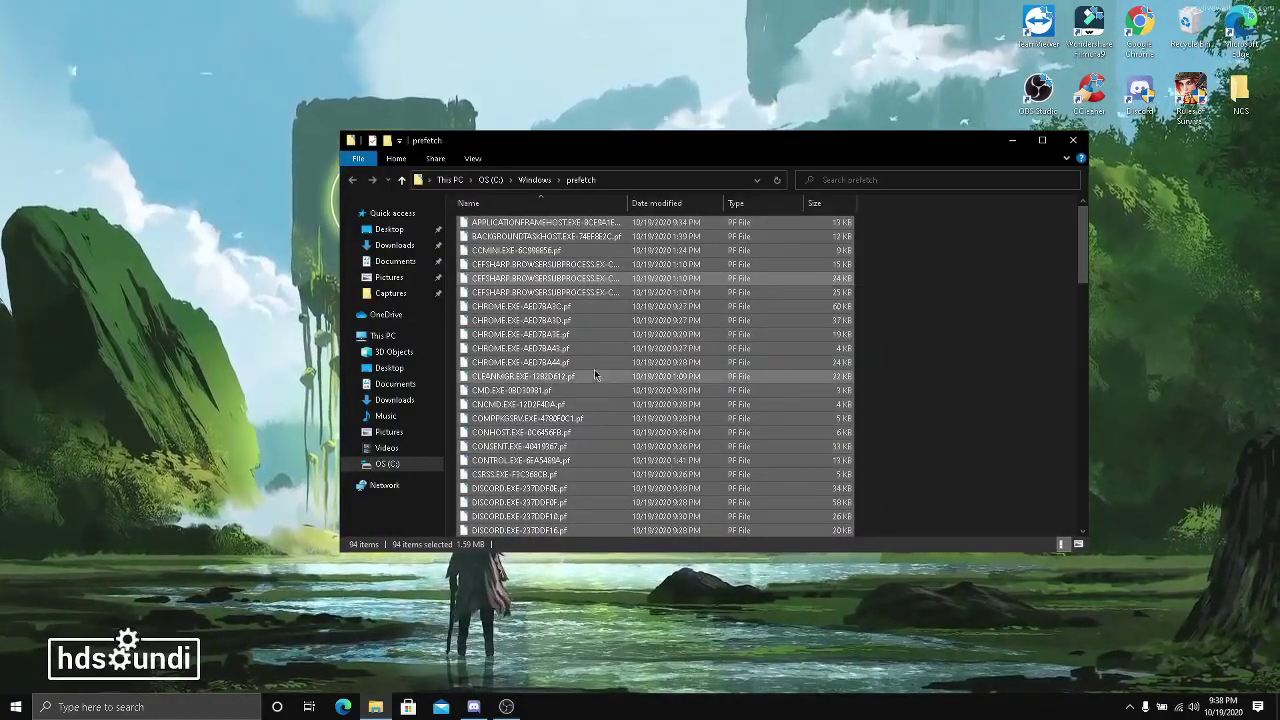
key("Delete")
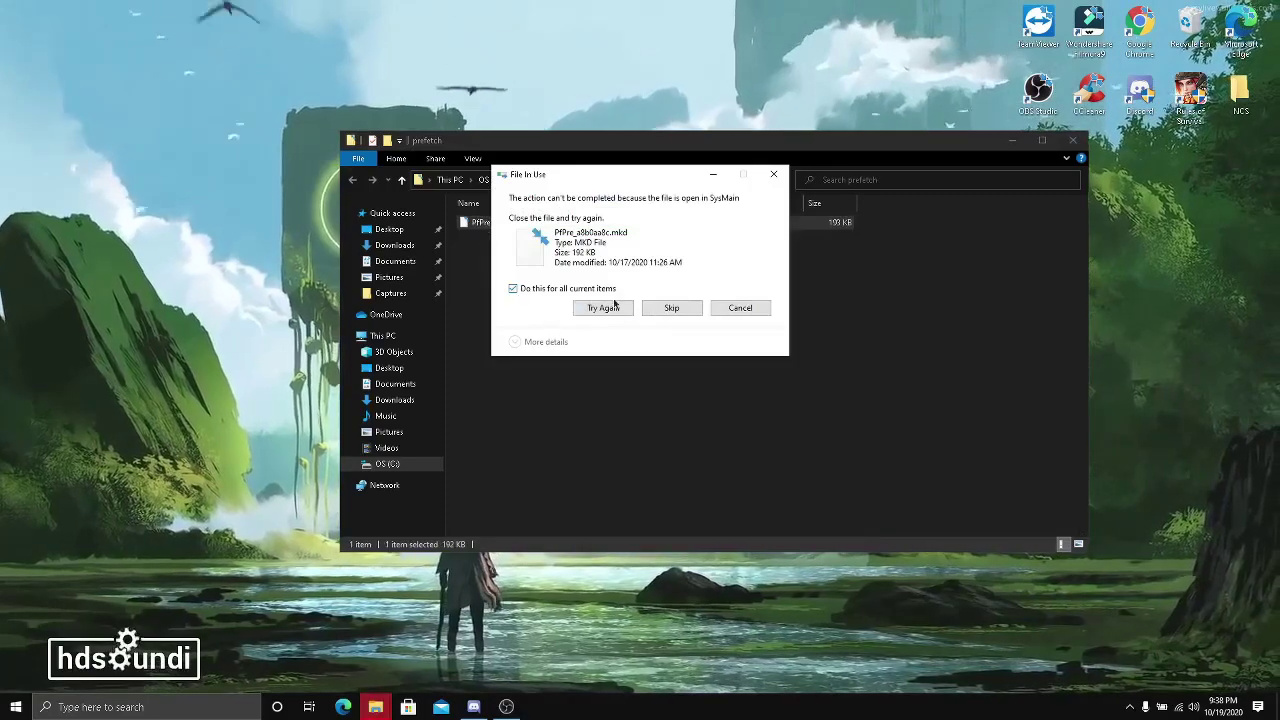
left_click(671, 307)
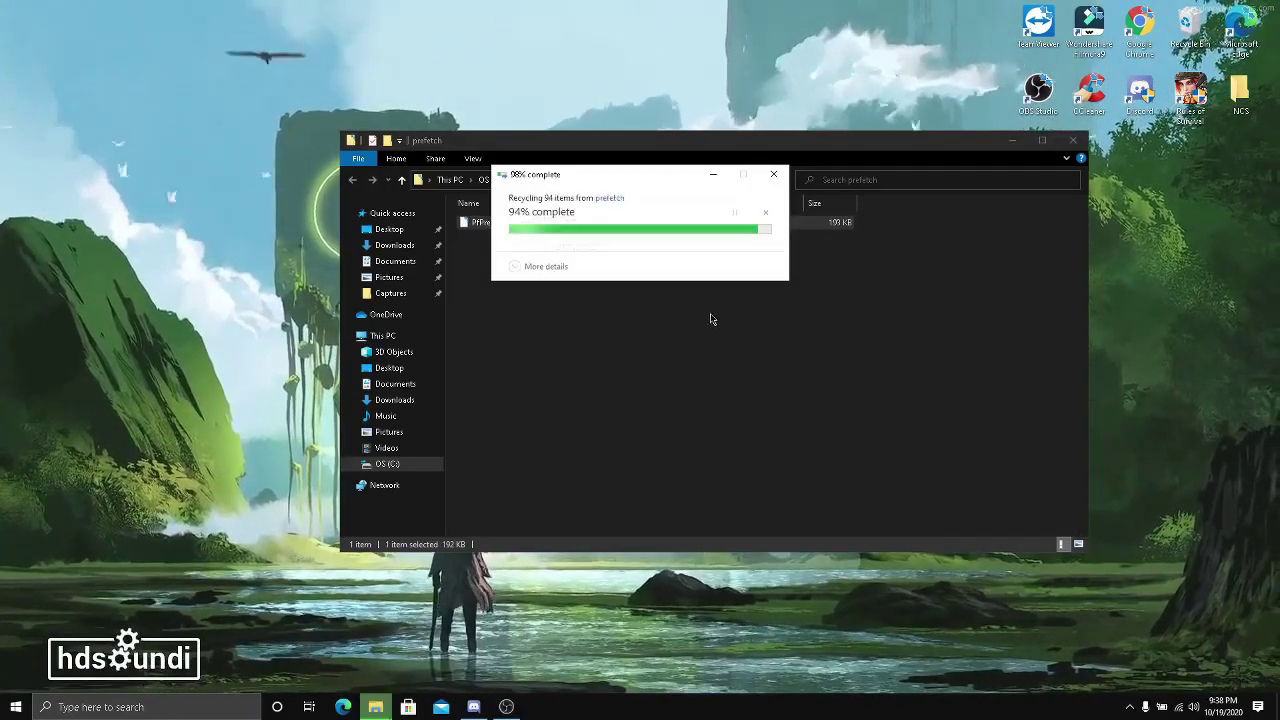
left_click(1074, 141)
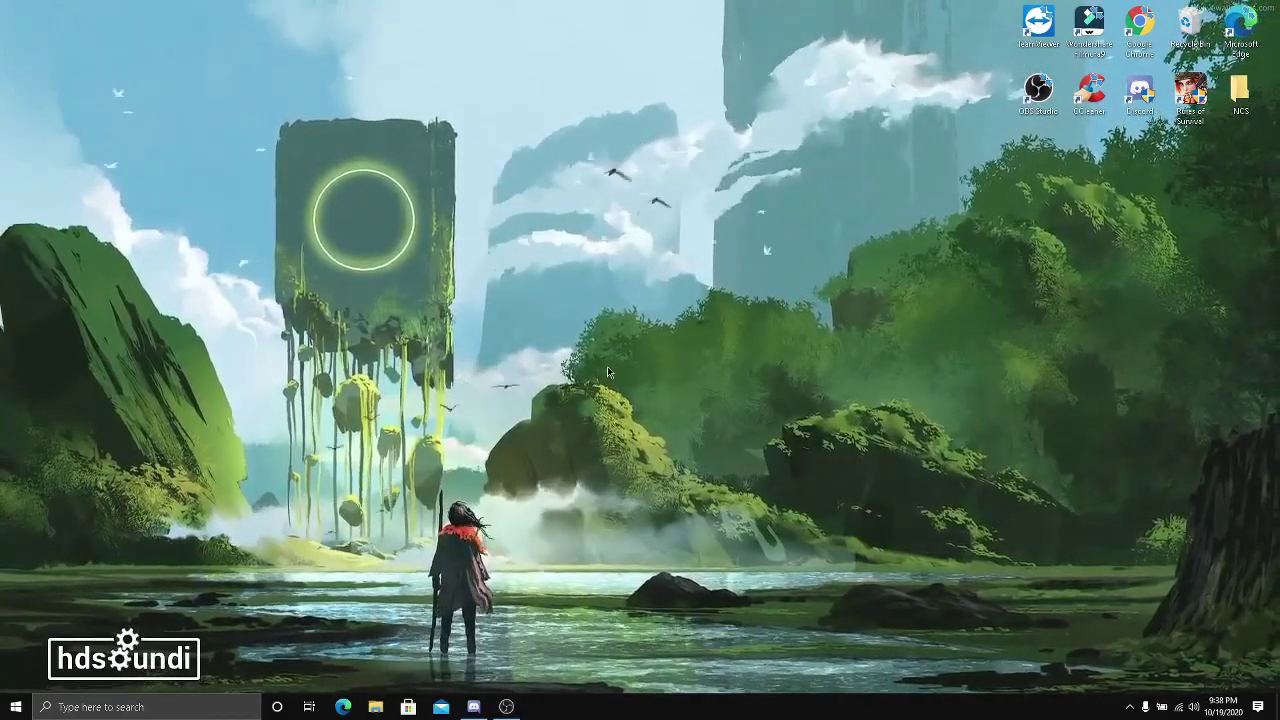
Check the visual effects choice in Performance Options, reached through This PC's properties and advanced system settings, and close the windows
key("super")
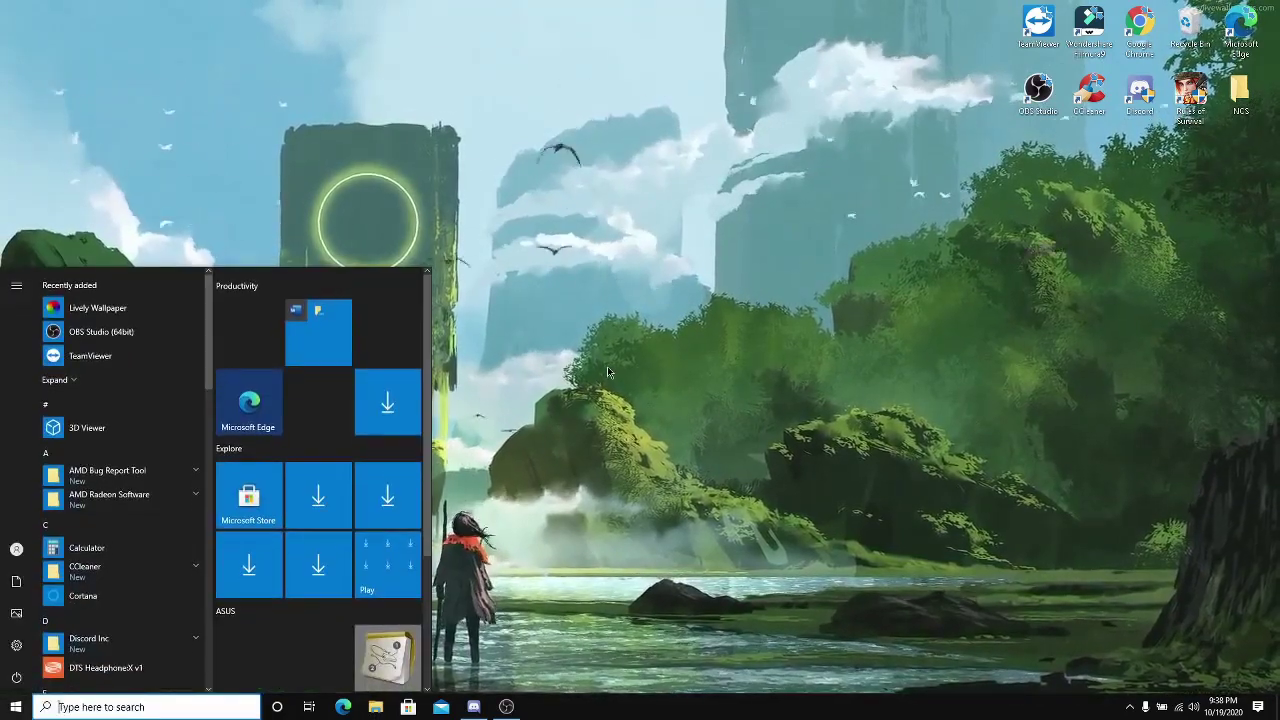
type("this")
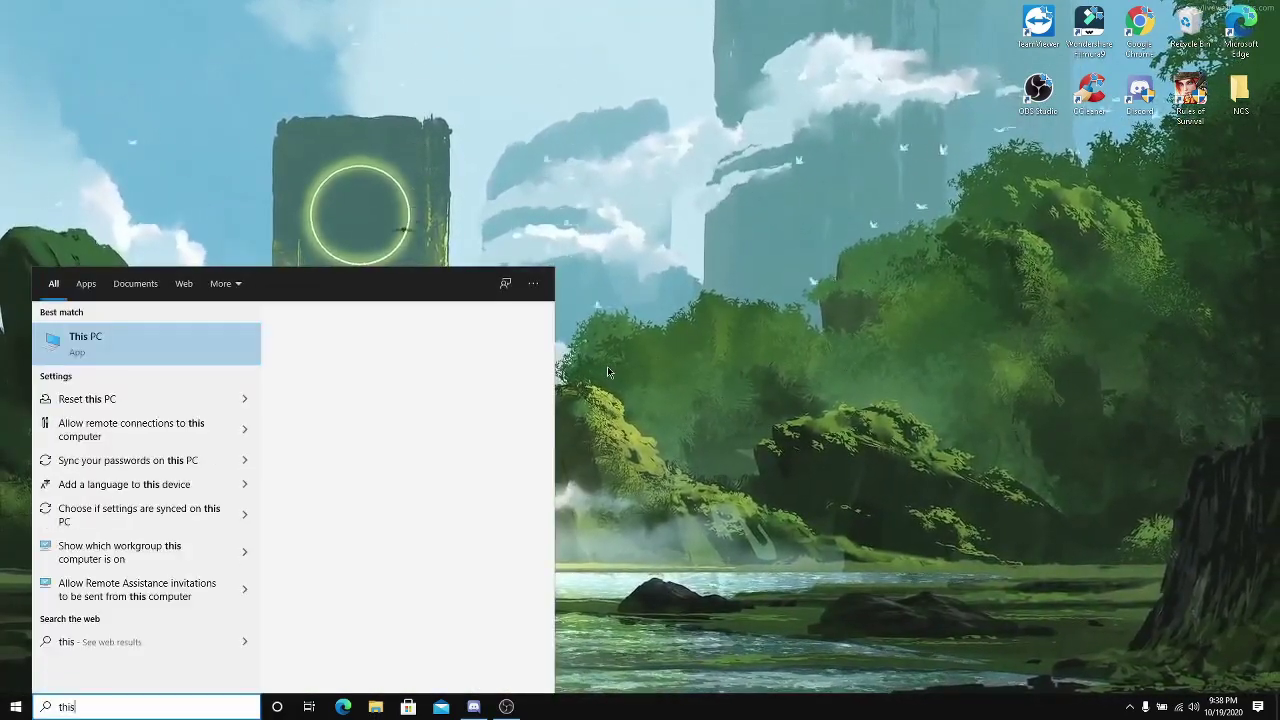
right_click(135, 340)
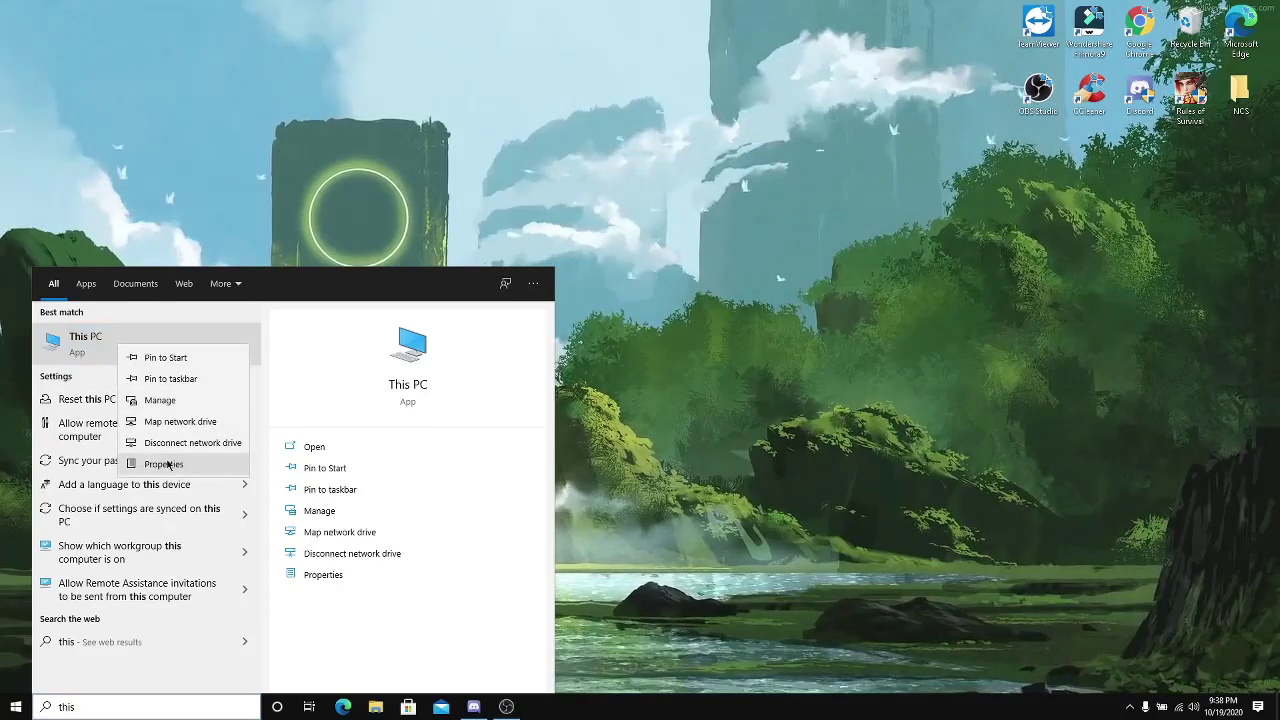
left_click(157, 455)
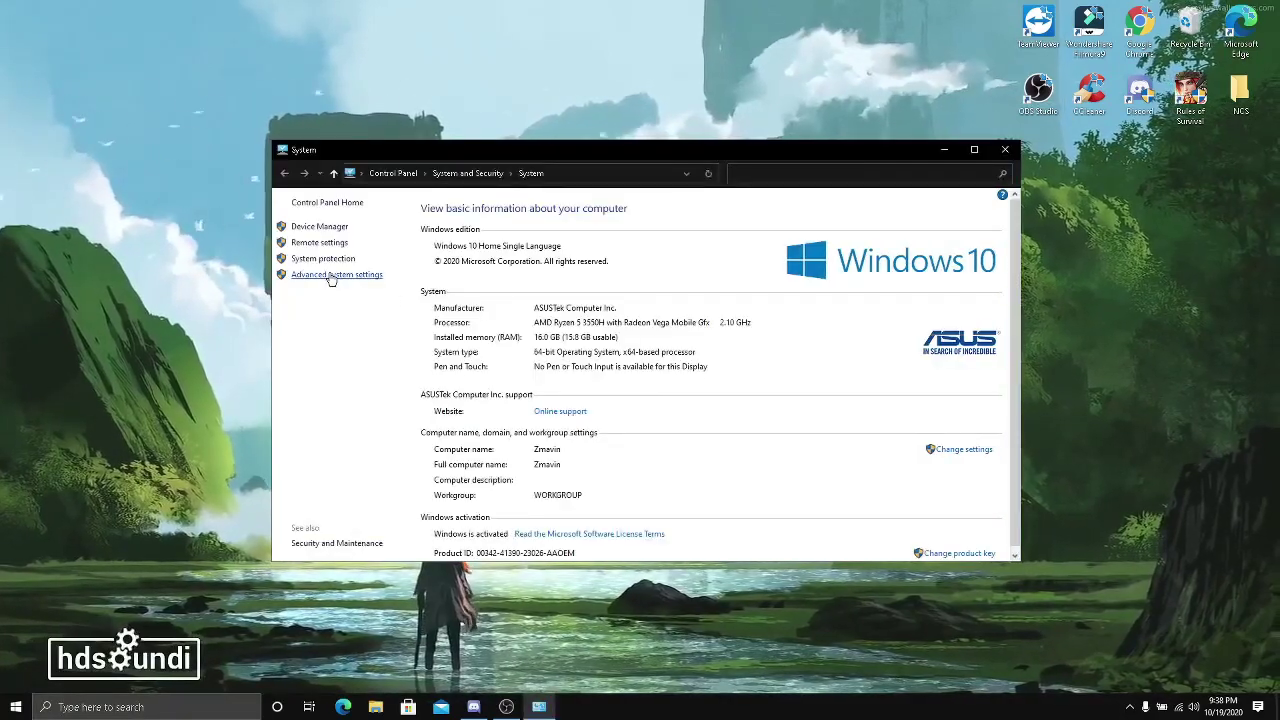
left_click(330, 275)
left_click(315, 193)
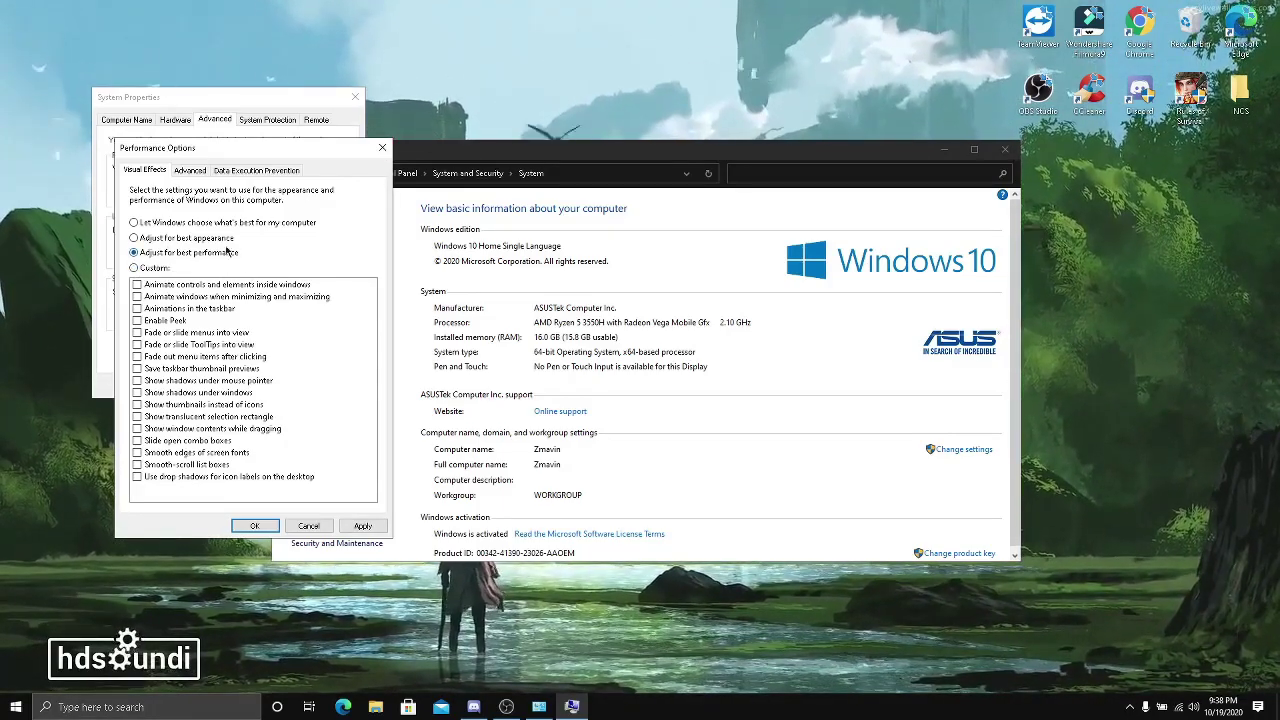
left_click(383, 149)
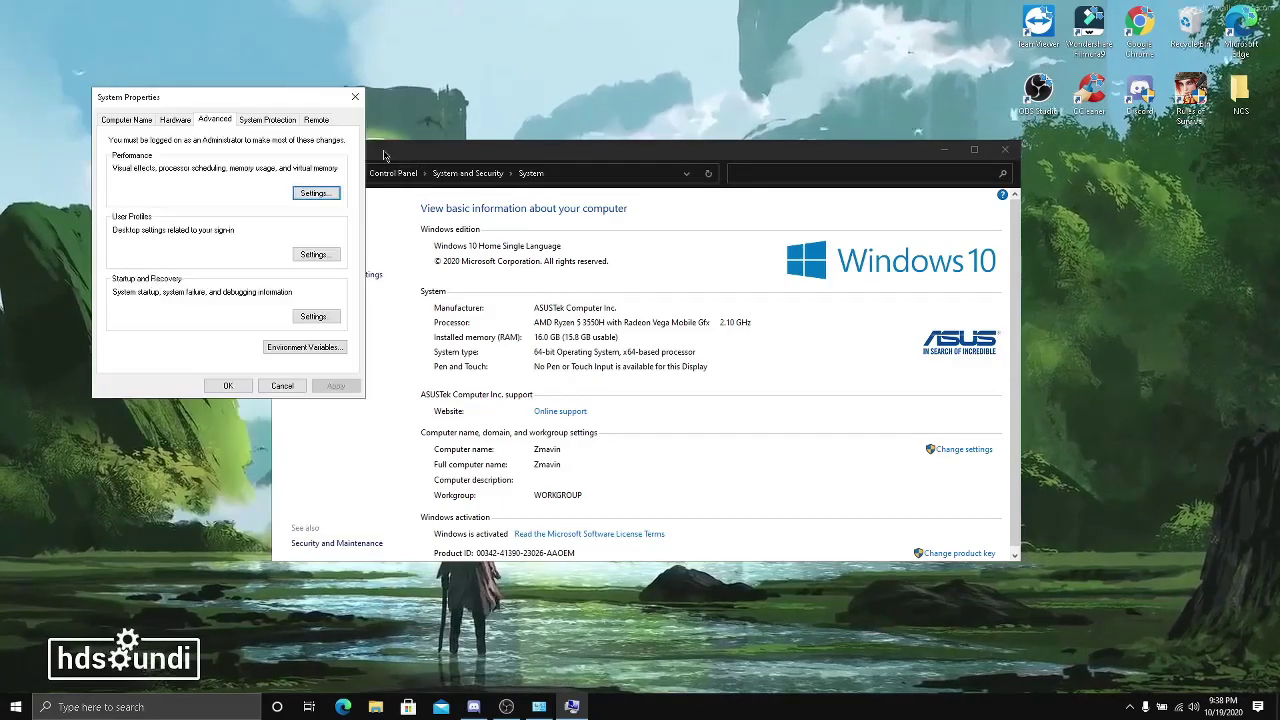
left_click(354, 98)
left_click(1003, 152)
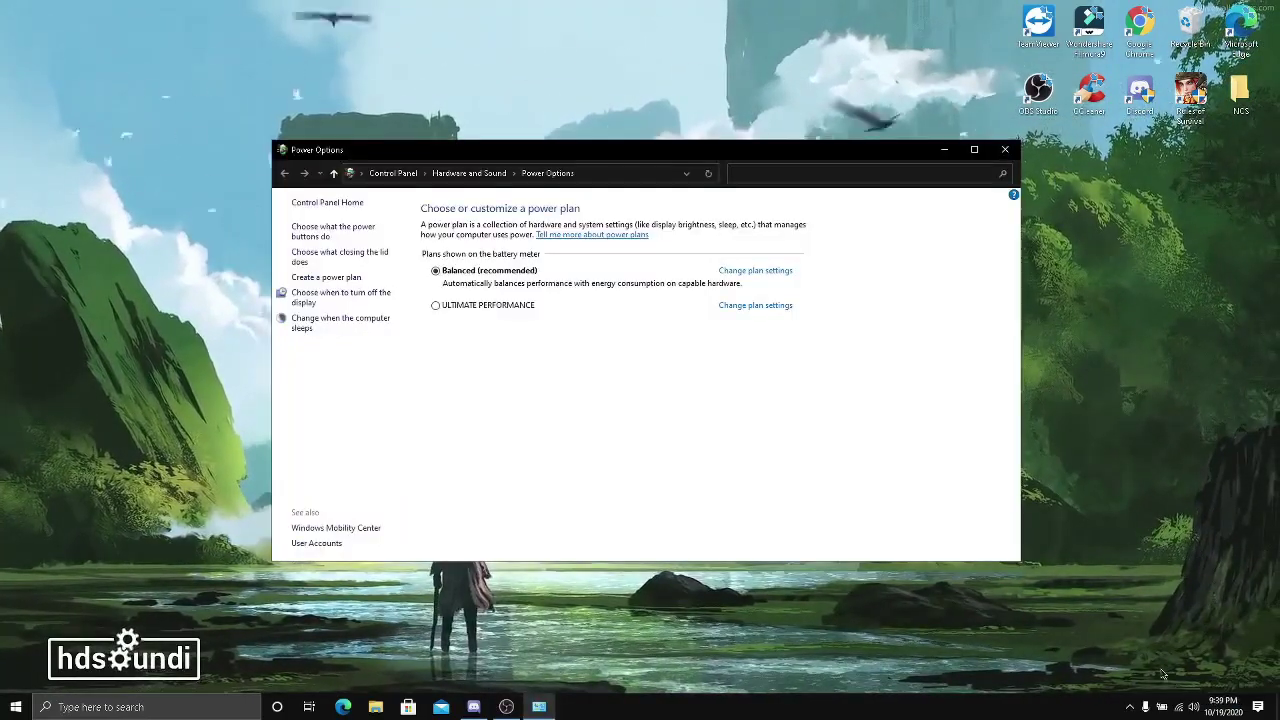
Open the Balanced plan's advanced power settings and set PCI Express Link State Power Management on battery to Off
left_click(722, 271)
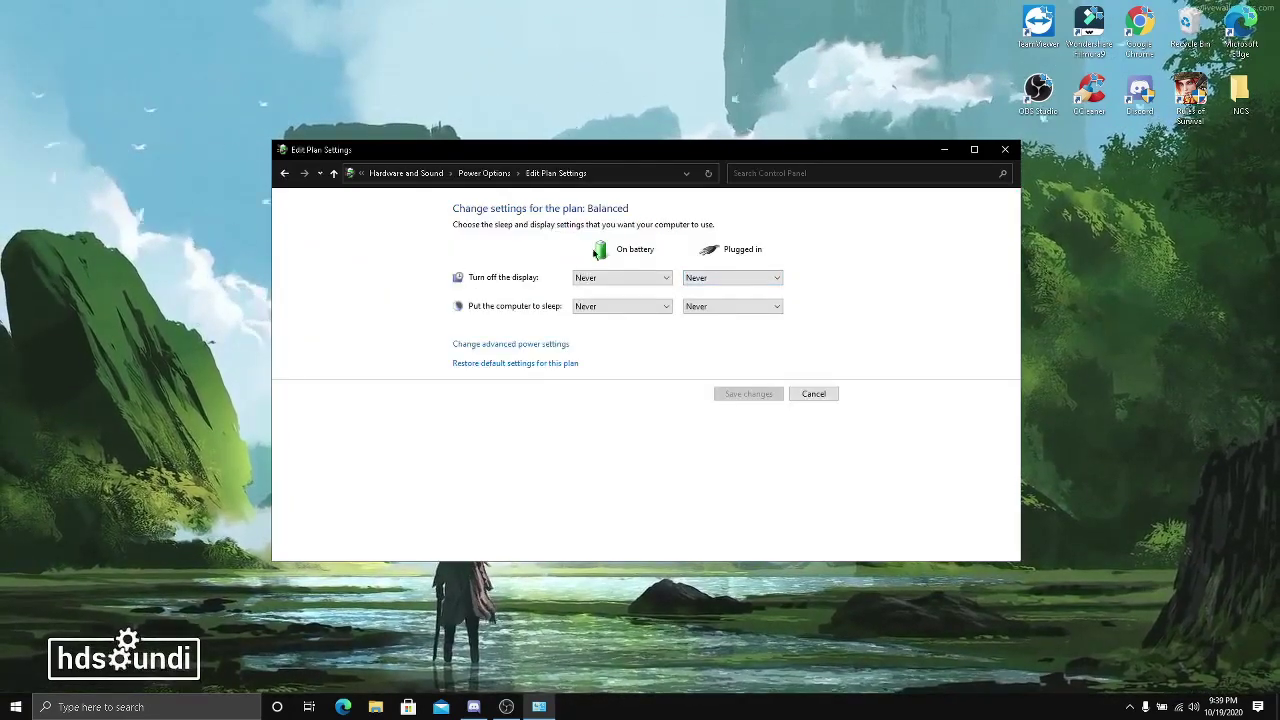
left_click(513, 345)
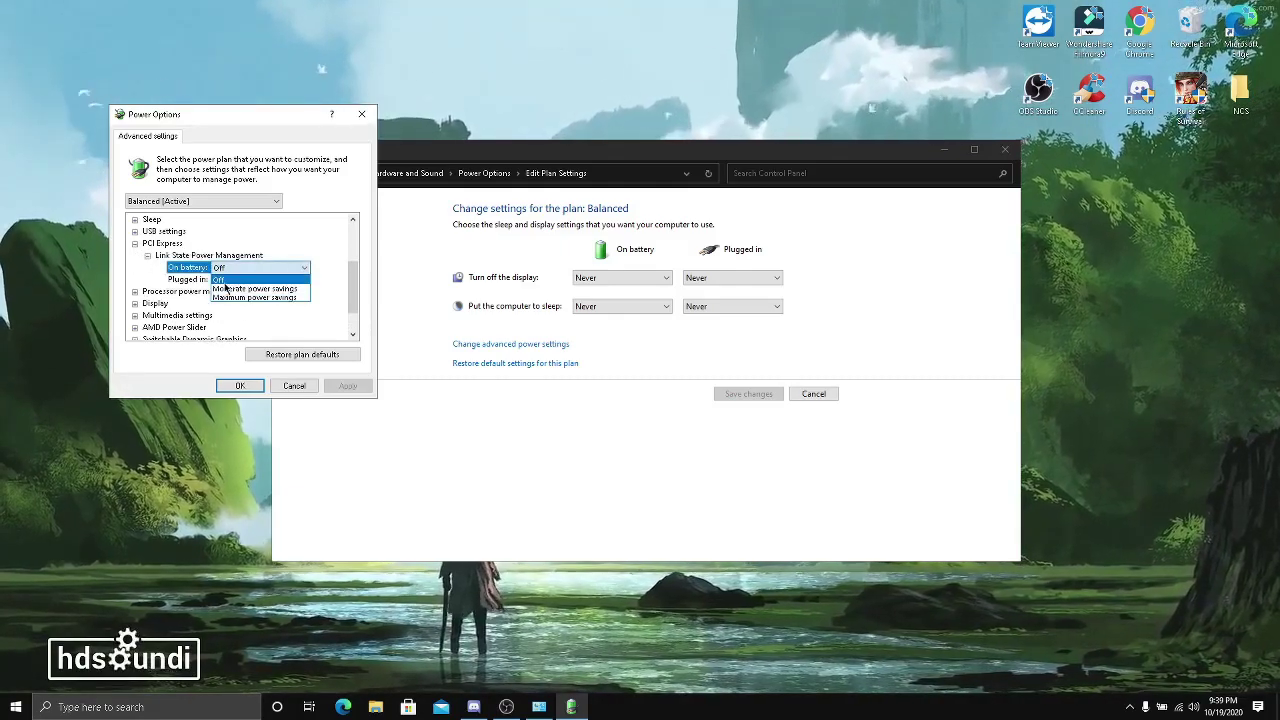
left_click(147, 256)
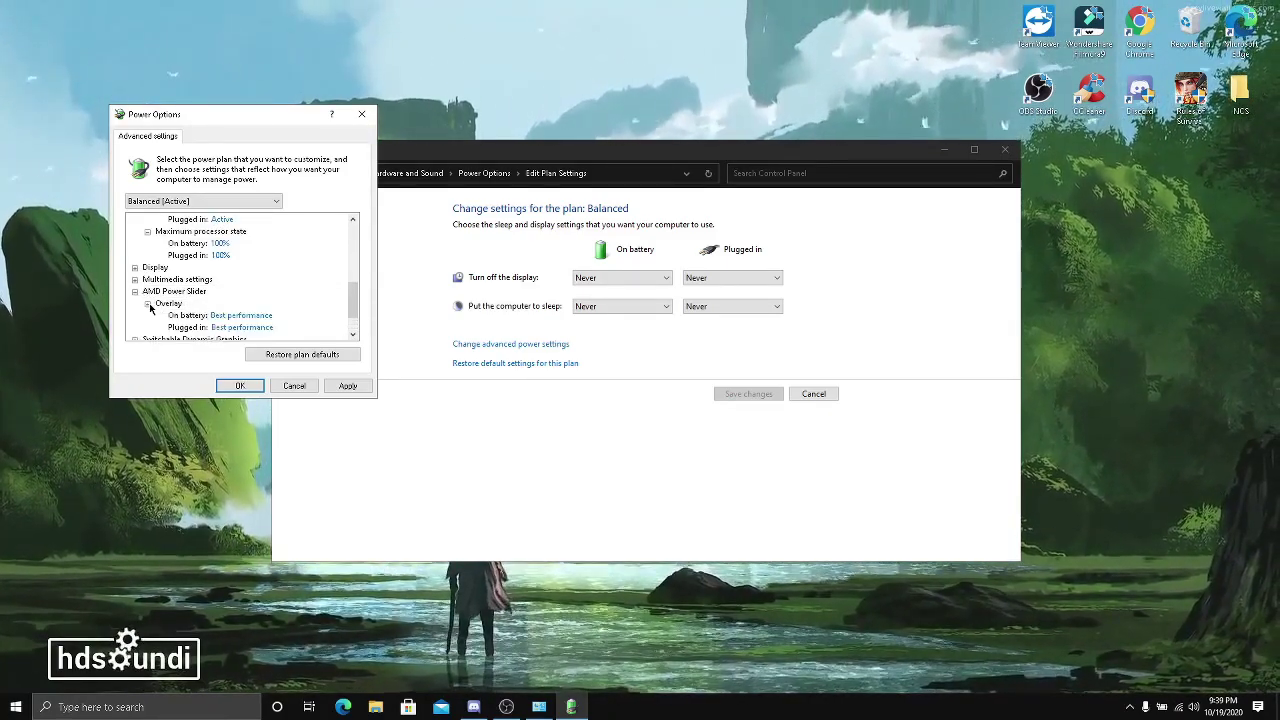
Set the AMD Power Slider overlay to Best performance and the dynamic graphics and AMD Powerplay settings to Maximize Performance, saving the plan
left_click_drag(352, 318, 347, 332)
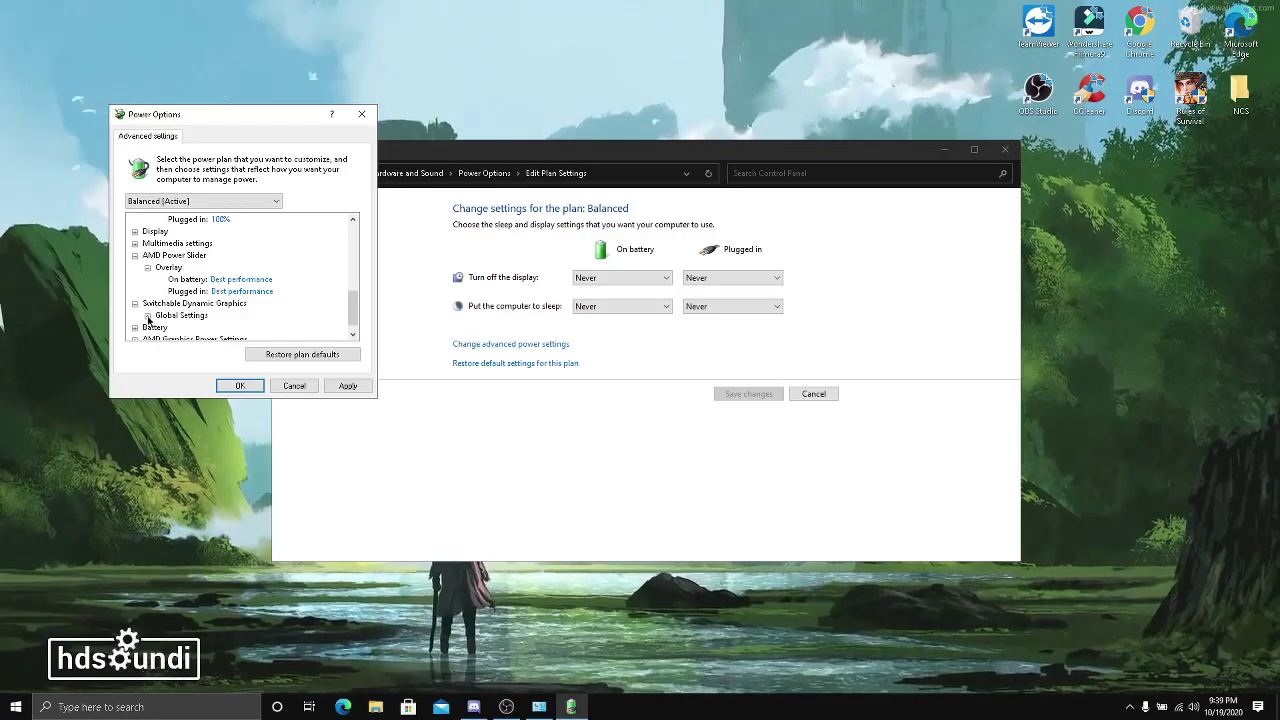
left_click_drag(350, 305, 350, 322)
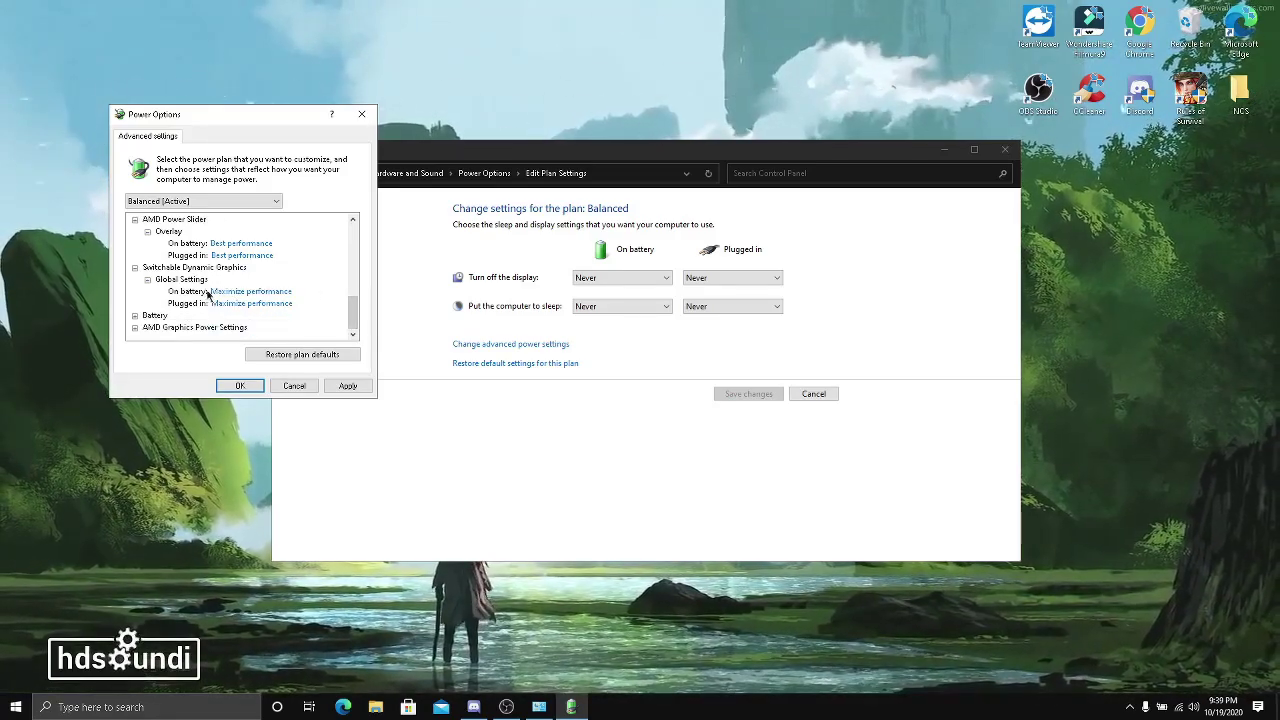
left_click(135, 328)
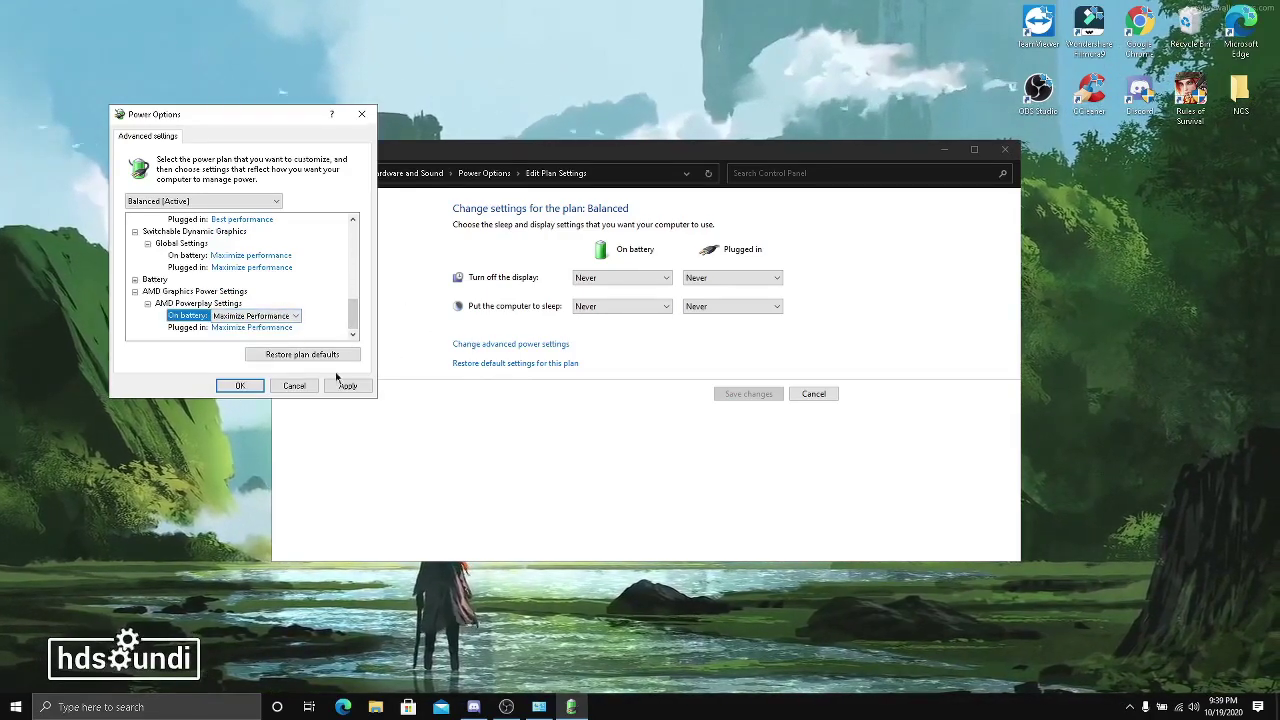
left_click(240, 386)
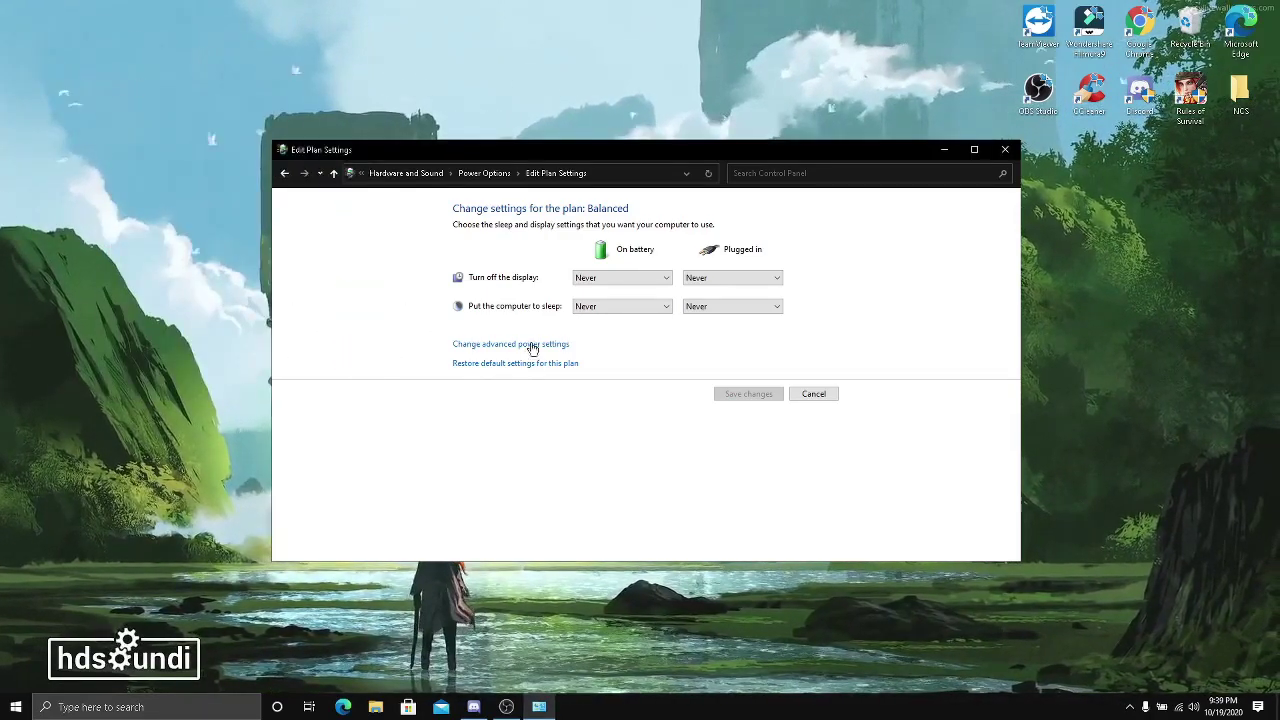
left_click(1006, 150)
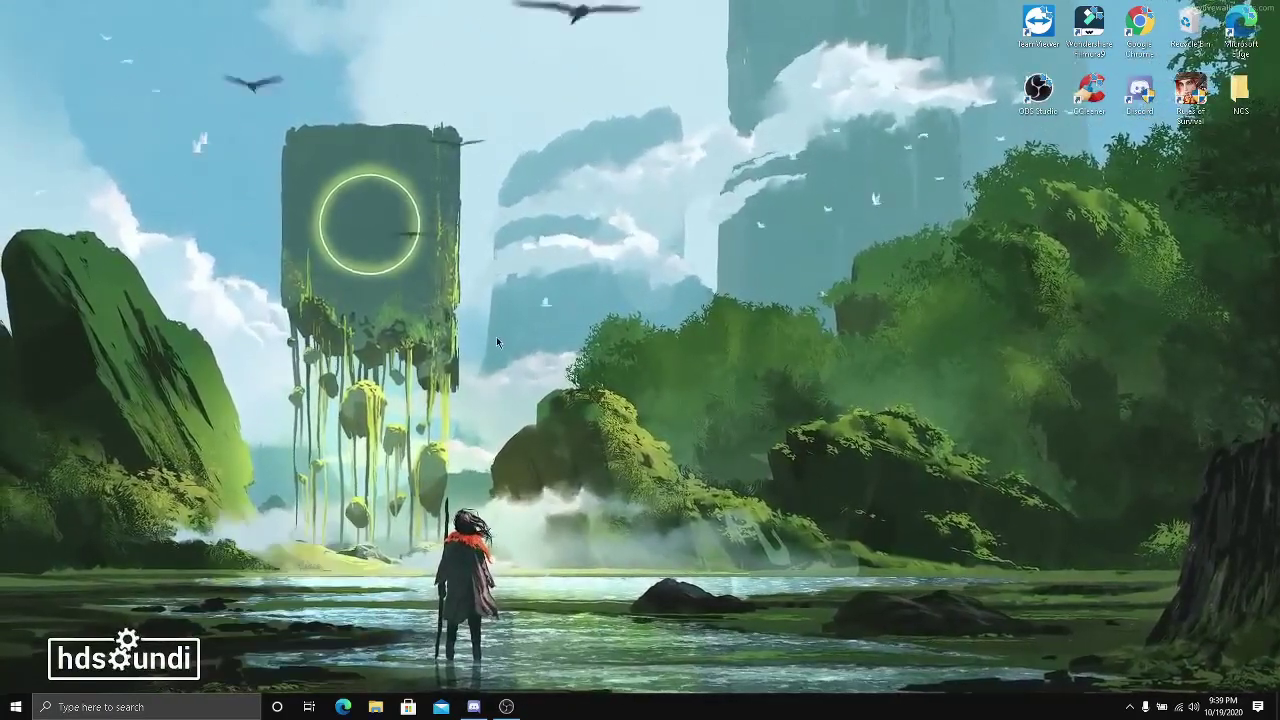
Open CCleaner and analyze the system with Custom Clean
right_click(1090, 92)
left_click(1166, 78)
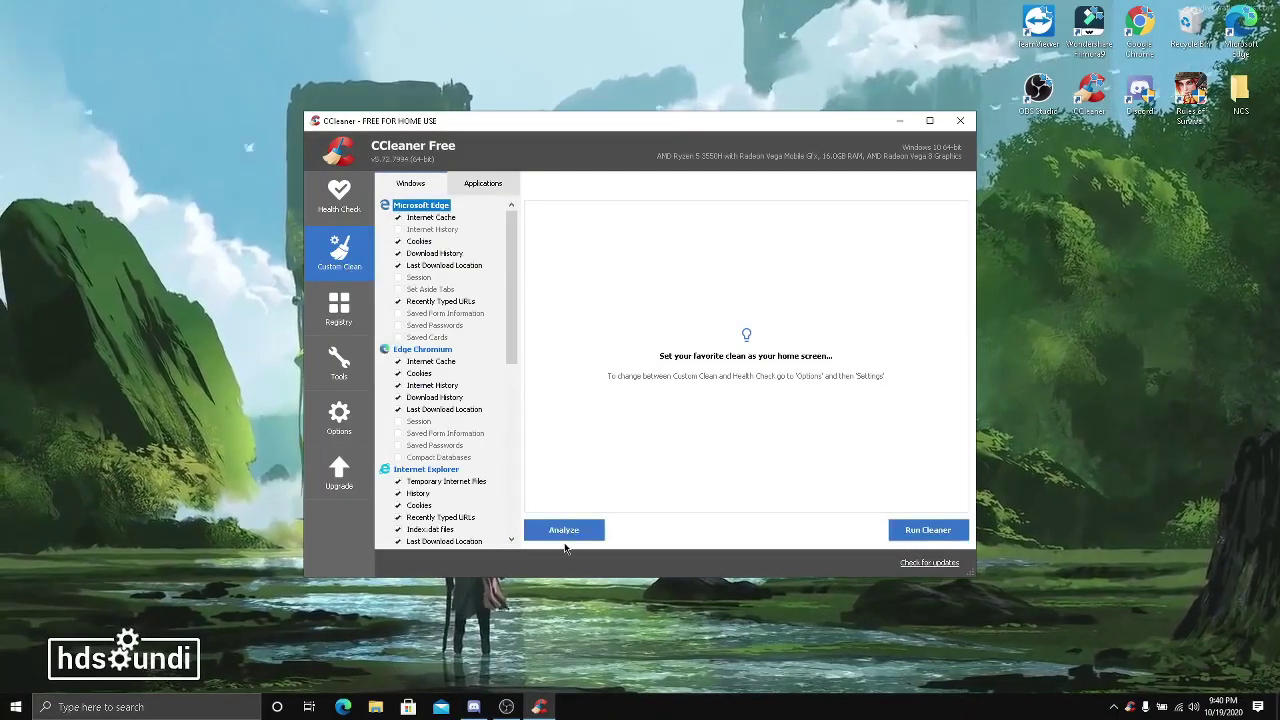
left_click(563, 529)
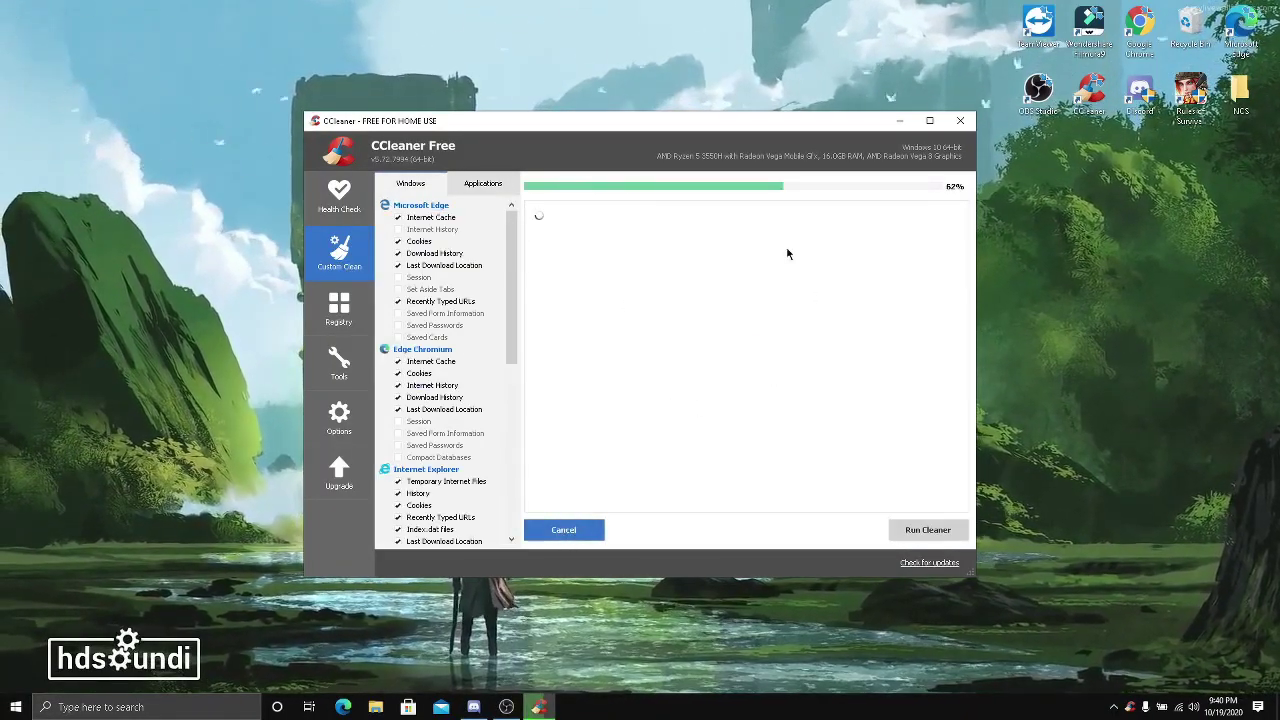
Run the Custom Clean cleaner, scan the registry for issues, and close CCleaner
left_click(920, 531)
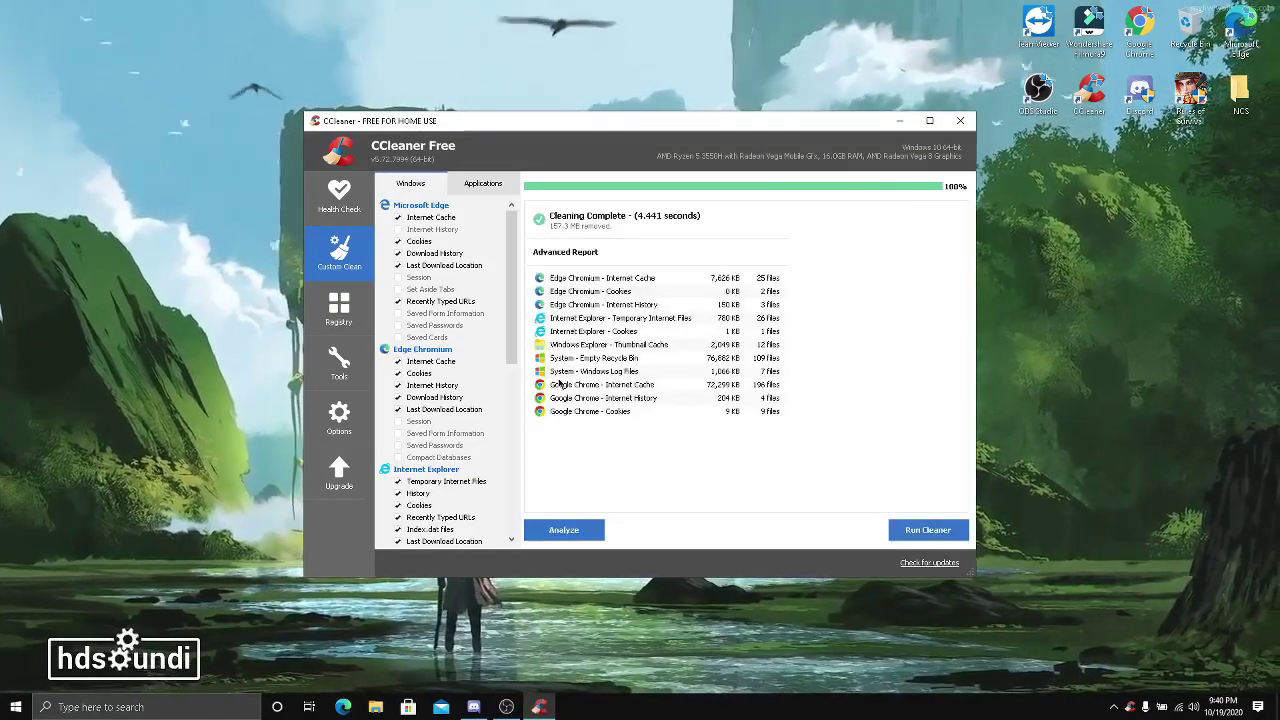
left_click(335, 310)
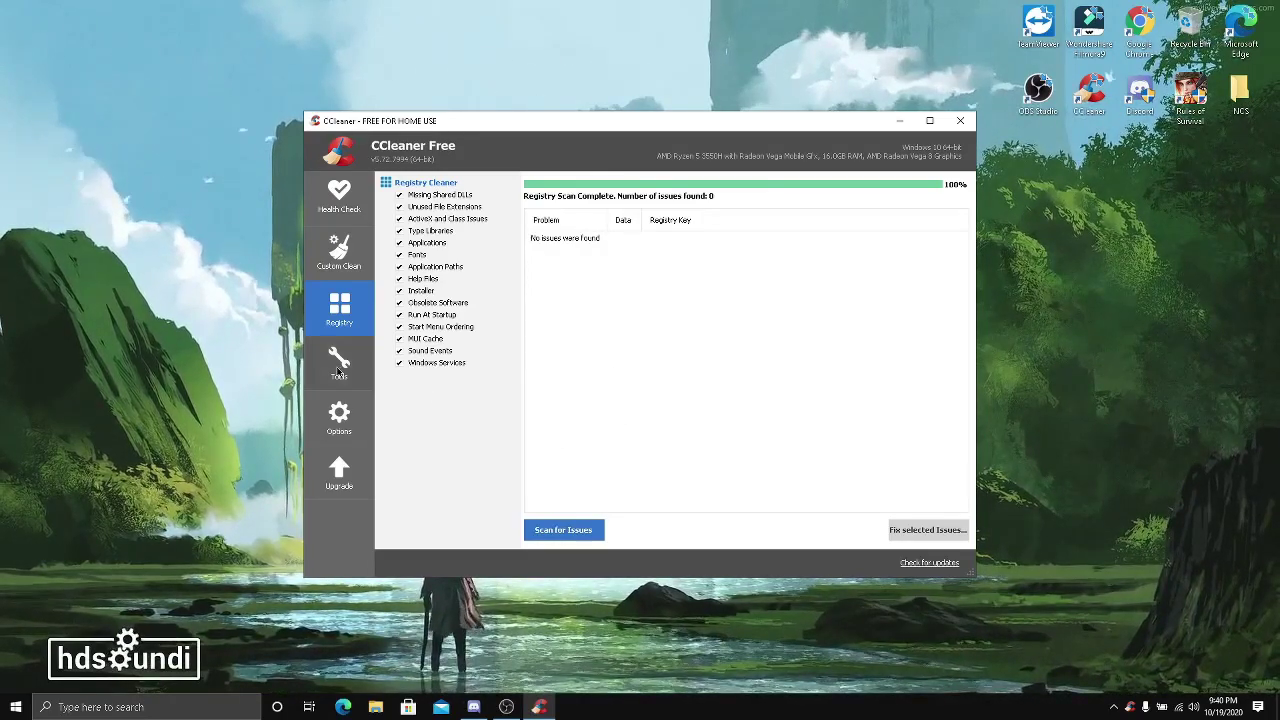
left_click(960, 121)
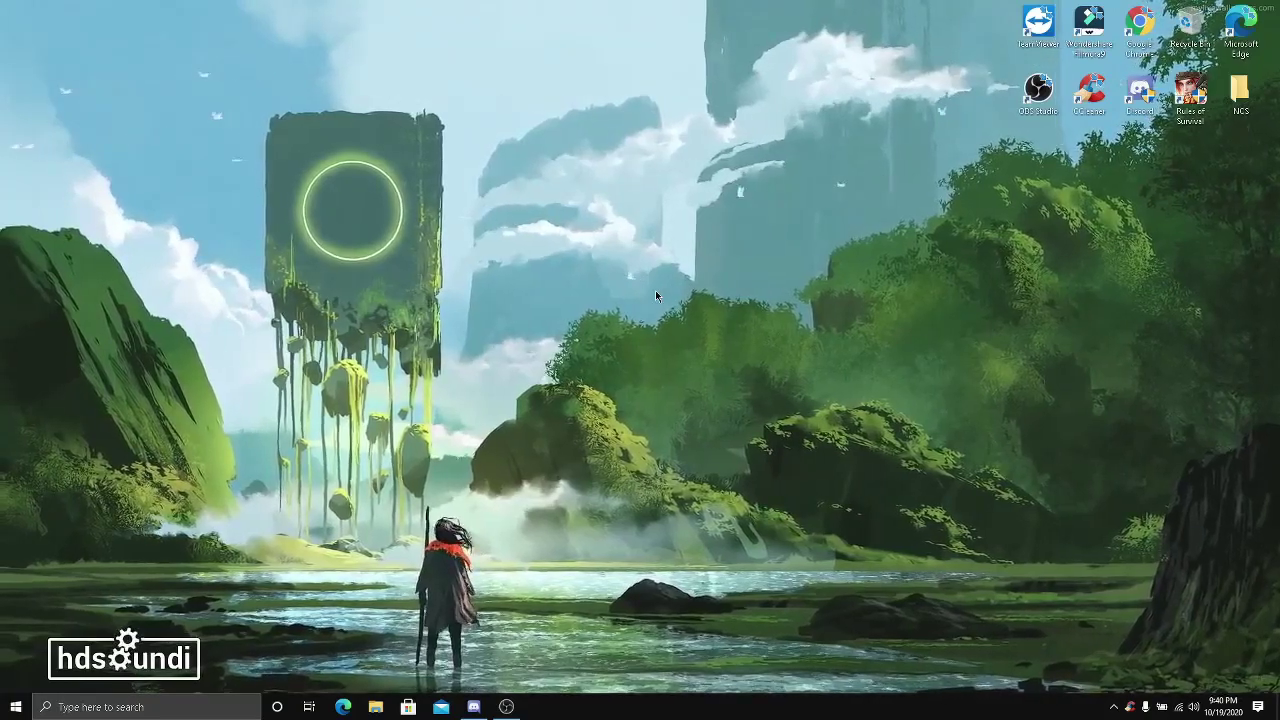
Open the Windows Services console and set the Diagnostic Policy Service's startup type to Disabled
key("super")
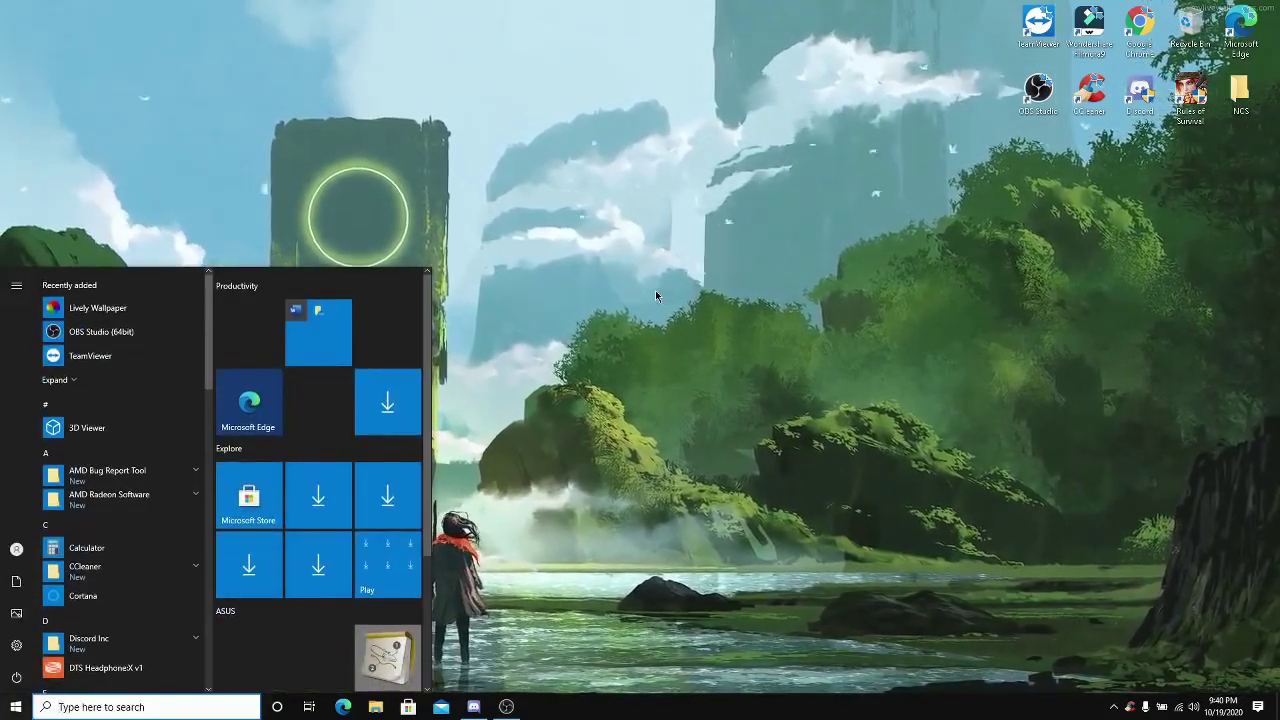
type("servi")
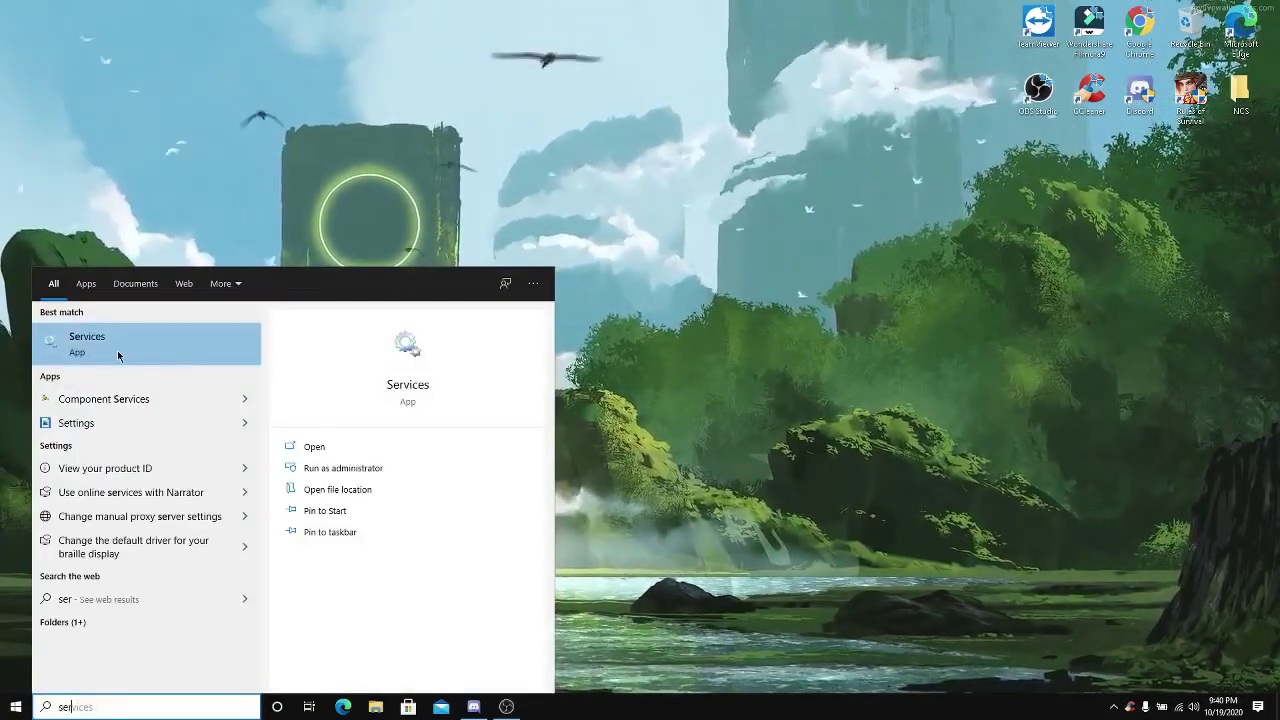
key("Return")
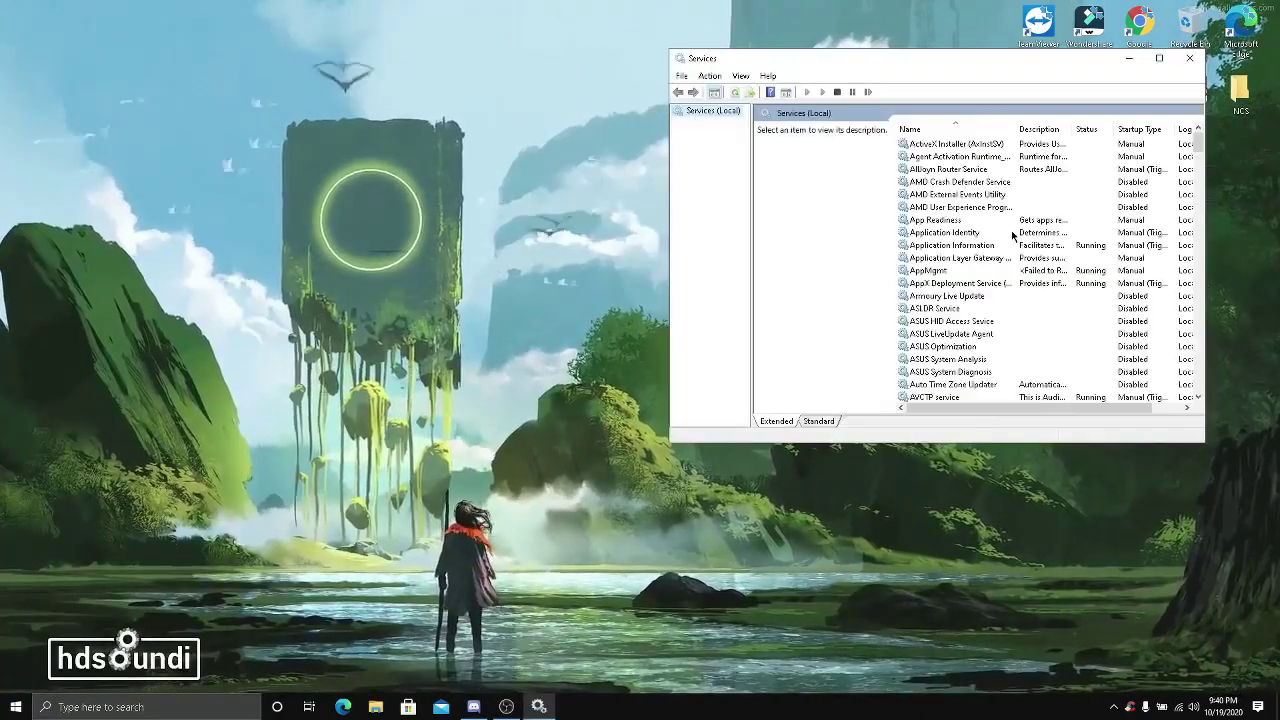
left_click(965, 250)
key("d")
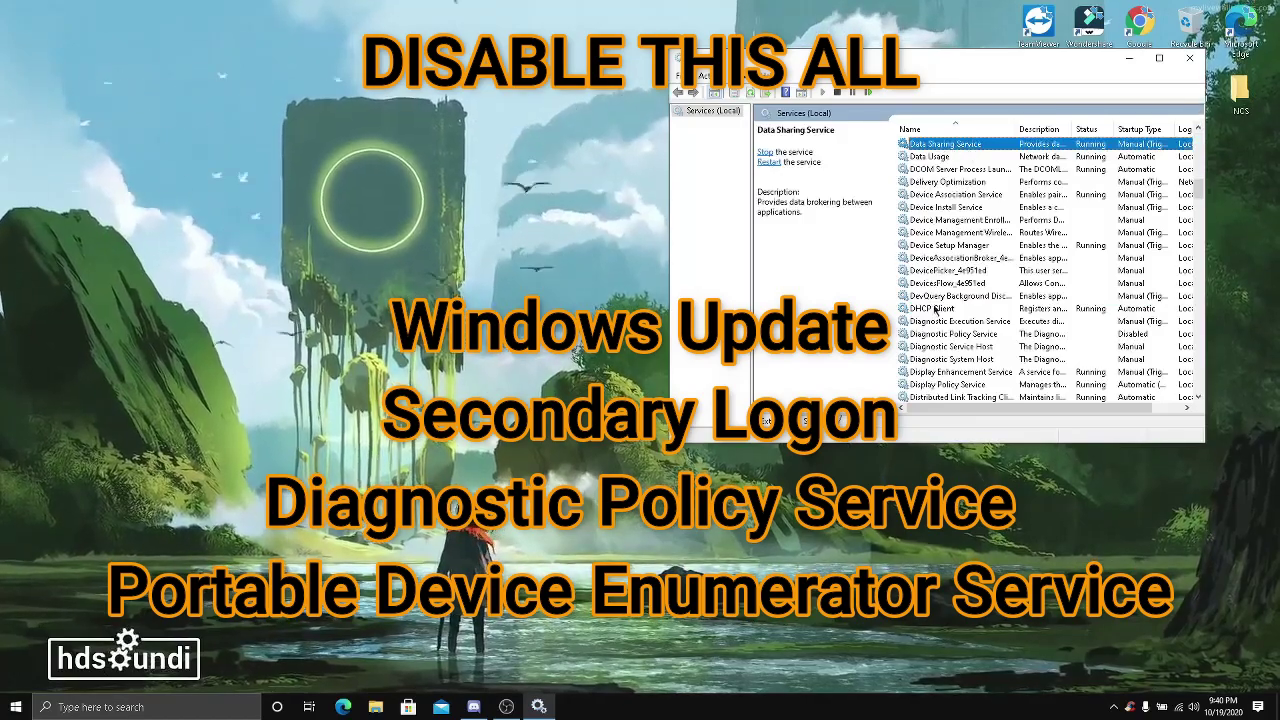
left_click(940, 336)
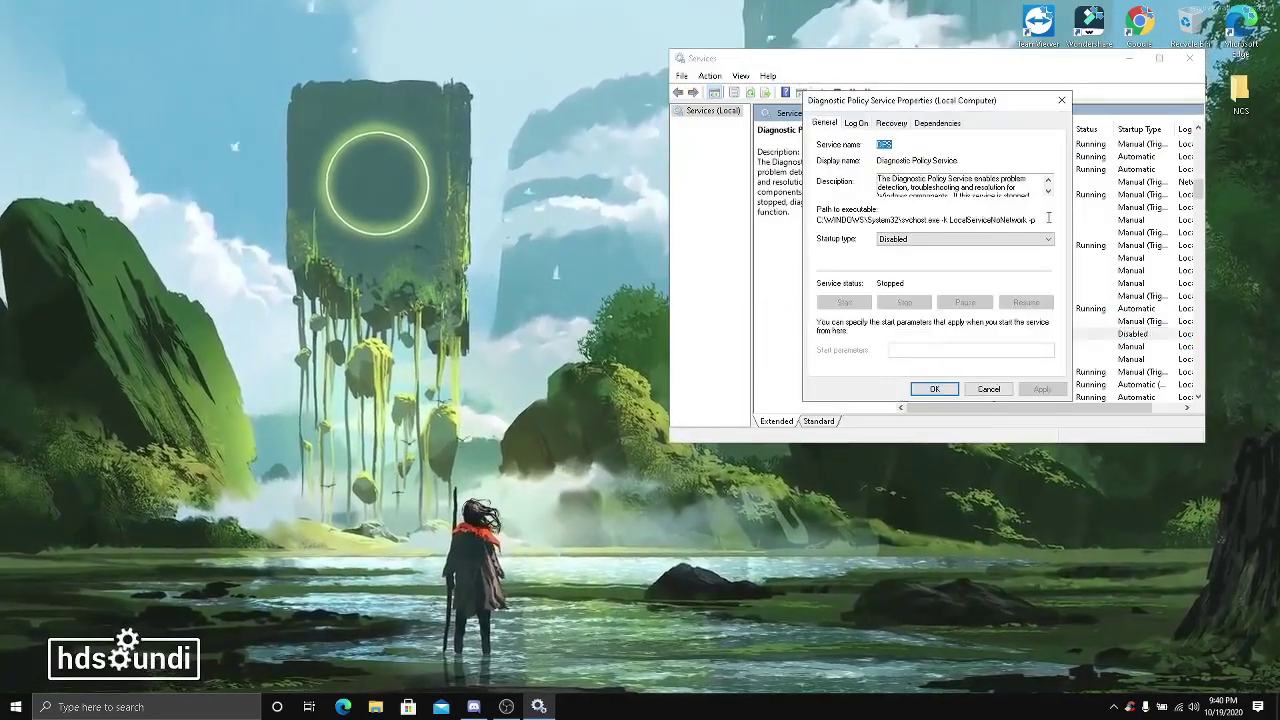
left_click(960, 239)
left_click(900, 275)
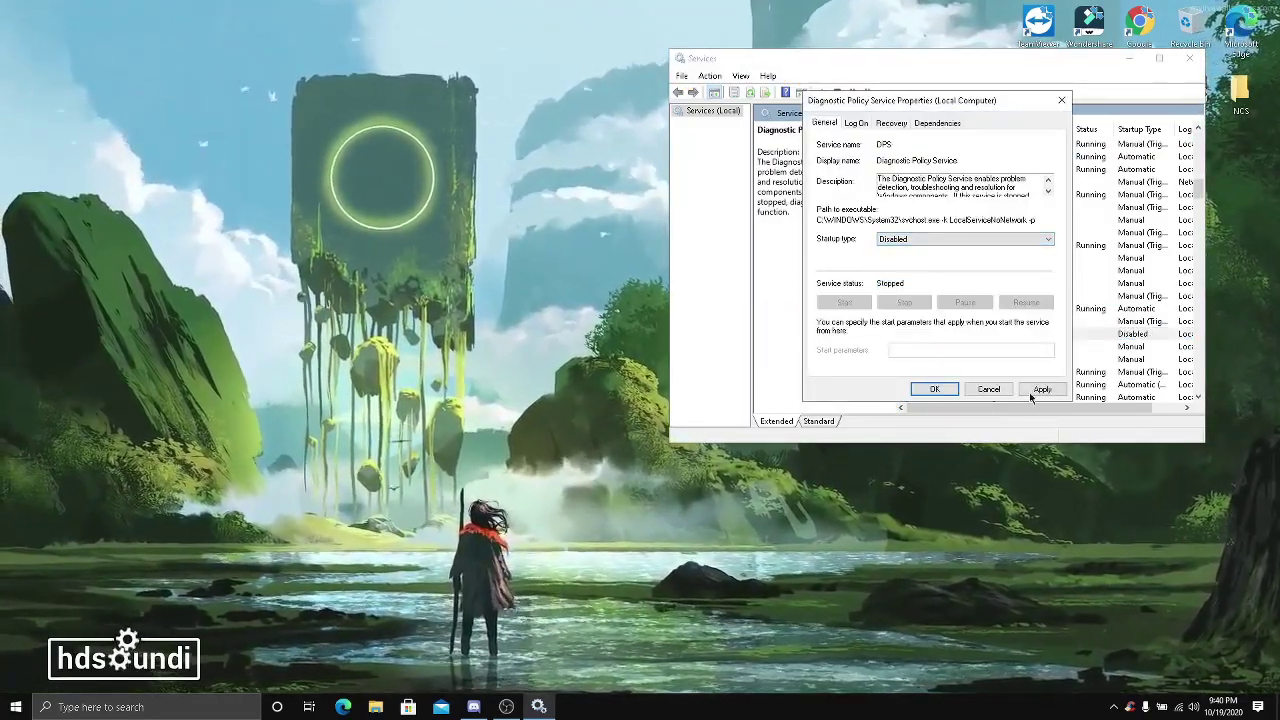
left_click(934, 389)
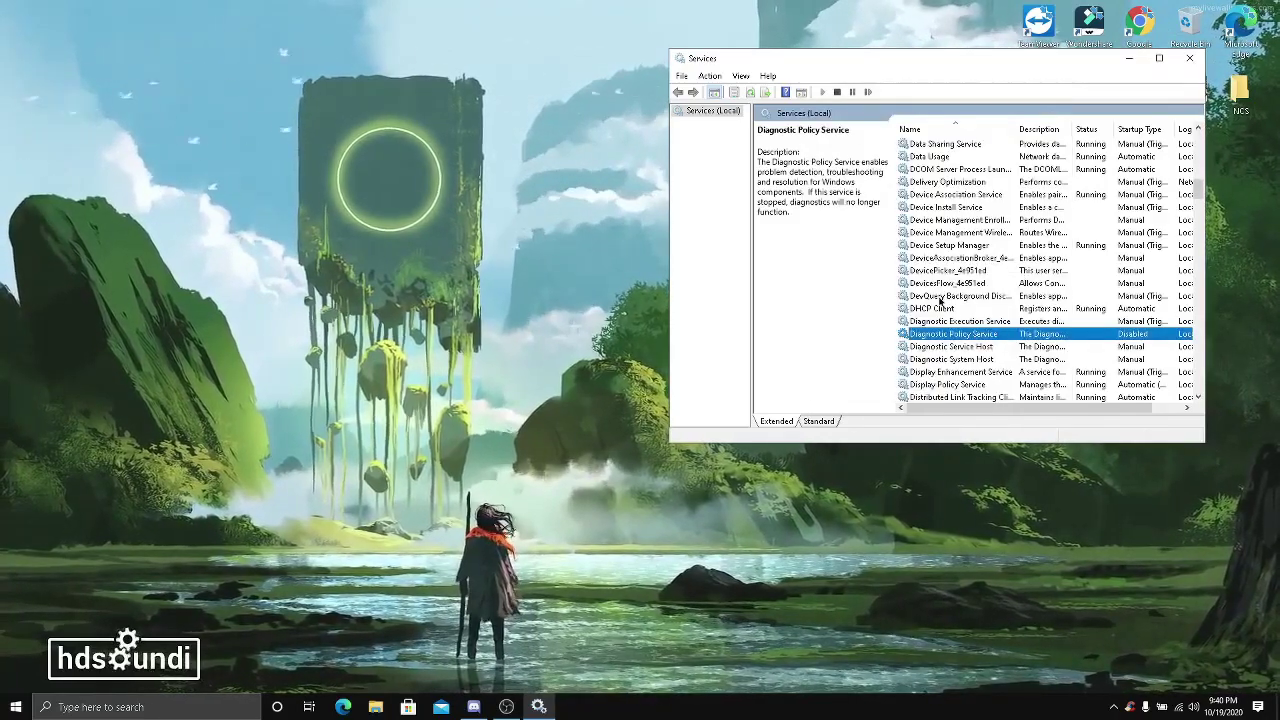
Set the Windows Update service's startup type to Disabled and apply it
key("w")
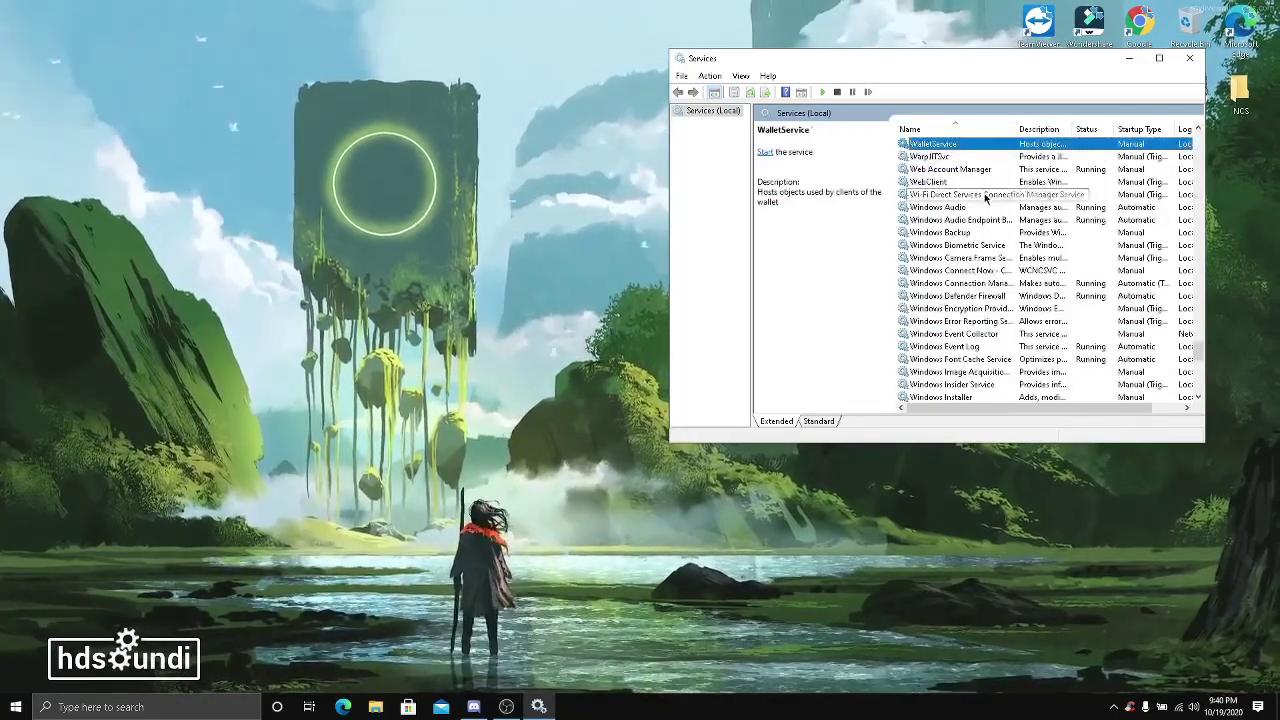
scroll(975, 370, "down", 3)
scroll(980, 280, "down", 5)
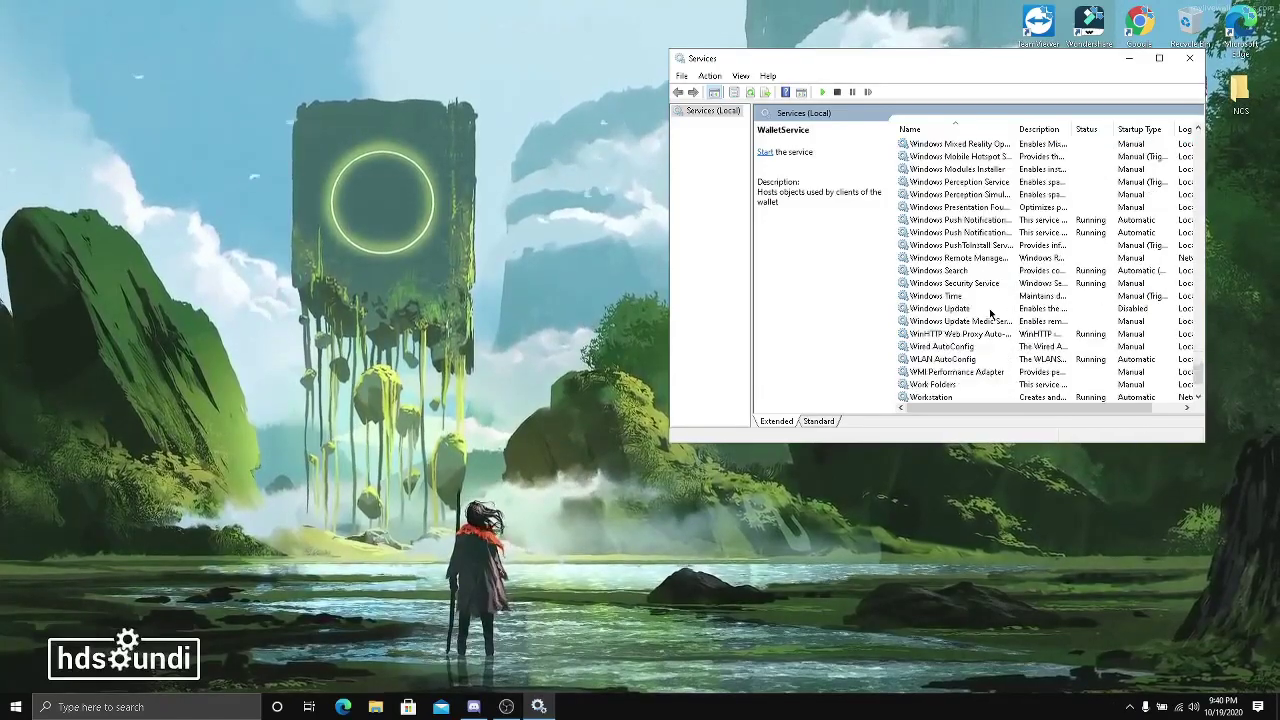
left_click(1010, 308)
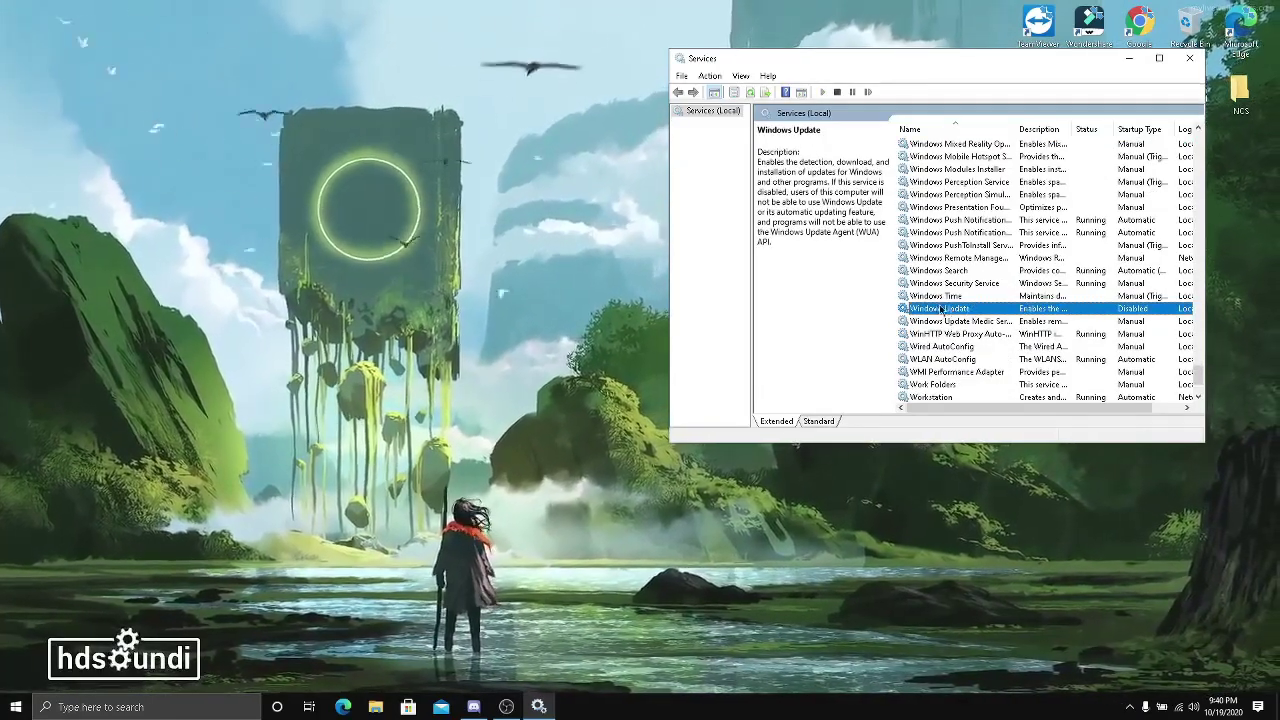
right_click(945, 309)
left_click(987, 433)
left_click(1000, 239)
left_click(890, 277)
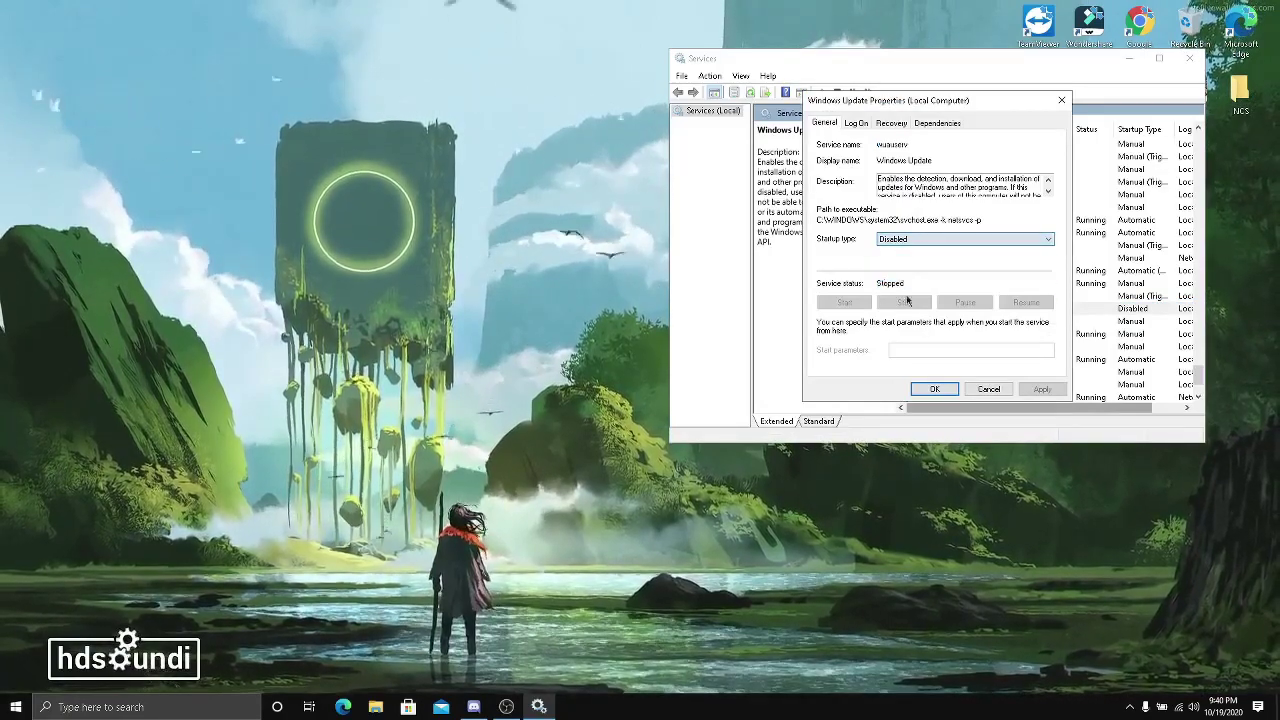
left_click(1042, 389)
left_click(940, 389)
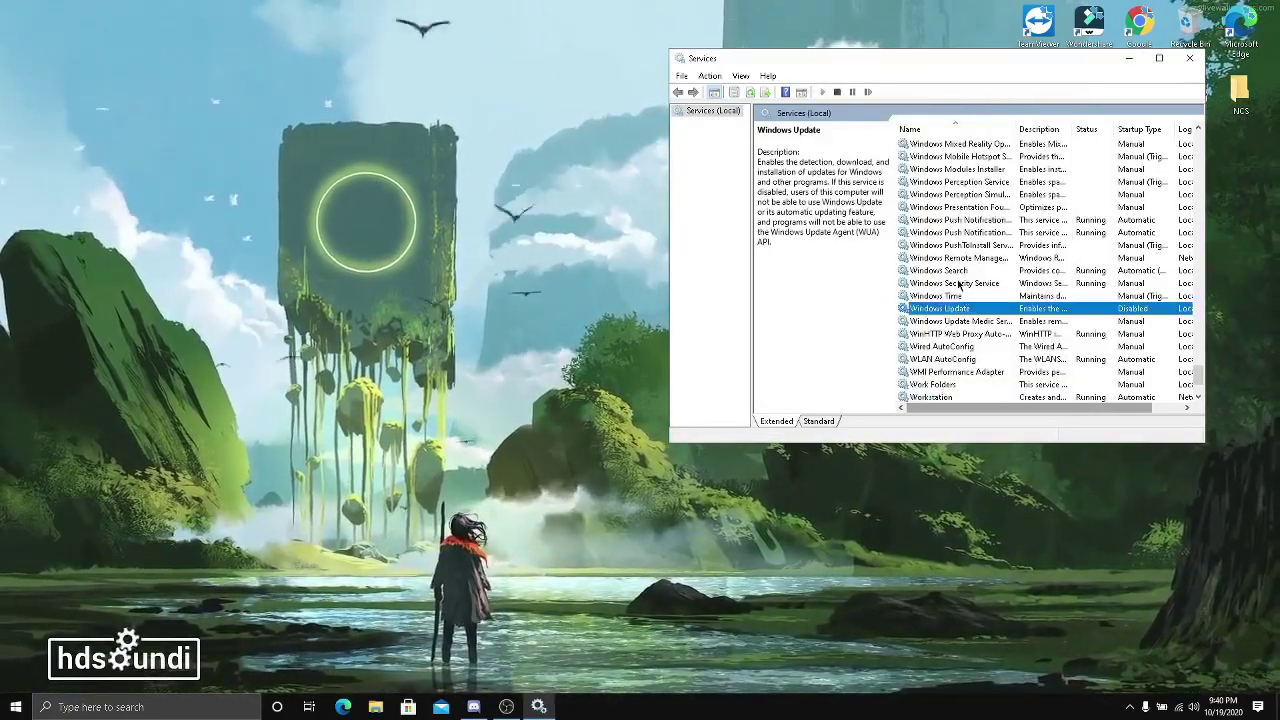
Set the startup type of the Portable Device Enumerator Service to Disabled and confirm its properties
left_click(957, 284)
key("p")
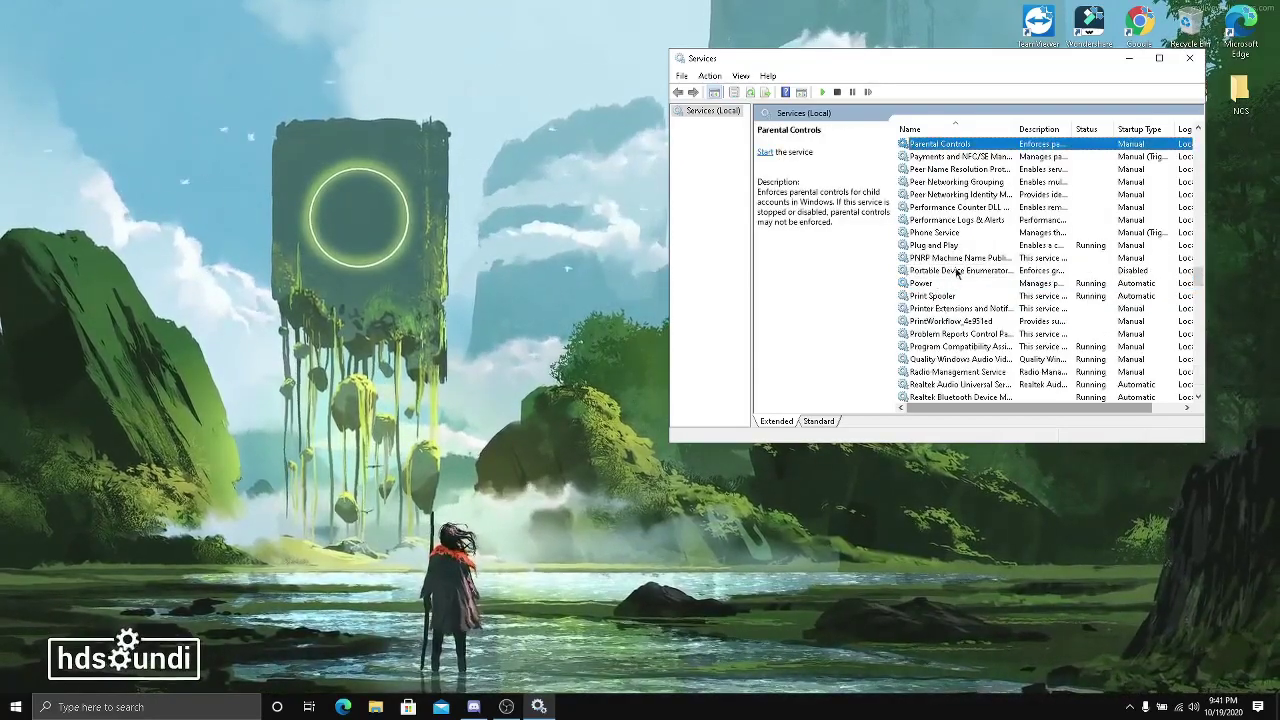
double_click(954, 271)
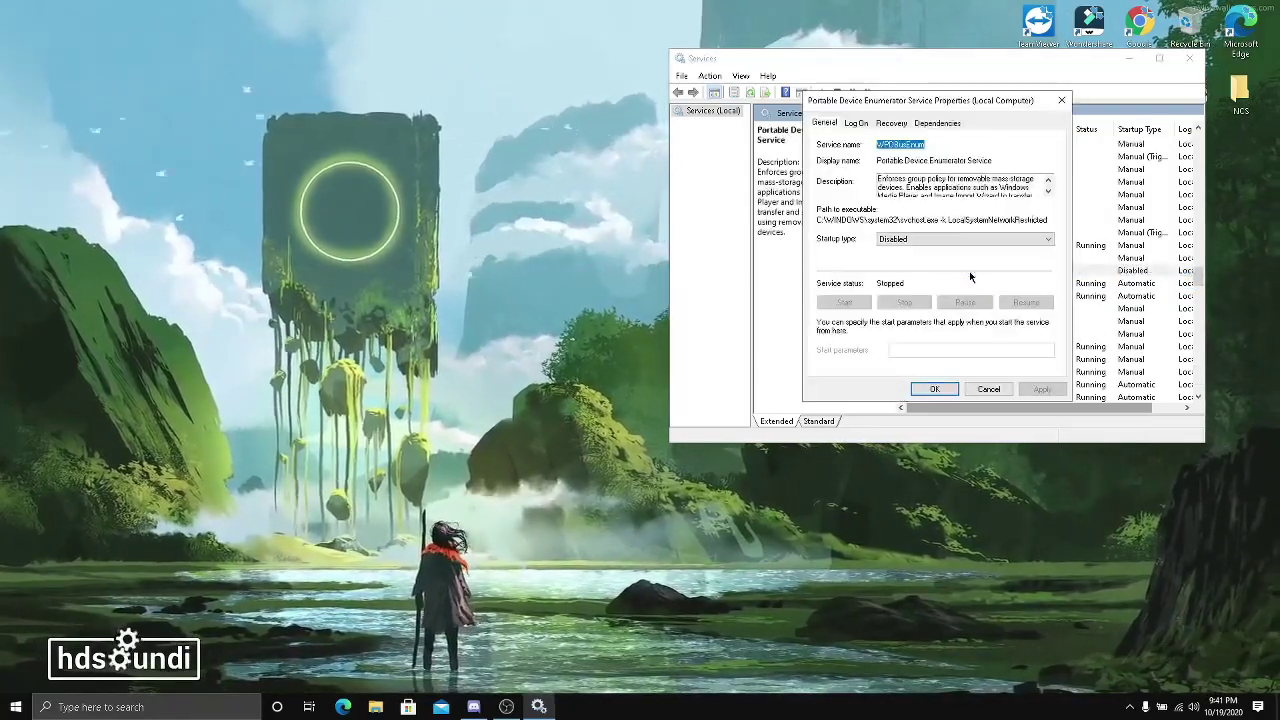
left_click(910, 239)
left_click(895, 277)
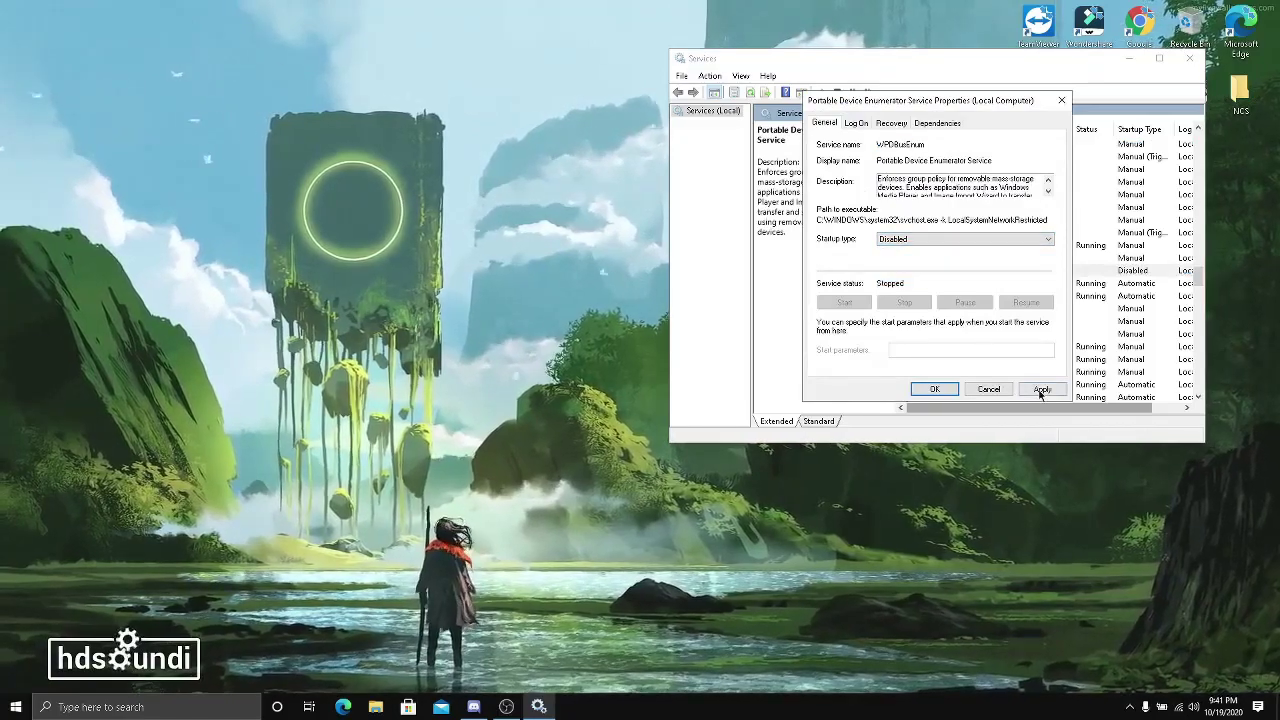
left_click(930, 389)
Find the Secondary Logon service and set its startup type to Disabled
left_click(950, 296)
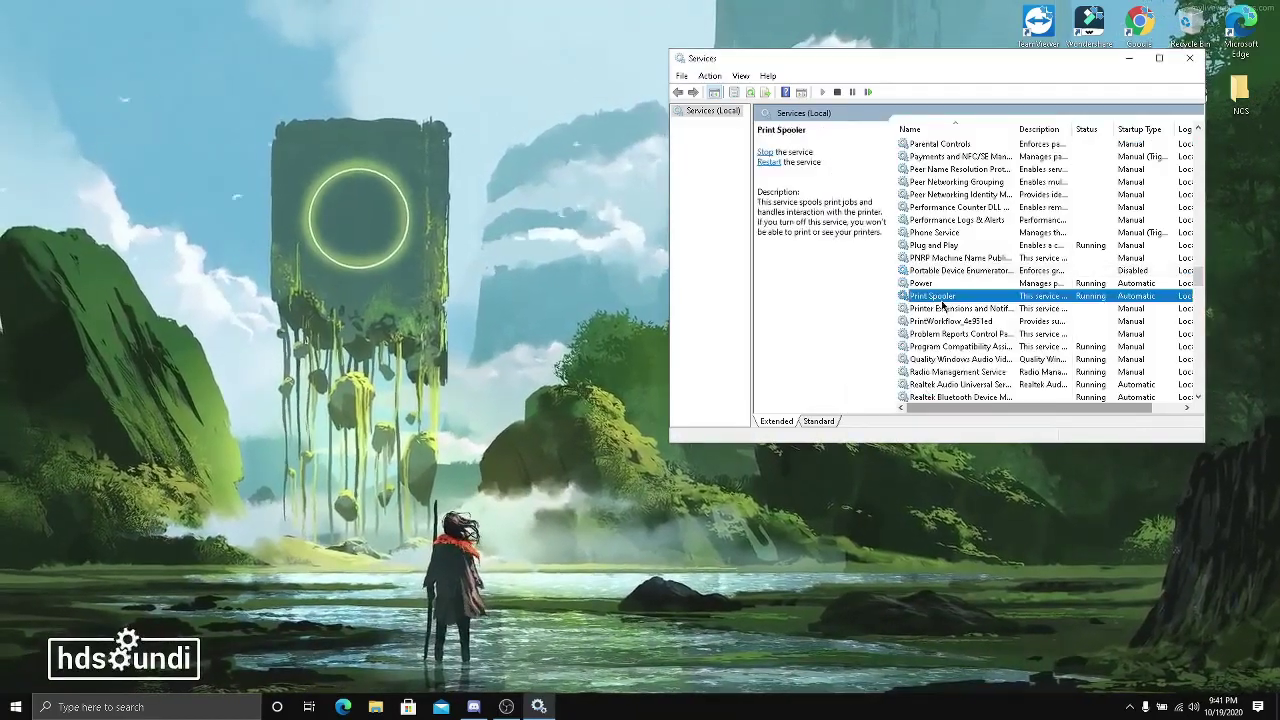
scroll(1000, 250, "down", 4)
left_click(1003, 144)
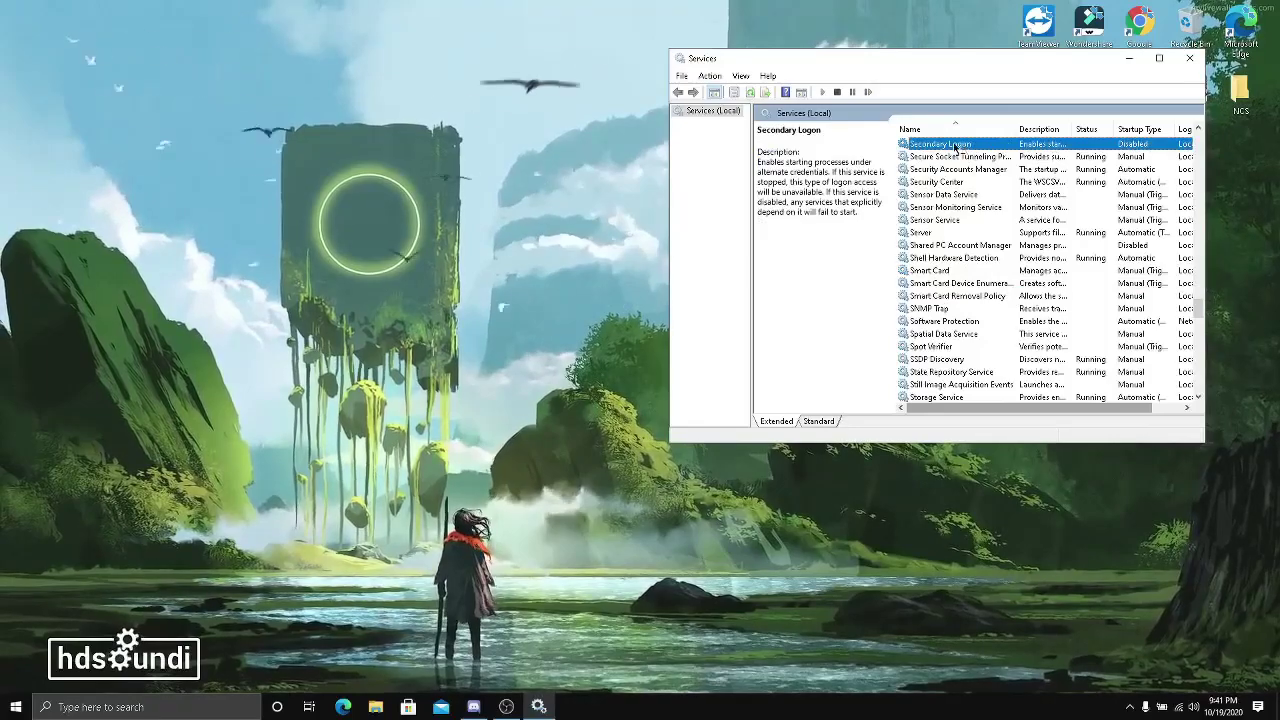
double_click(933, 149)
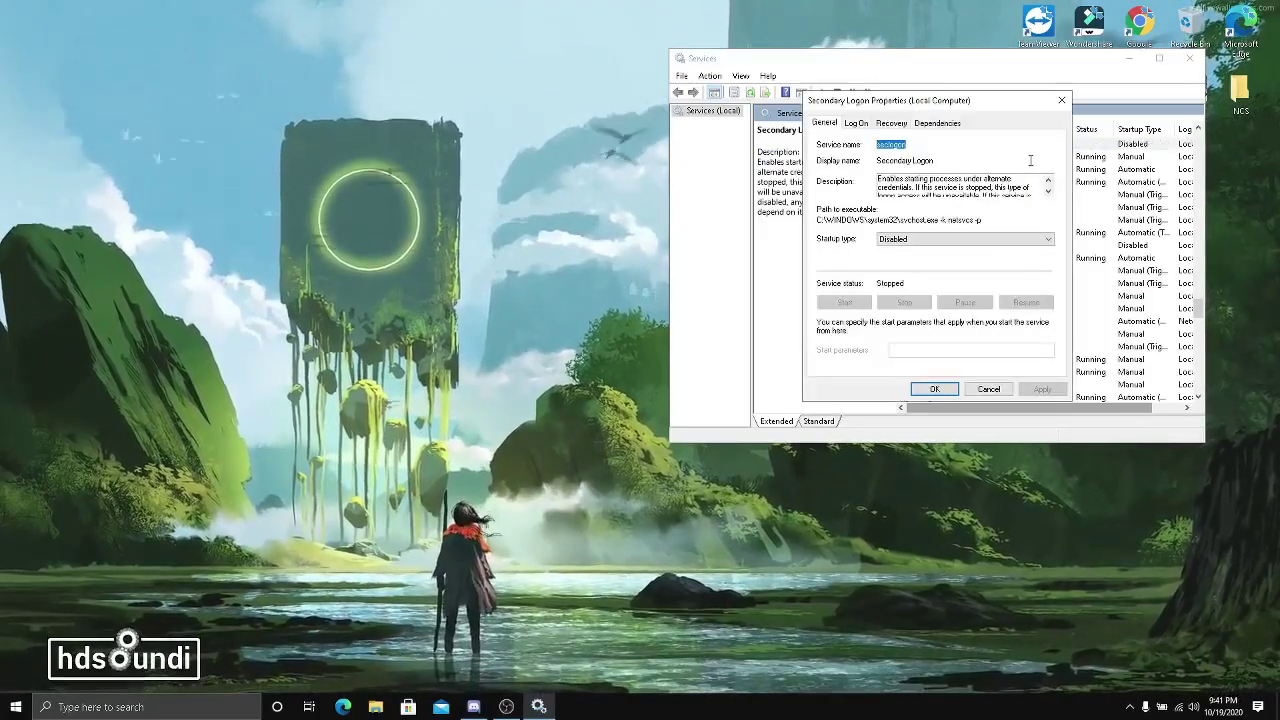
left_click(980, 239)
left_click(903, 277)
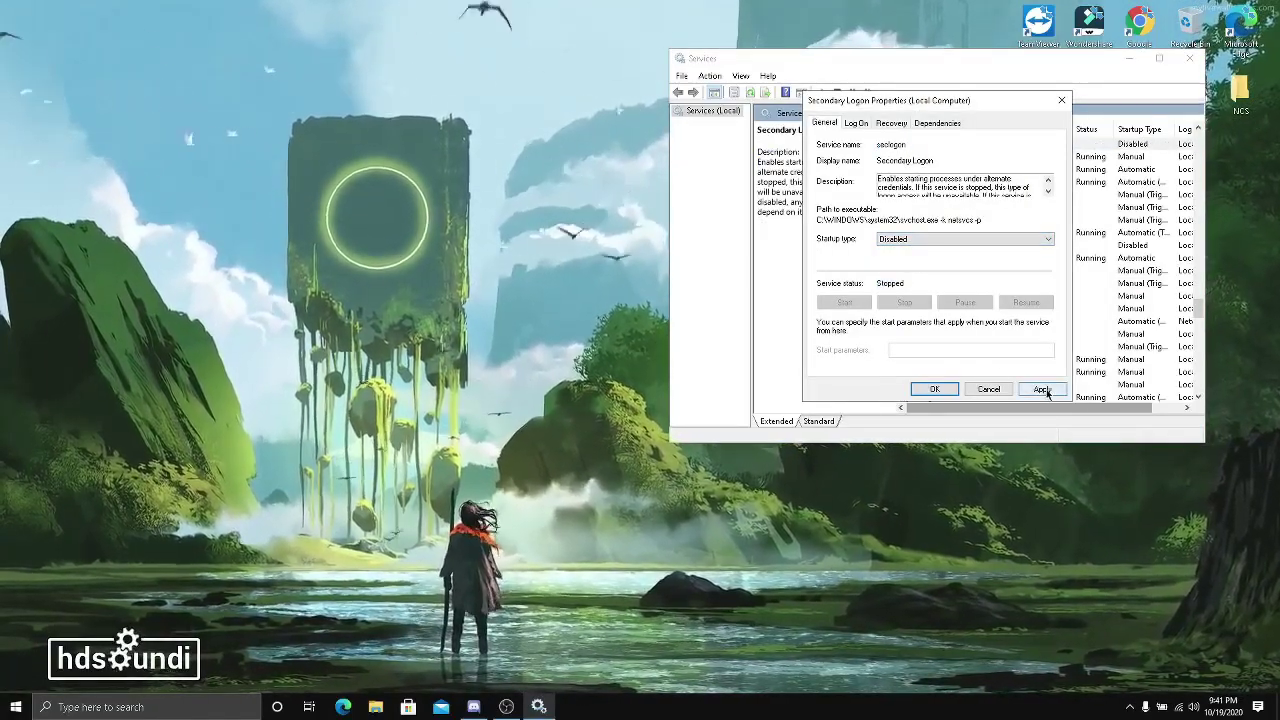
left_click(935, 390)
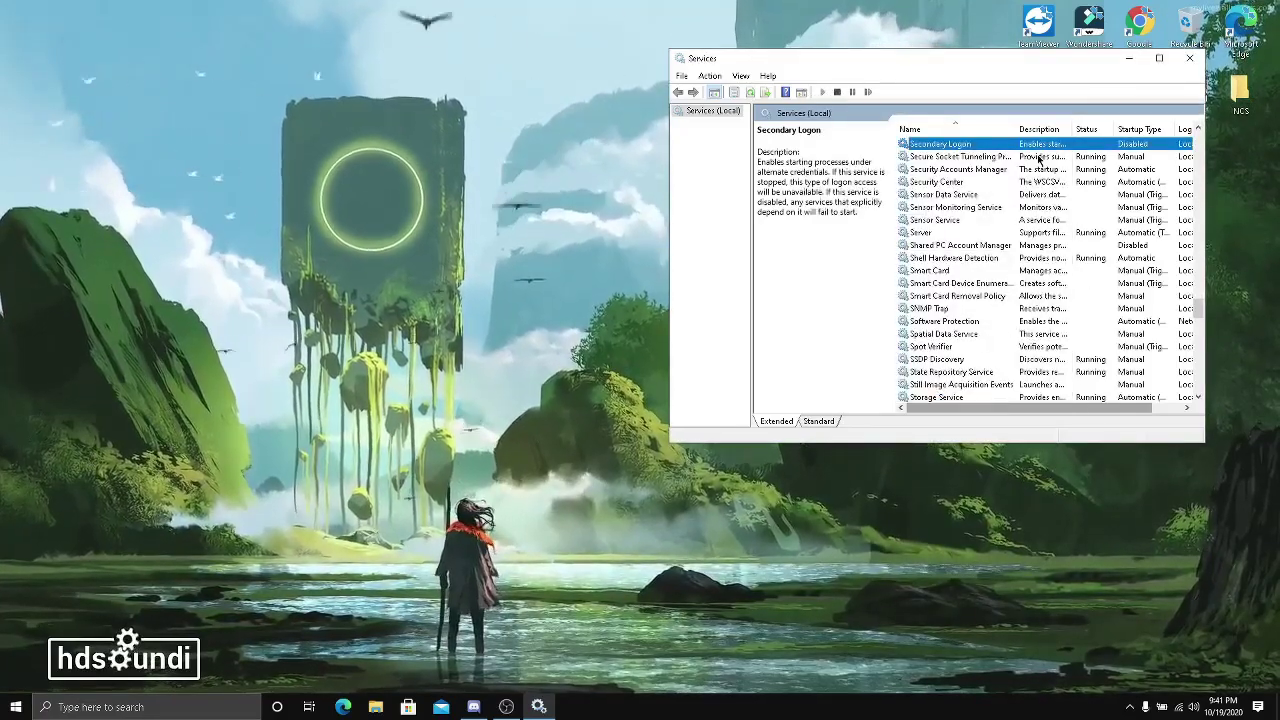
Close the Services console and refresh the desktop
left_click(1190, 59)
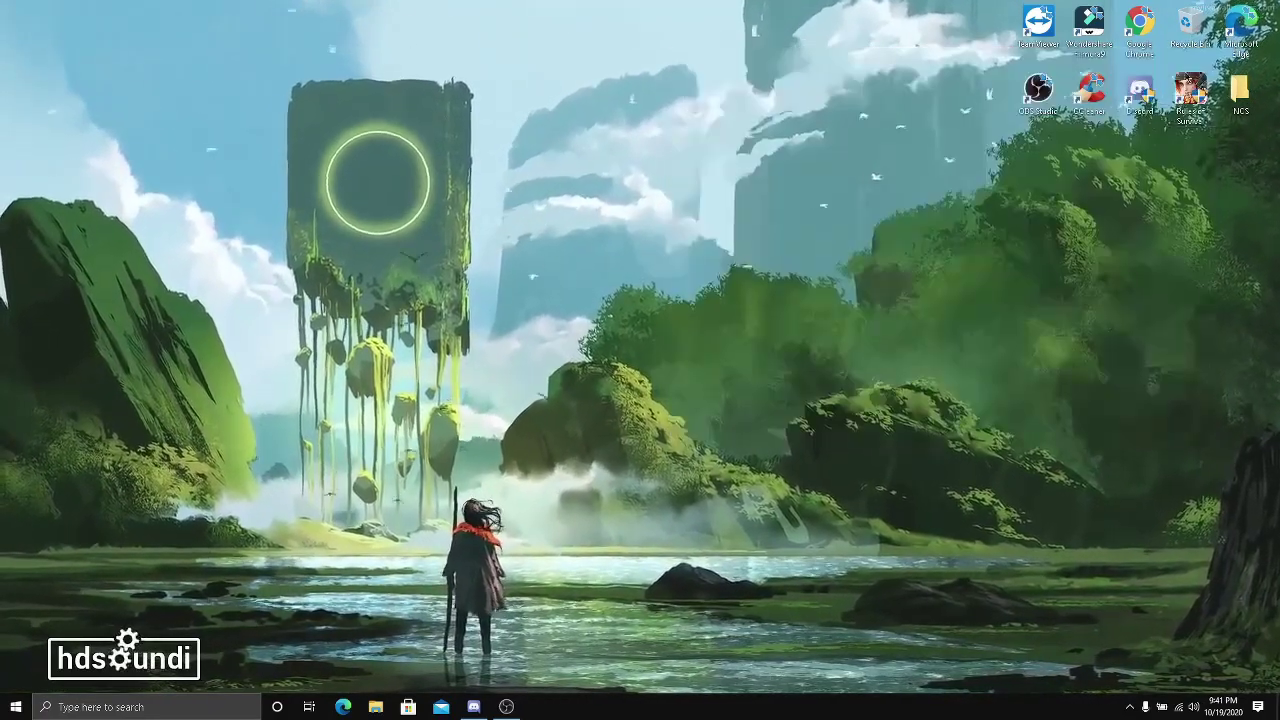
right_click(676, 289)
left_click(710, 343)
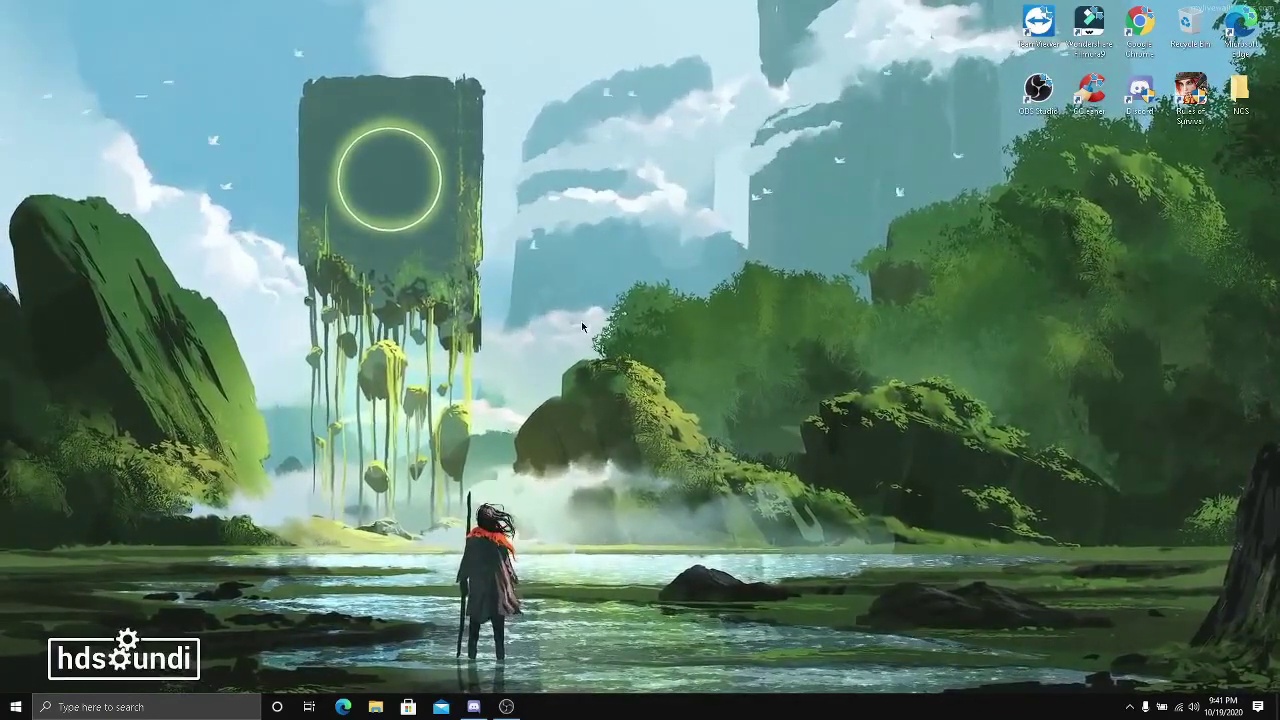
Open the Game Mode settings in Windows and make sure Game Mode is switched on
key("super")
type("game")
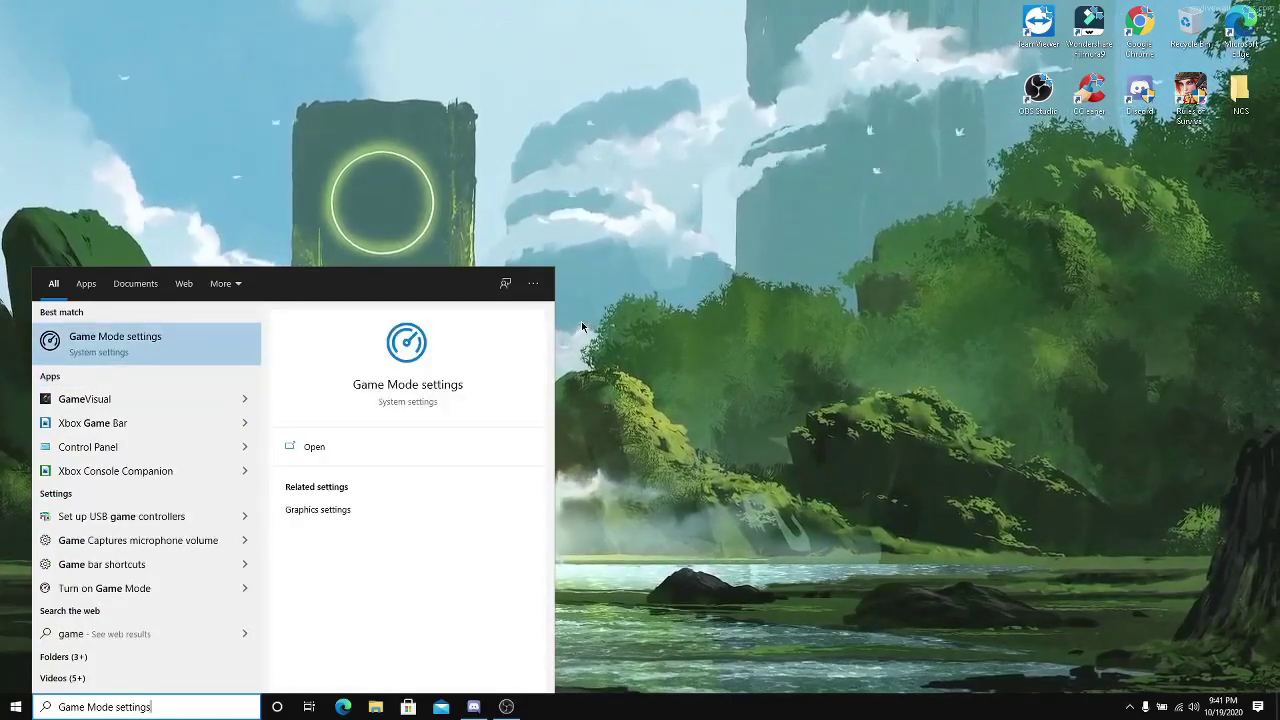
key("Return")
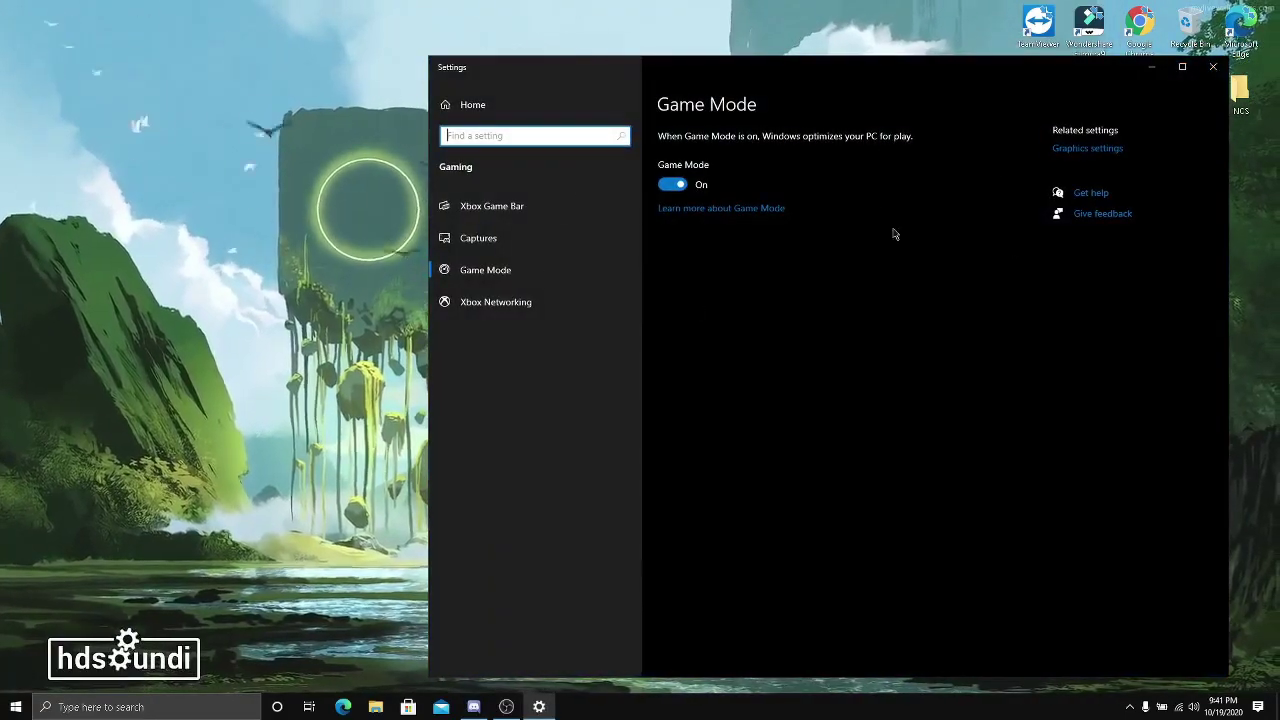
left_click(668, 192)
left_click(668, 190)
left_click(672, 184)
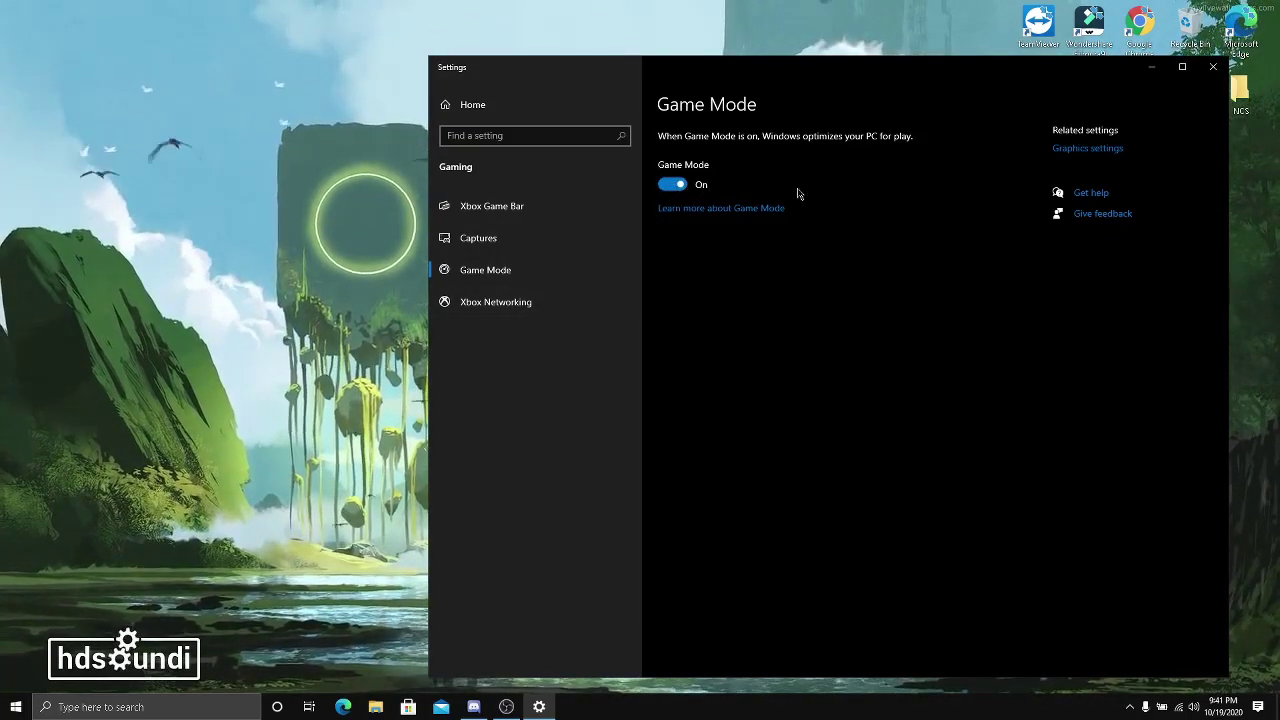
Open the related Graphics settings and try to add the desktop app ros from the C:\ros folder
left_click(1088, 150)
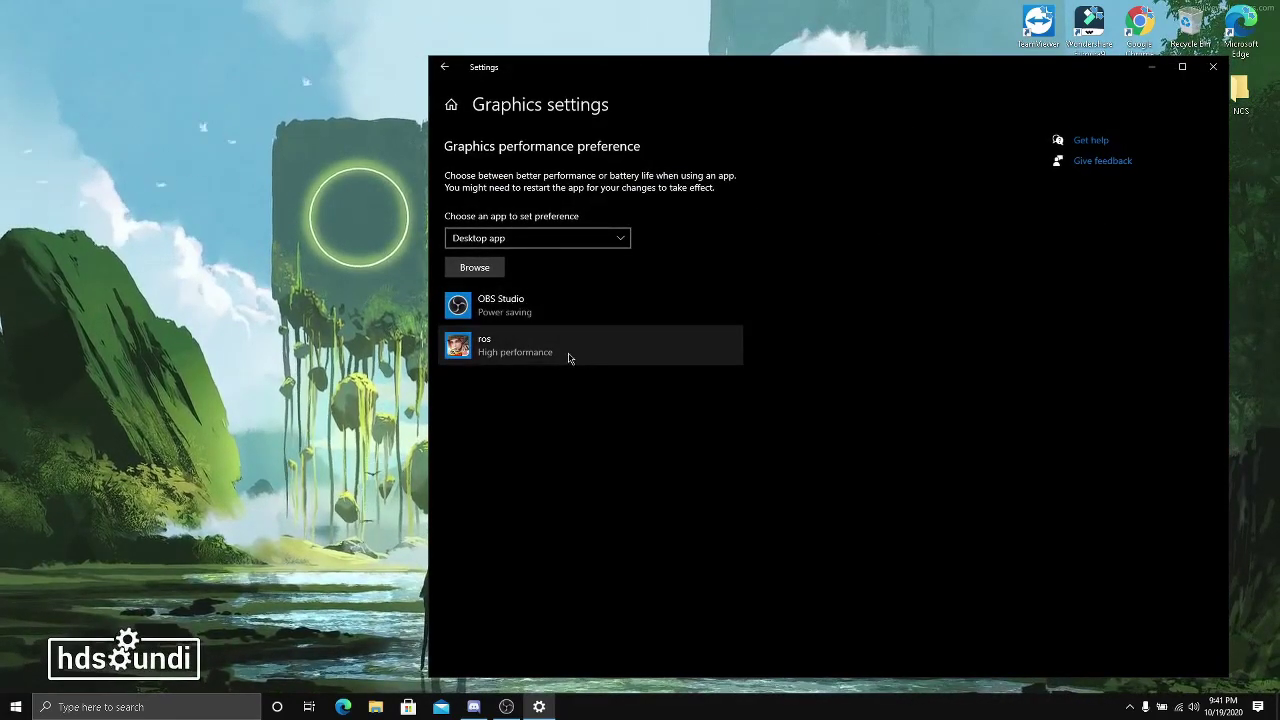
left_click(474, 267)
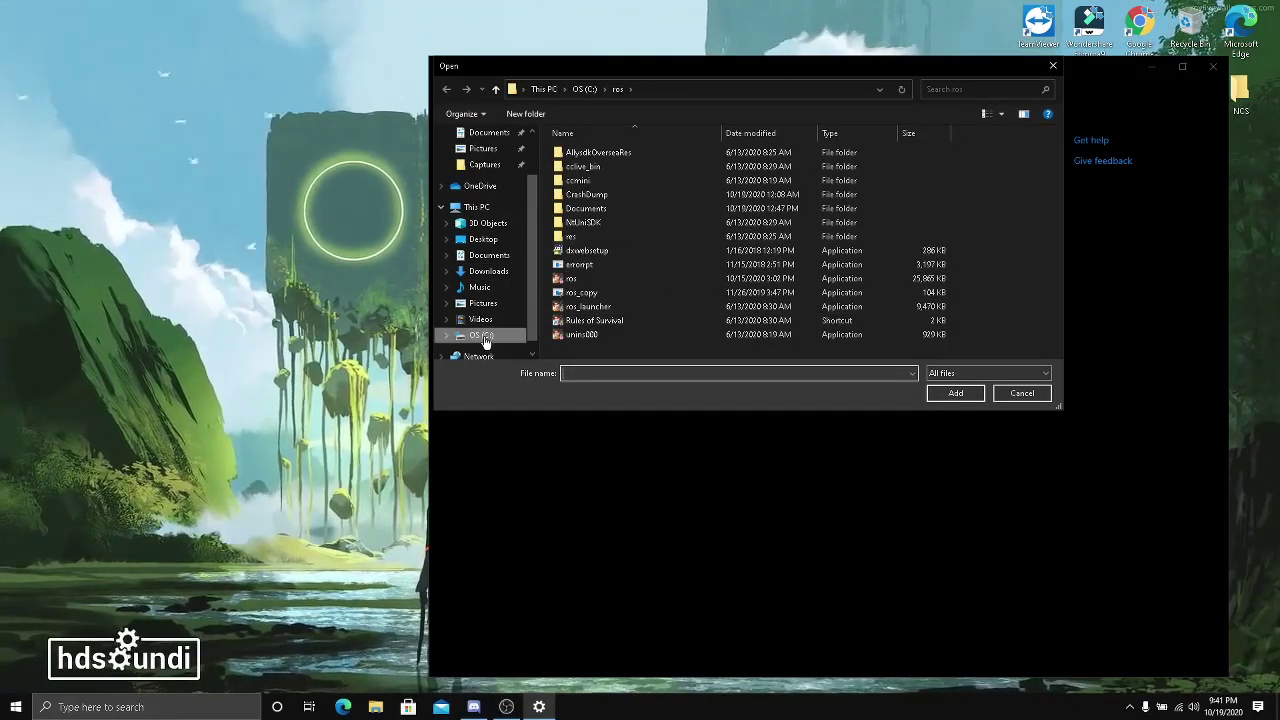
left_click(484, 336)
double_click(585, 236)
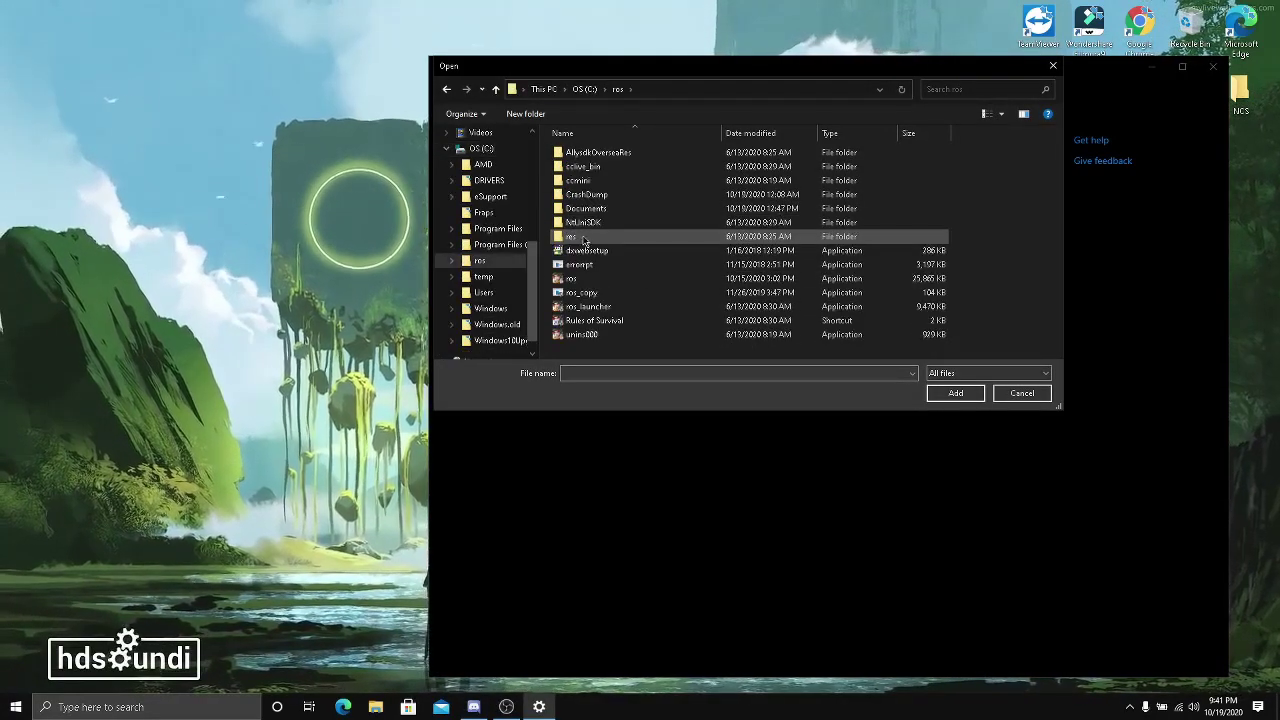
double_click(594, 279)
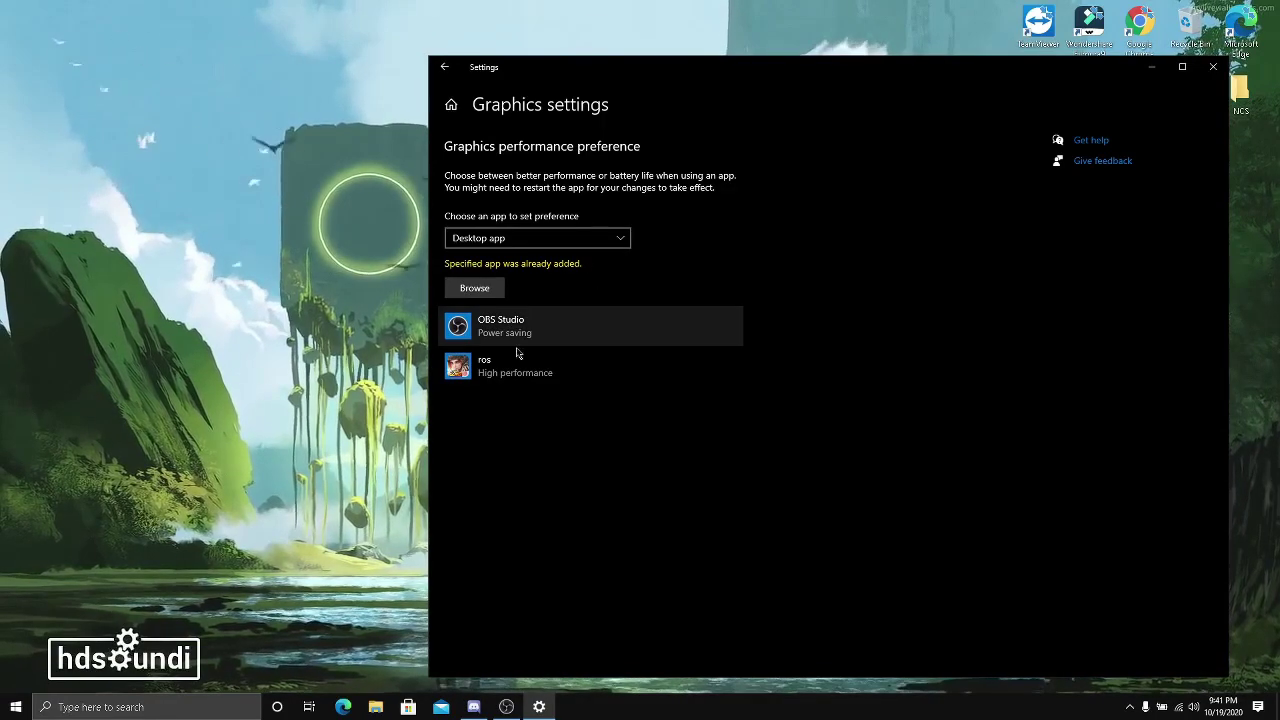
Set the graphics preference of the ros app to High performance and save it
left_click(470, 372)
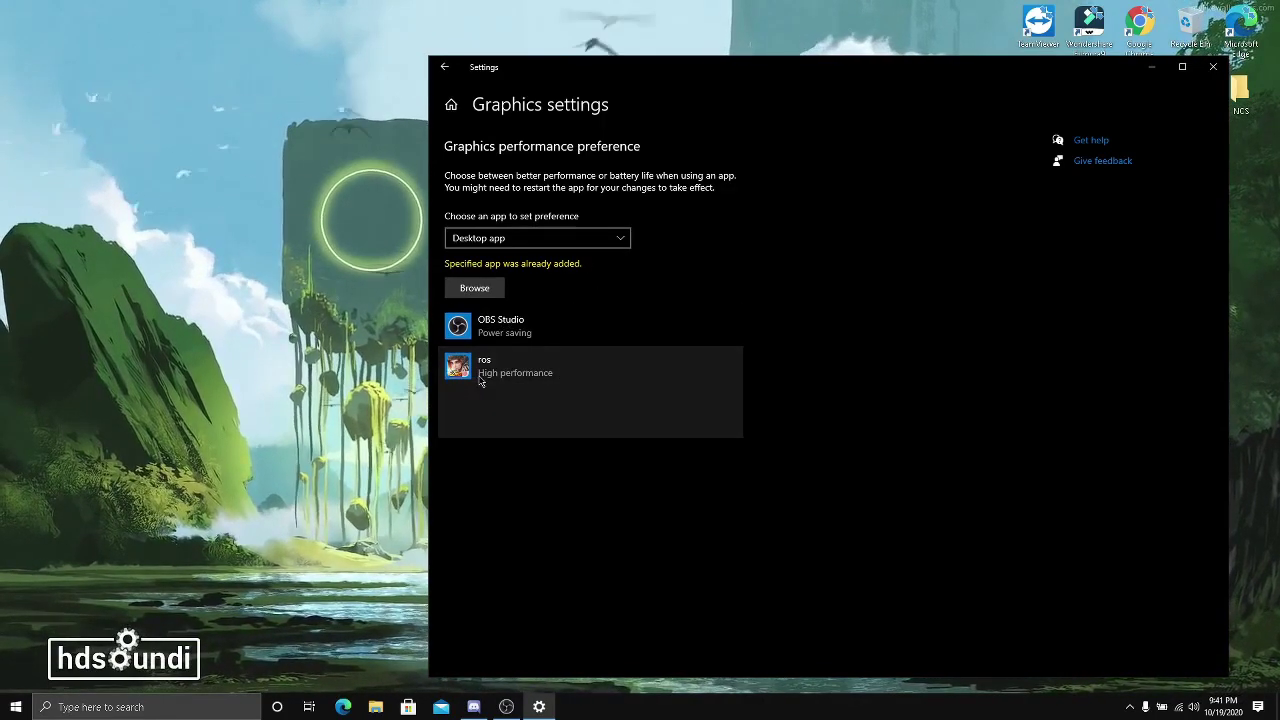
left_click(639, 420)
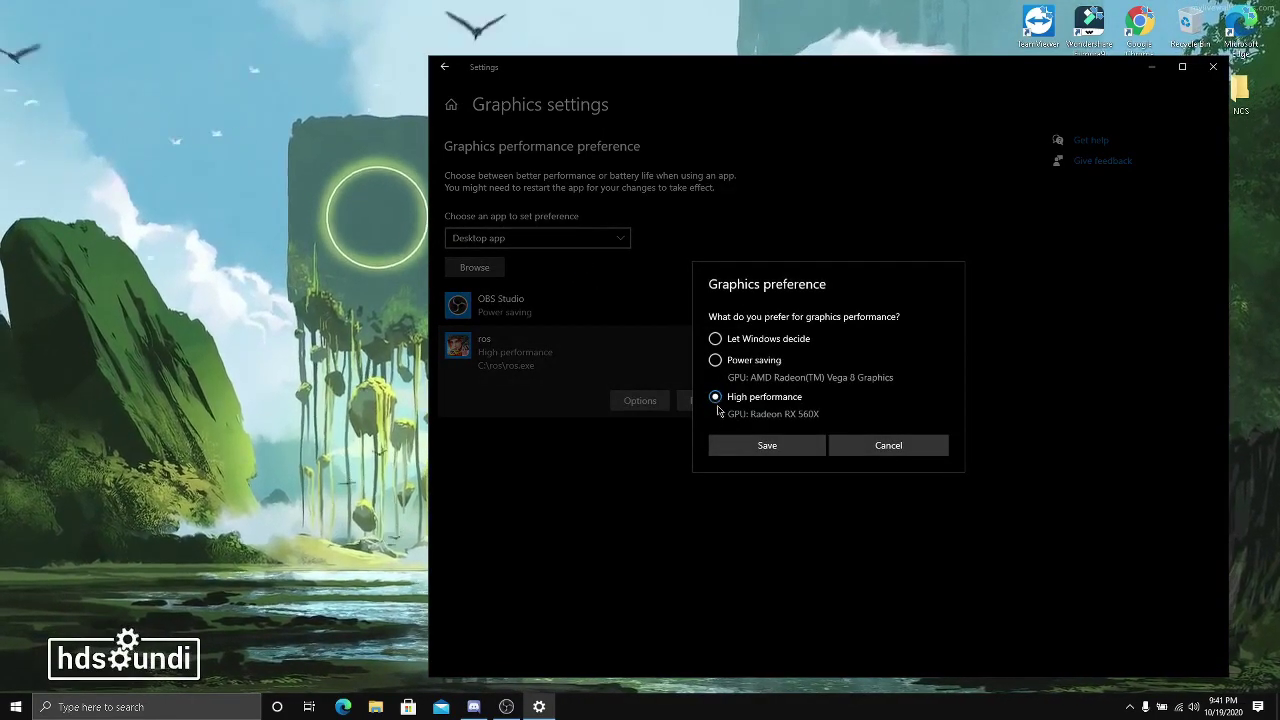
left_click(764, 445)
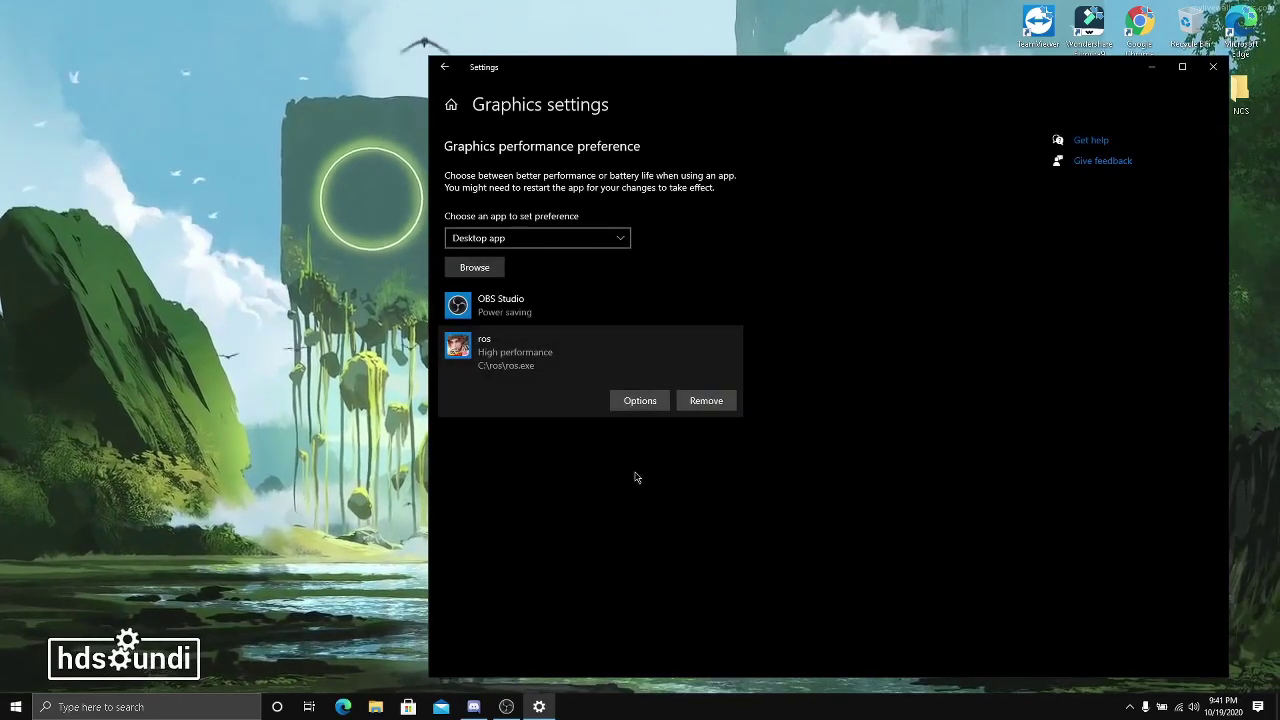
Close the Graphics settings window and refresh the desktop
left_click(1216, 66)
right_click(581, 244)
key("Escape")
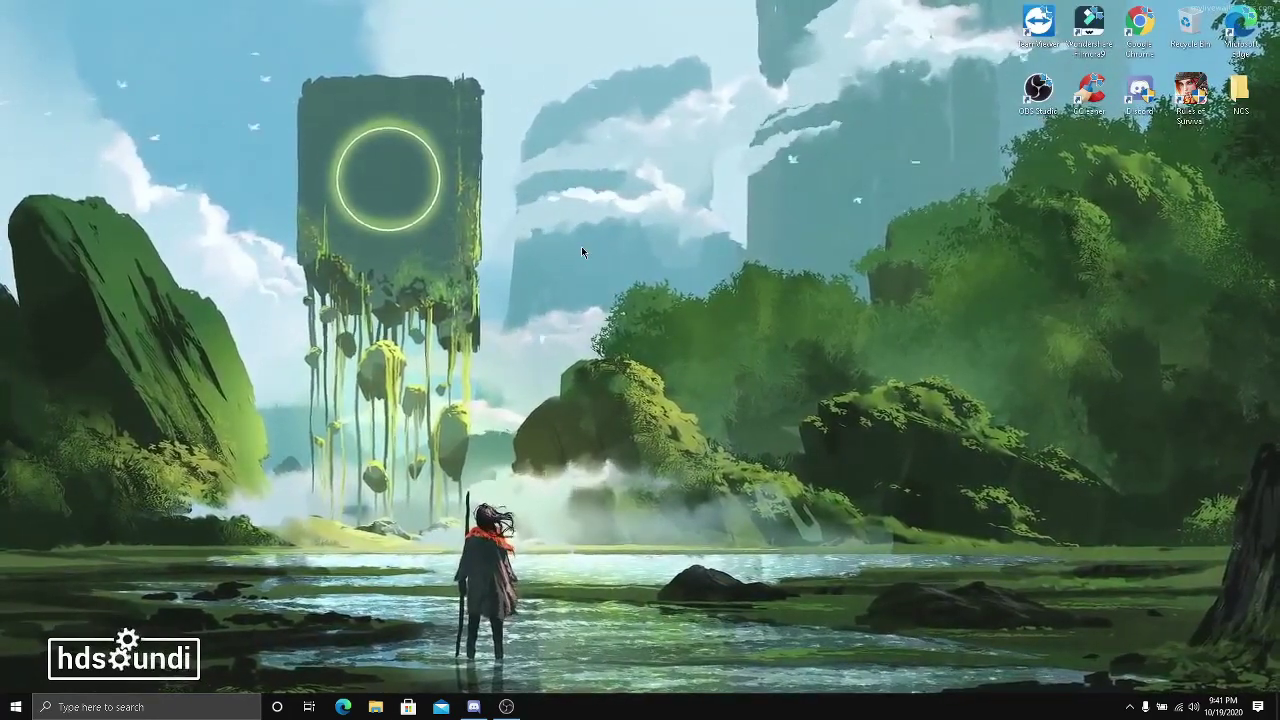
key("super+r")
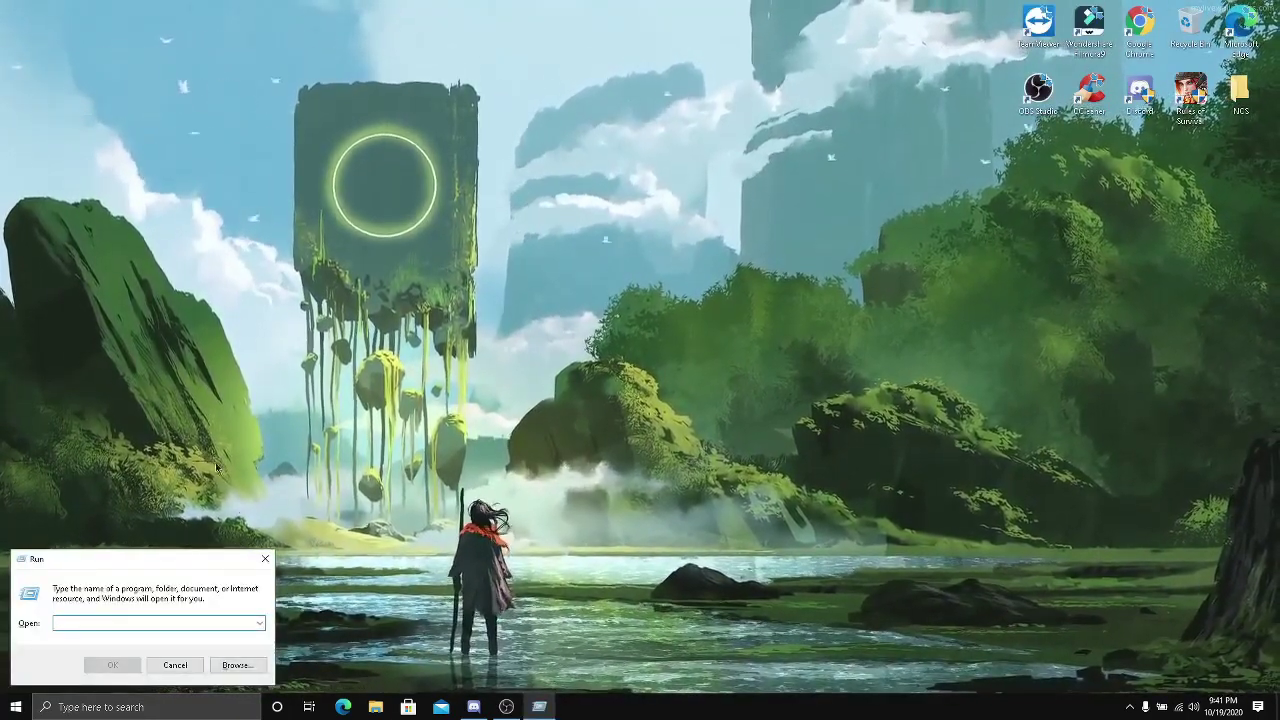
key("Escape")
right_click(528, 271)
mouse_move(578, 298)
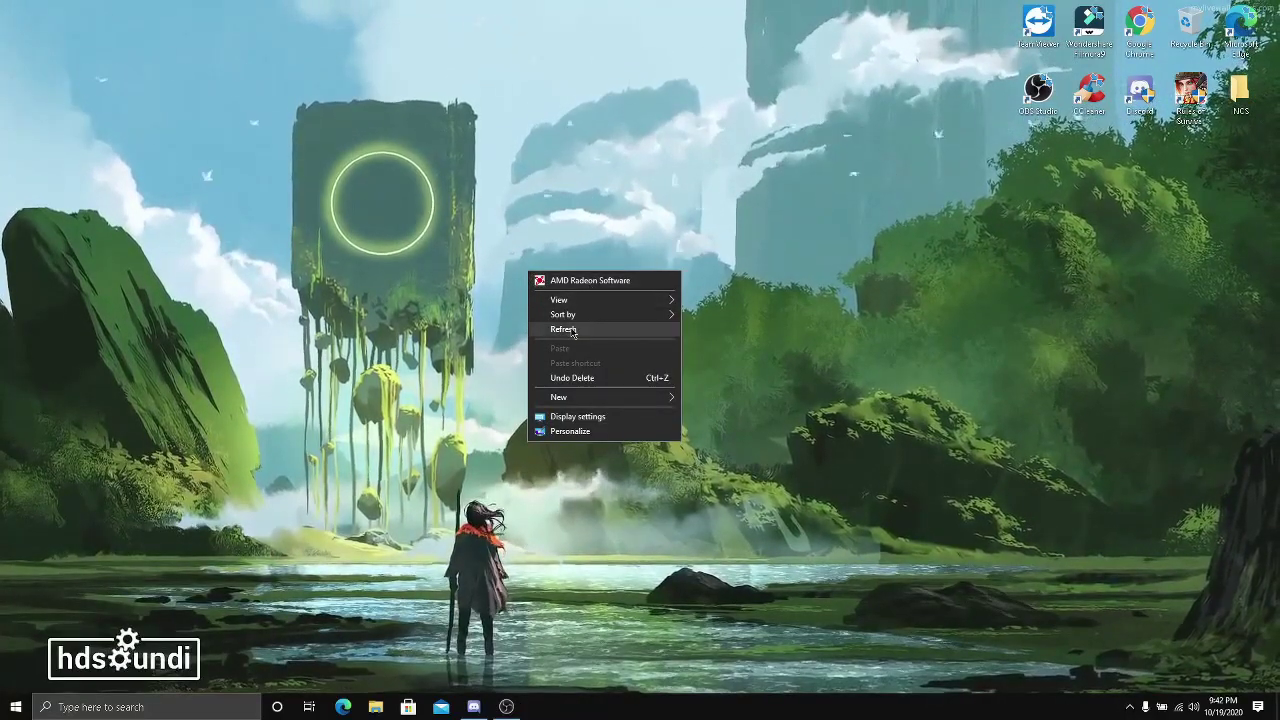
left_click(565, 329)
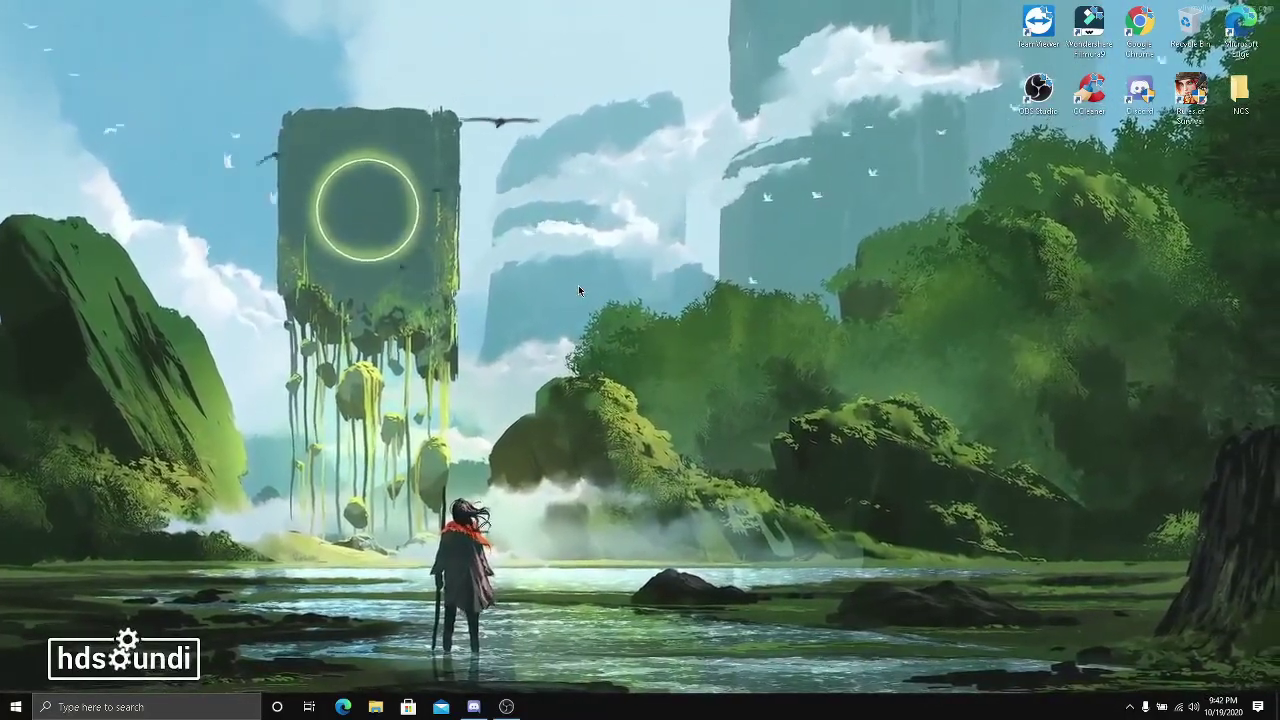
Run Registry Editor as administrator and open the HKEY_CURRENT_USER\System\GameConfigStore key
key("super")
type("re")
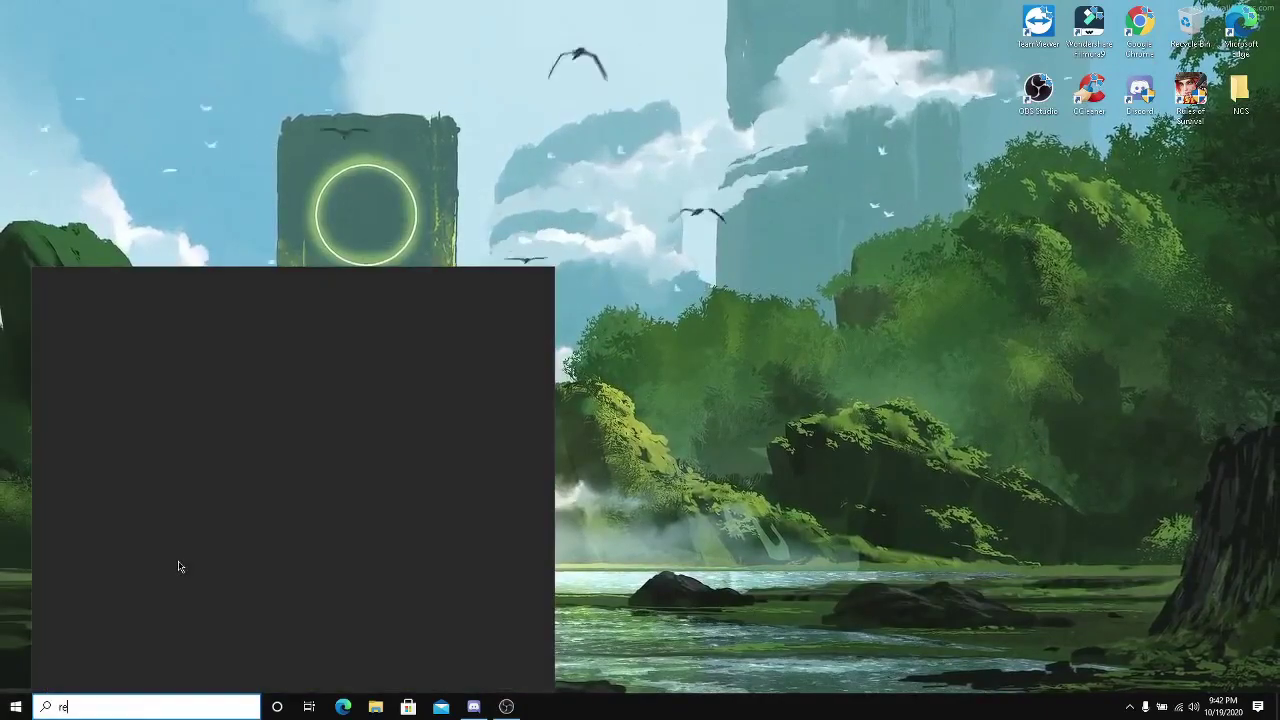
right_click(126, 348)
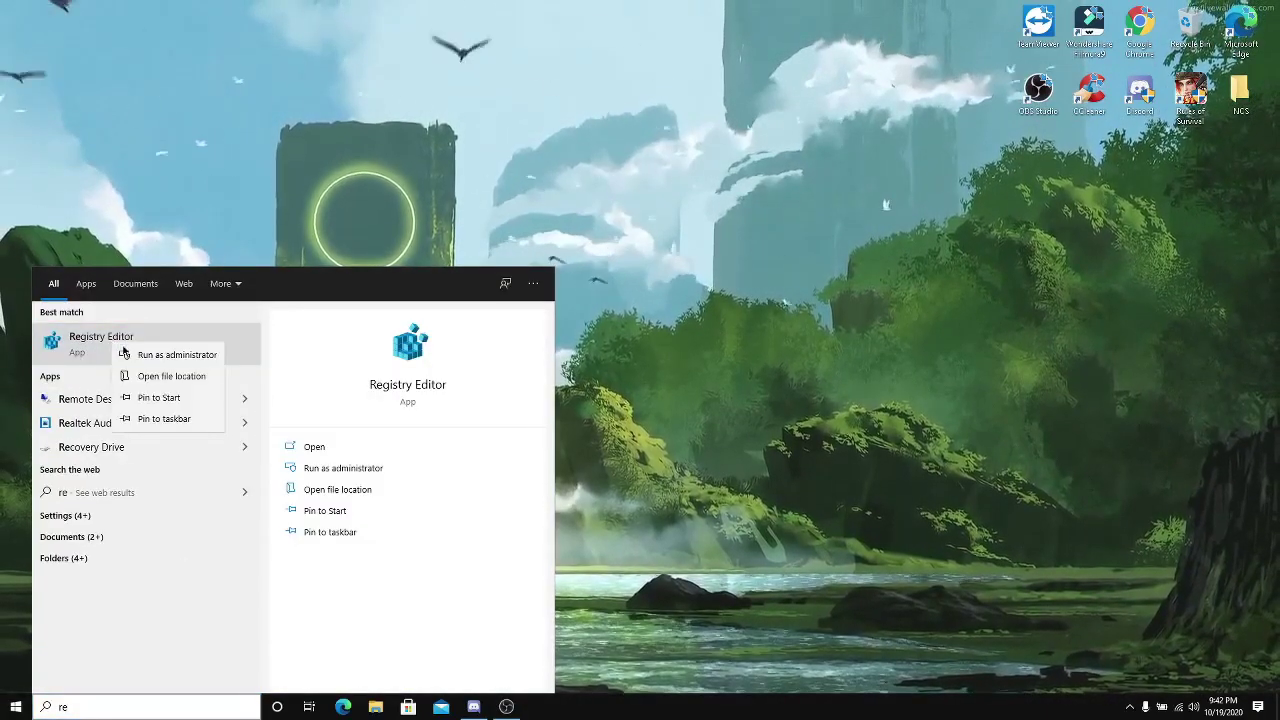
left_click(170, 355)
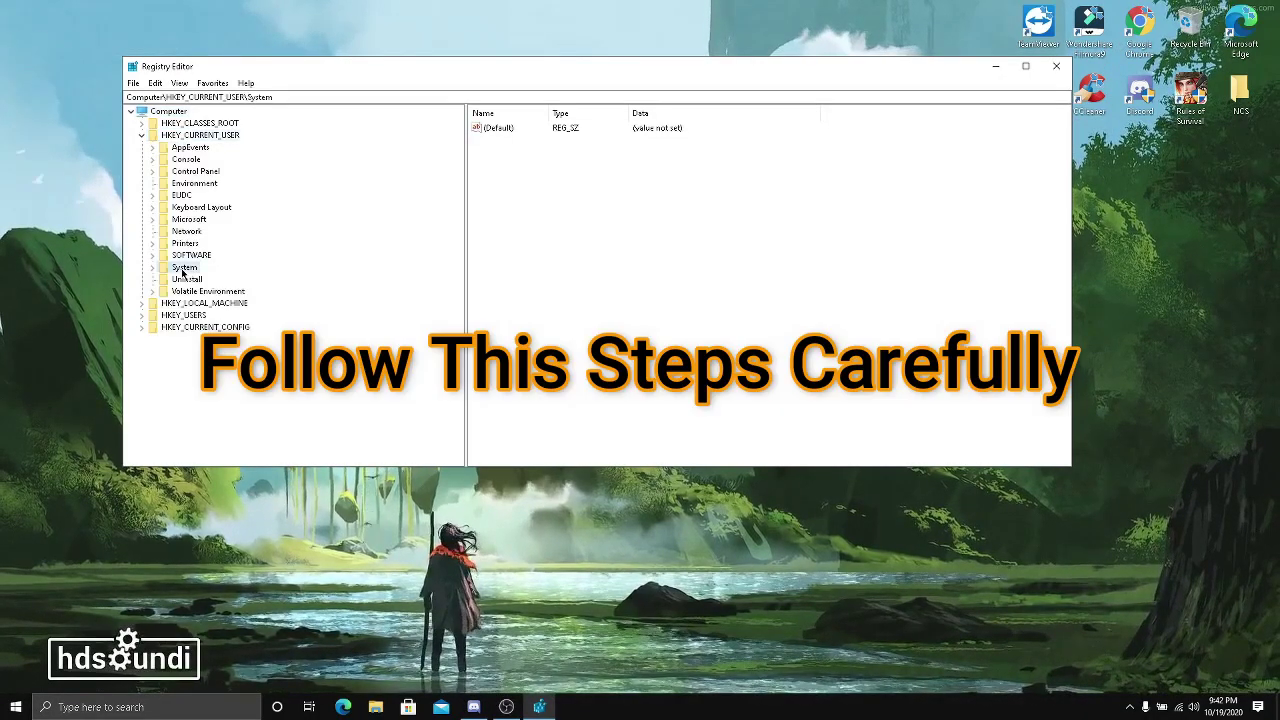
double_click(183, 268)
double_click(222, 292)
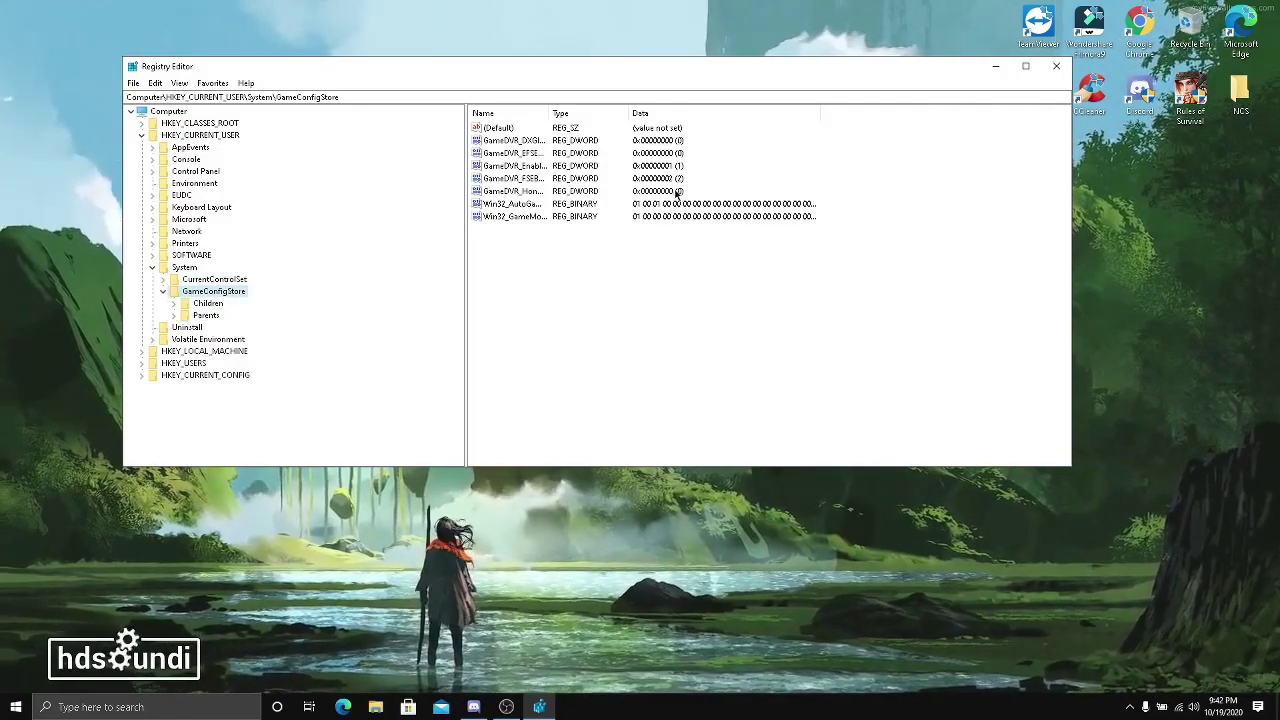
Make sure the GameDVR_FSEBehaviorMode value data in GameConfigStore is 2 and accept it
double_click(519, 179)
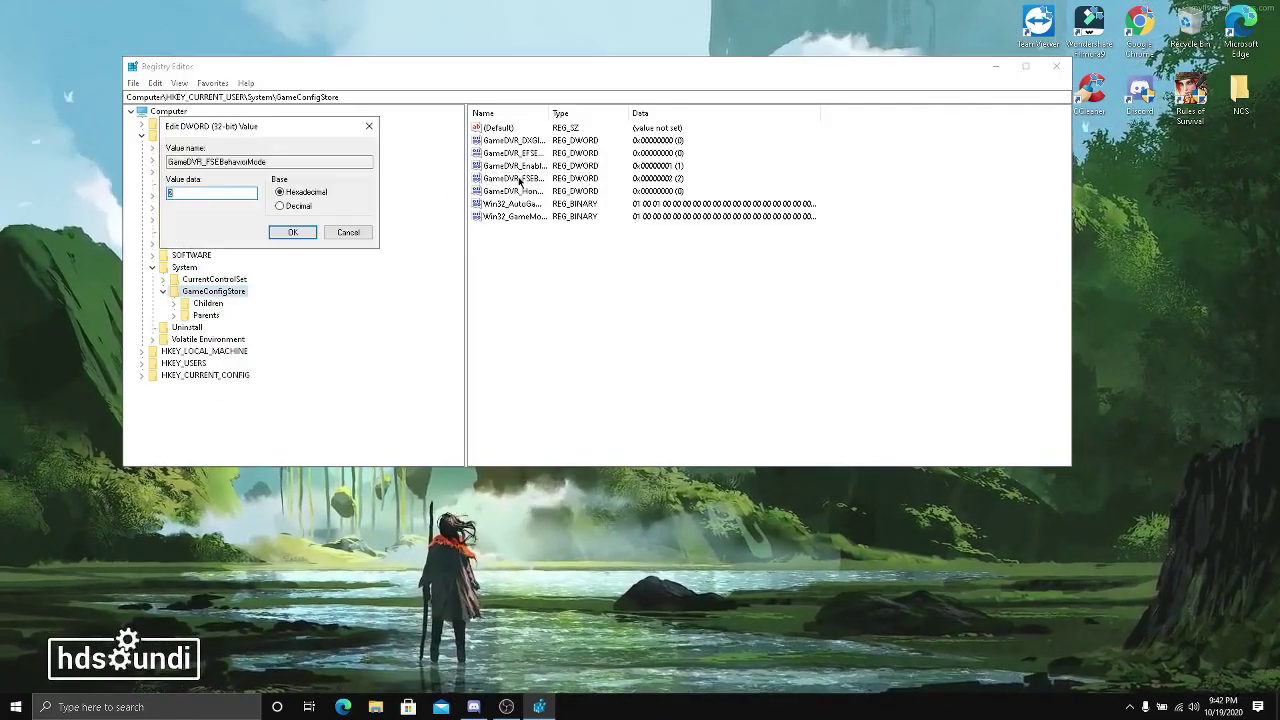
double_click(187, 190)
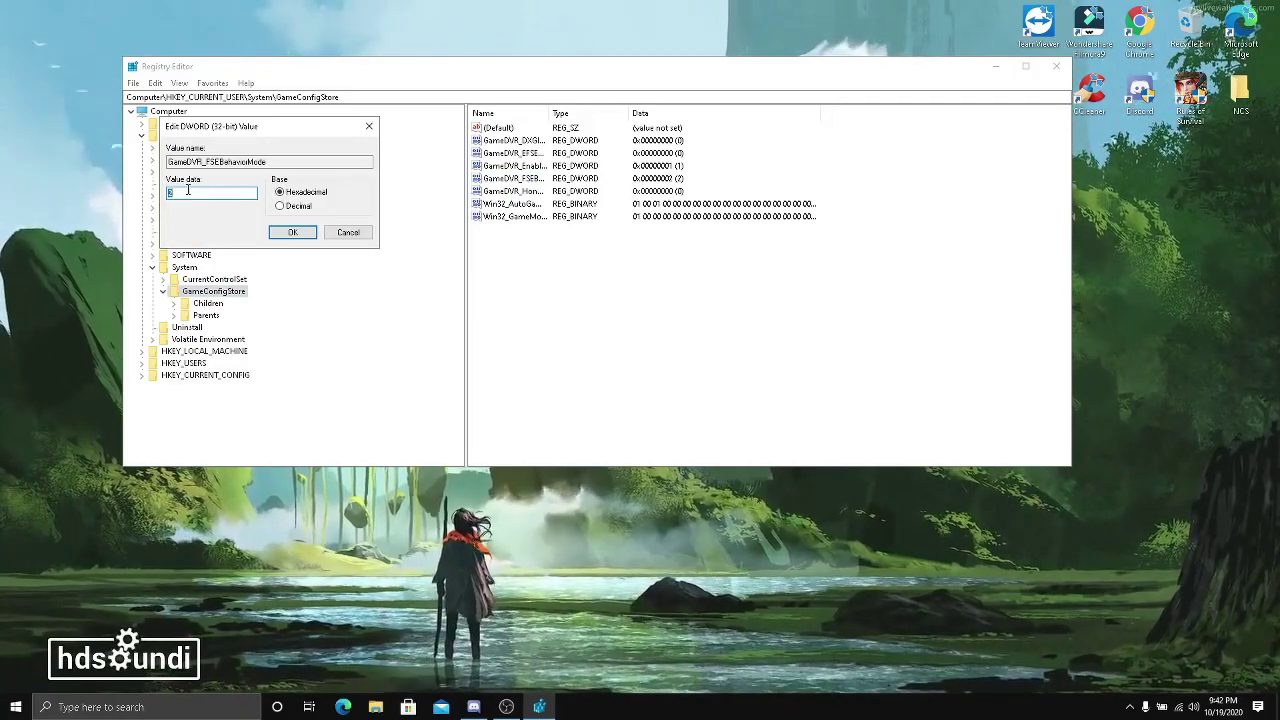
left_click(292, 233)
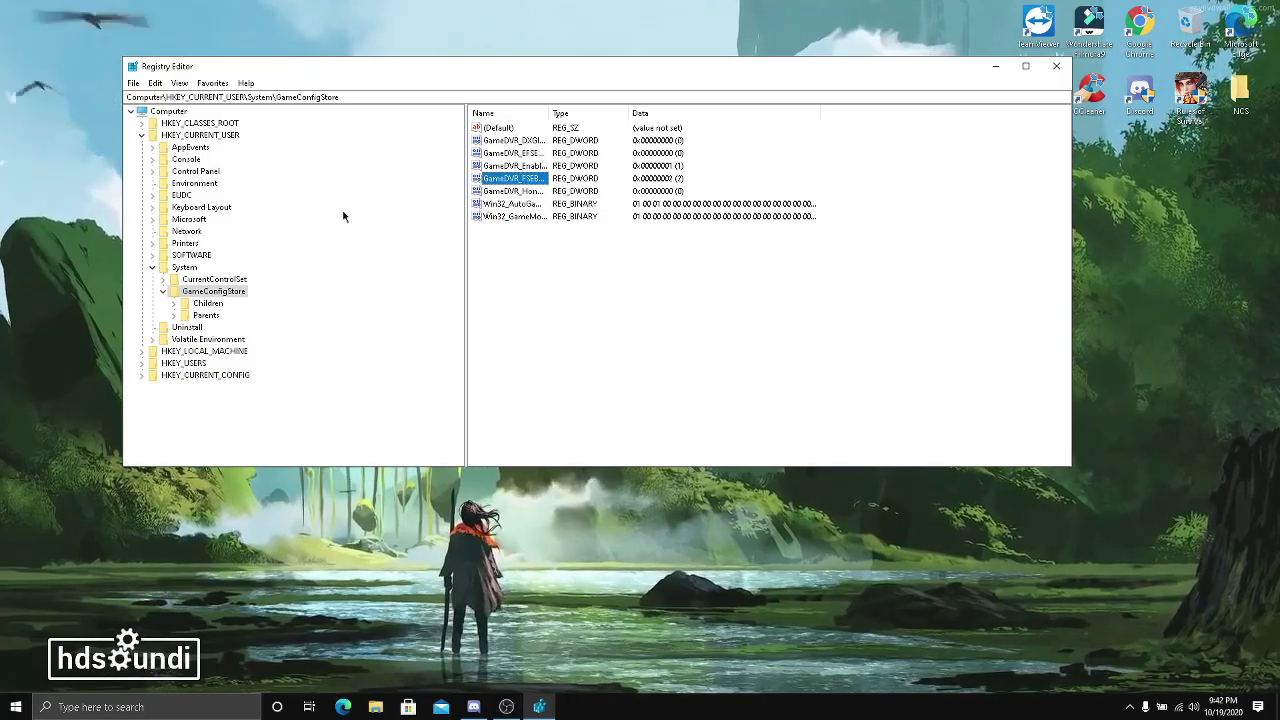
Collapse HKEY_CURRENT_USER and open HKEY_LOCAL_MACHINE\SOFTWARE\Microsoft\Windows NT\CurrentVersion\Multimedia\SystemProfile
left_click(152, 267)
left_click(141, 136)
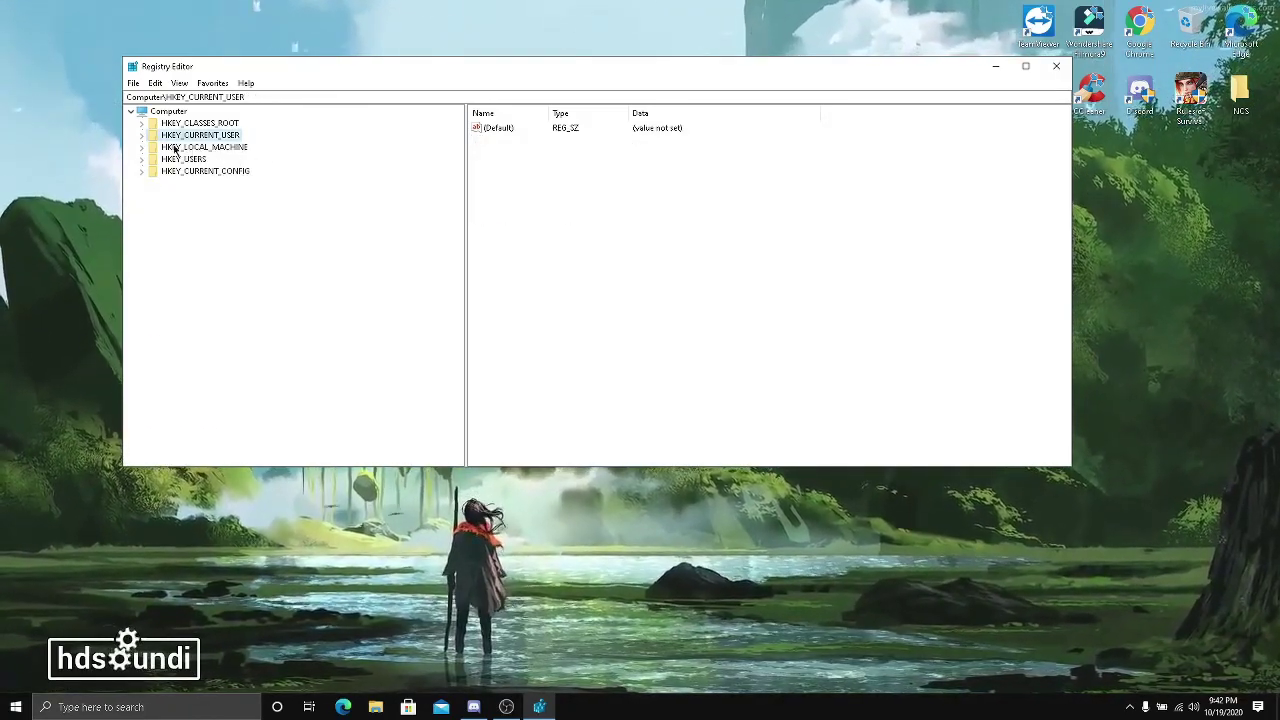
double_click(230, 148)
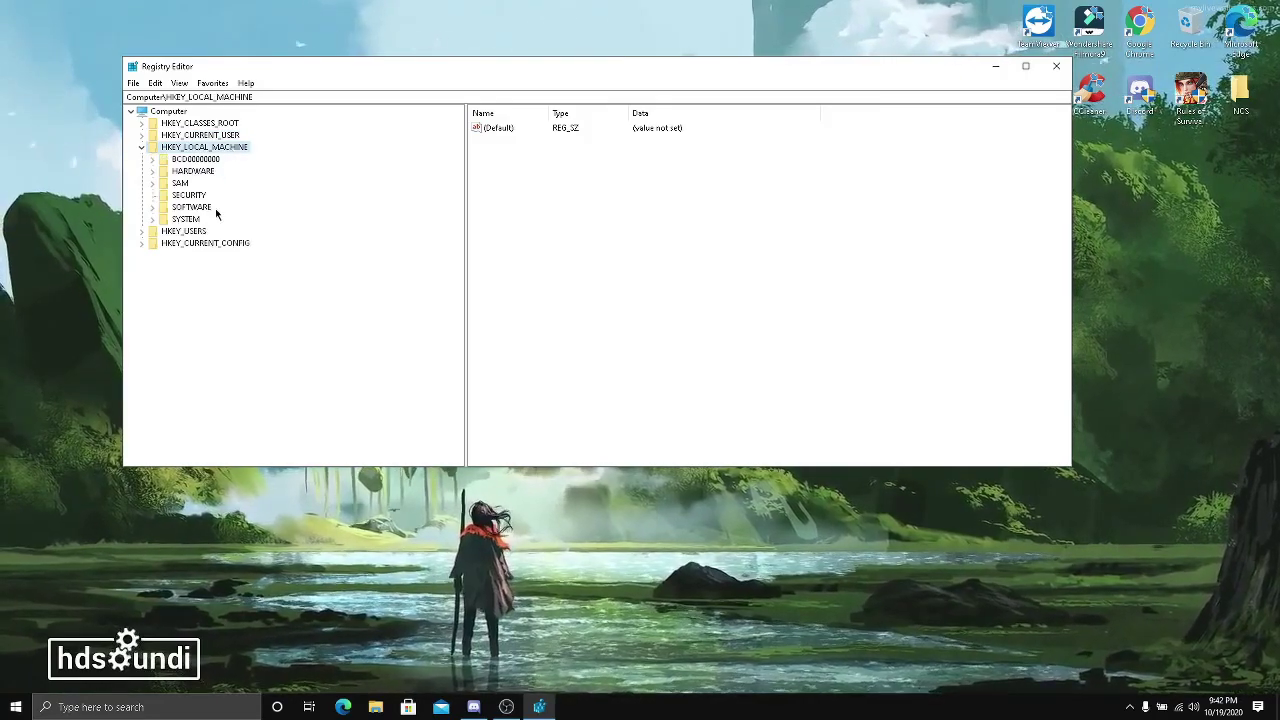
double_click(180, 207)
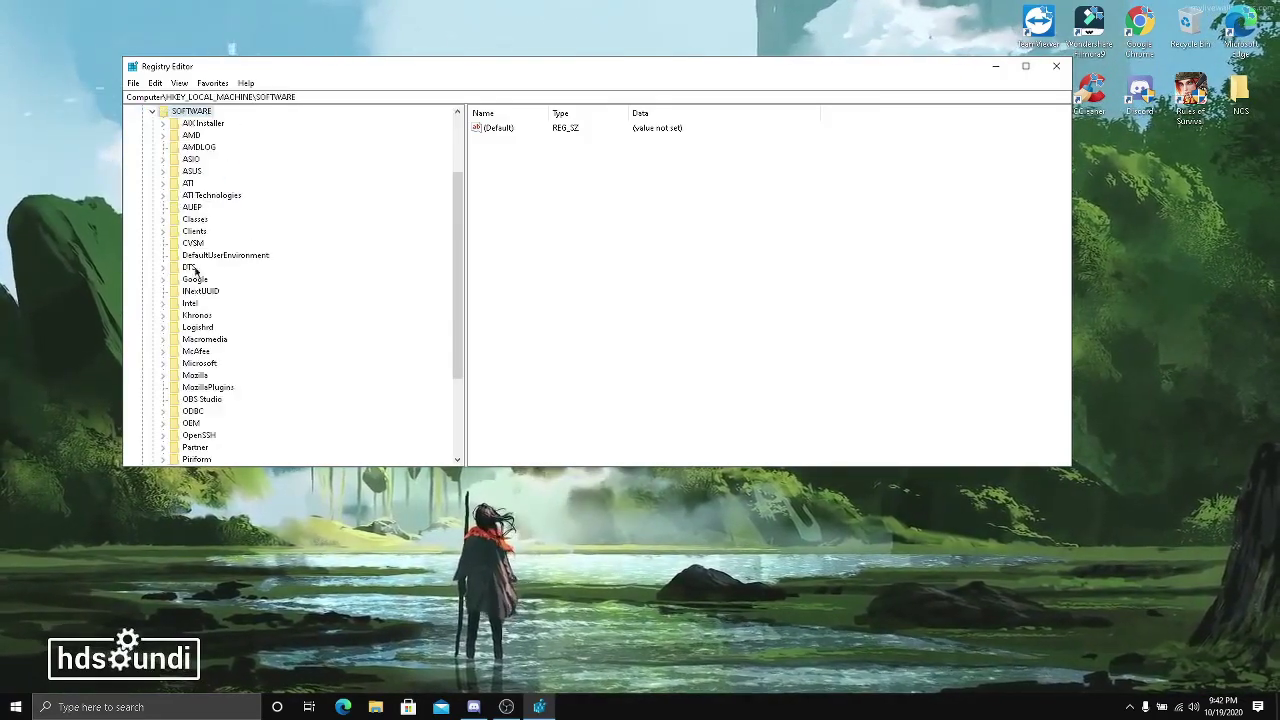
double_click(199, 364)
left_click_drag(456, 178, 455, 412)
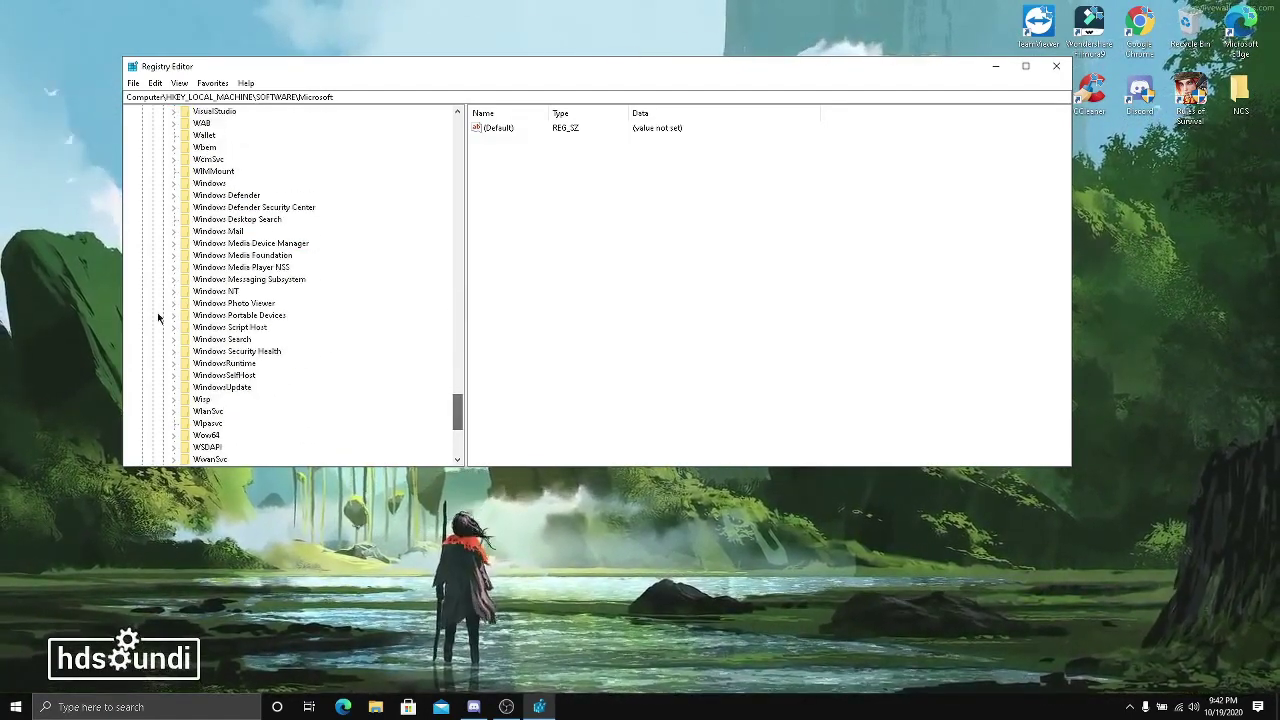
double_click(208, 292)
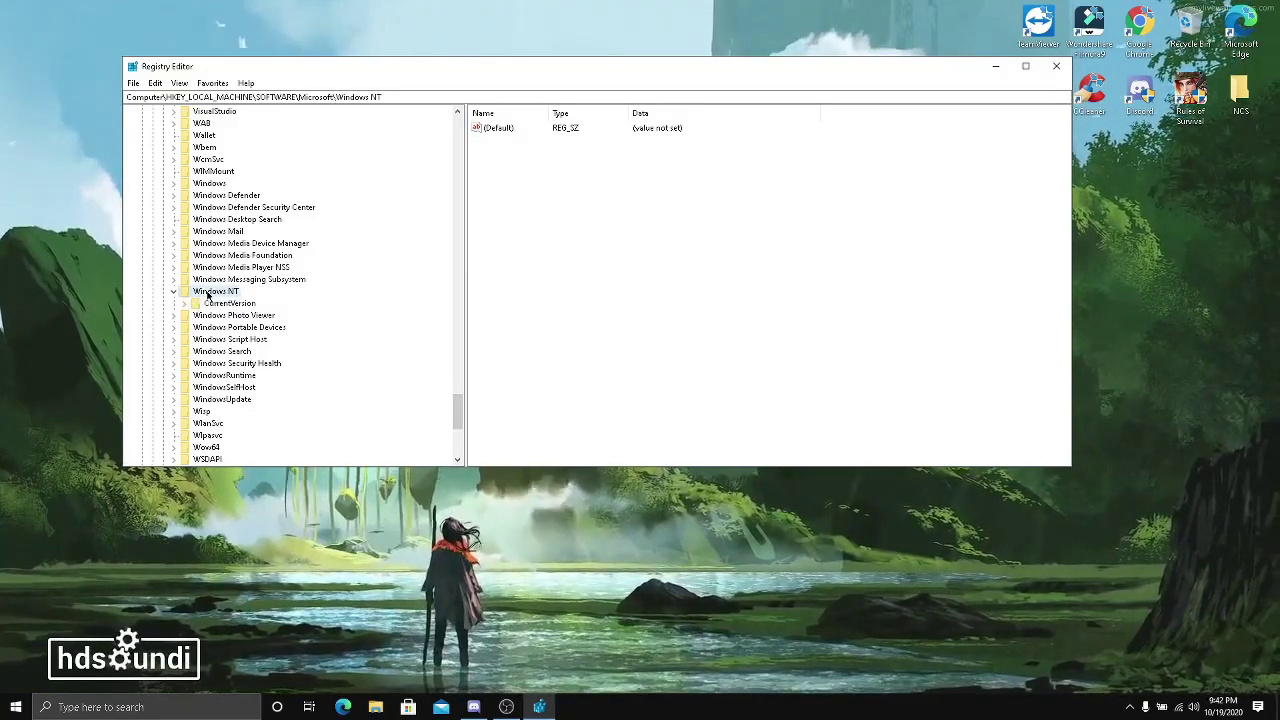
double_click(232, 304)
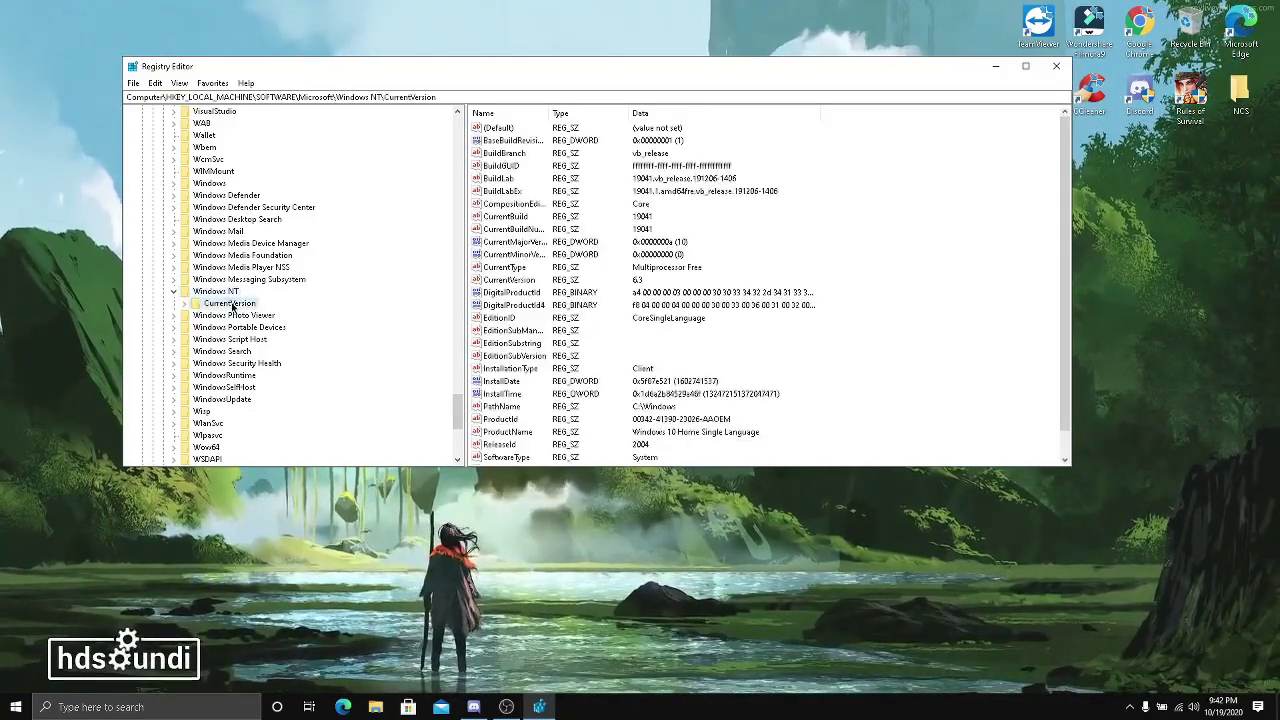
left_click_drag(455, 355, 461, 385)
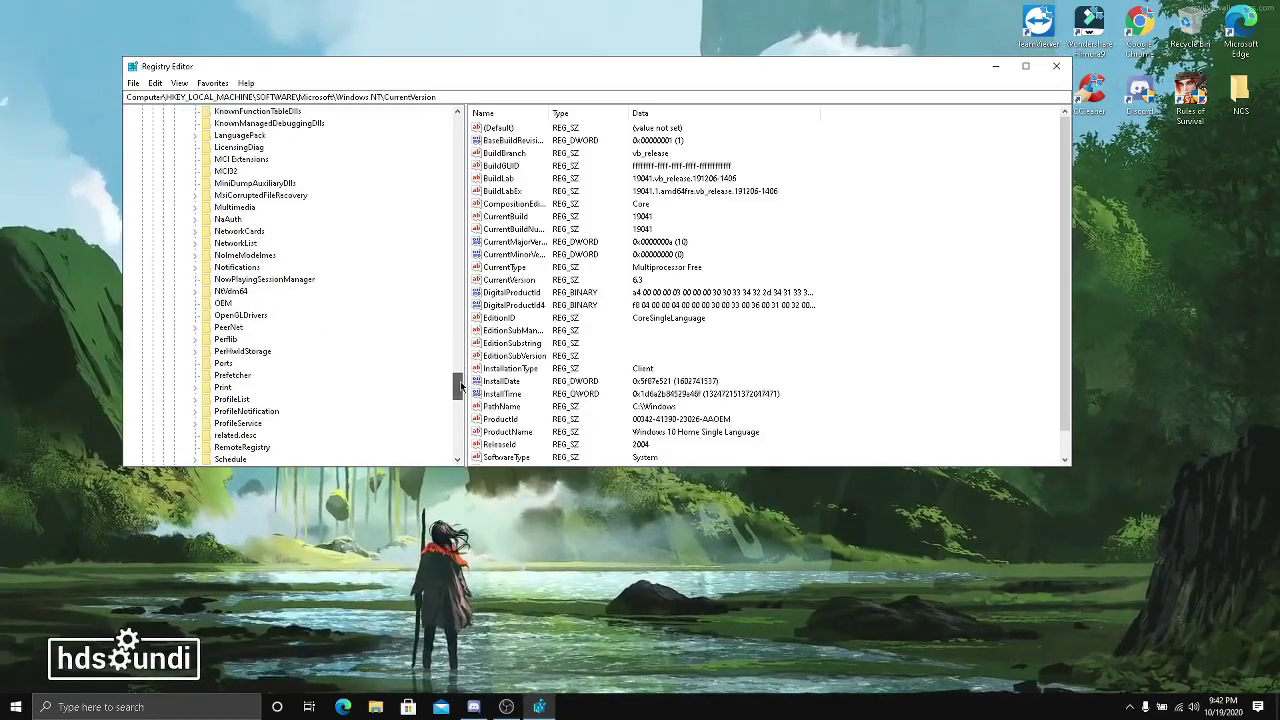
double_click(235, 208)
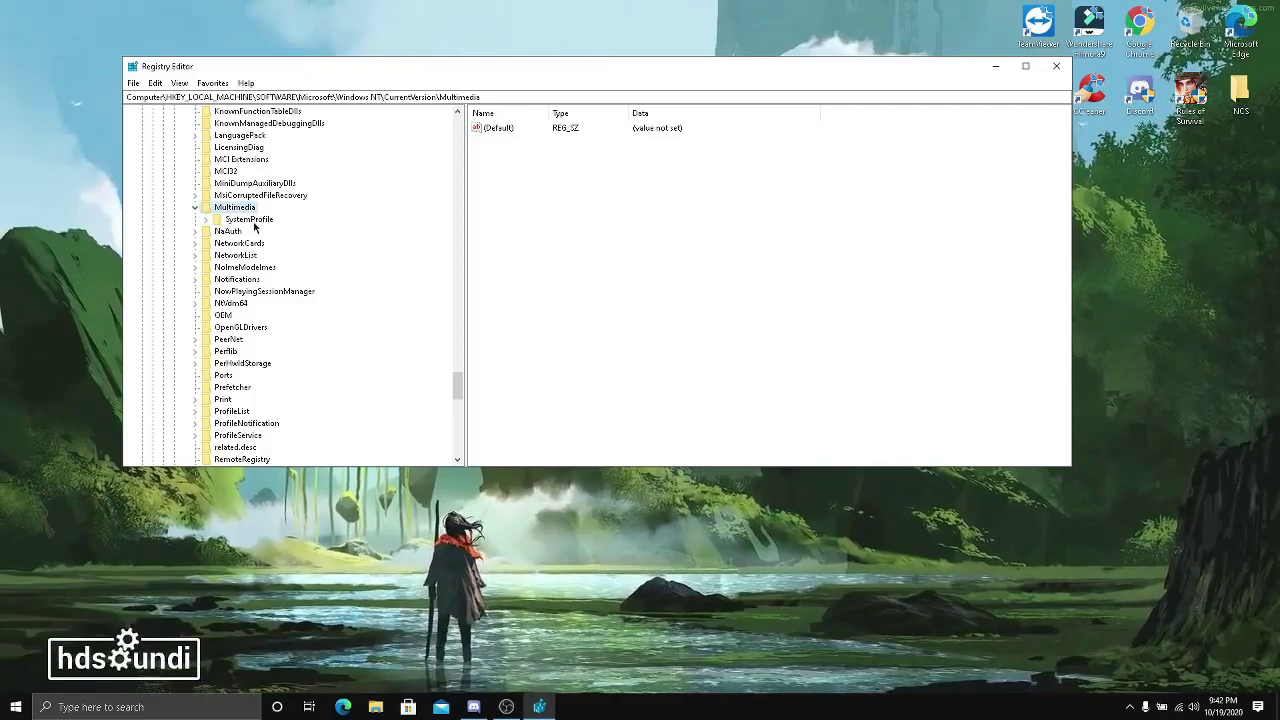
double_click(254, 222)
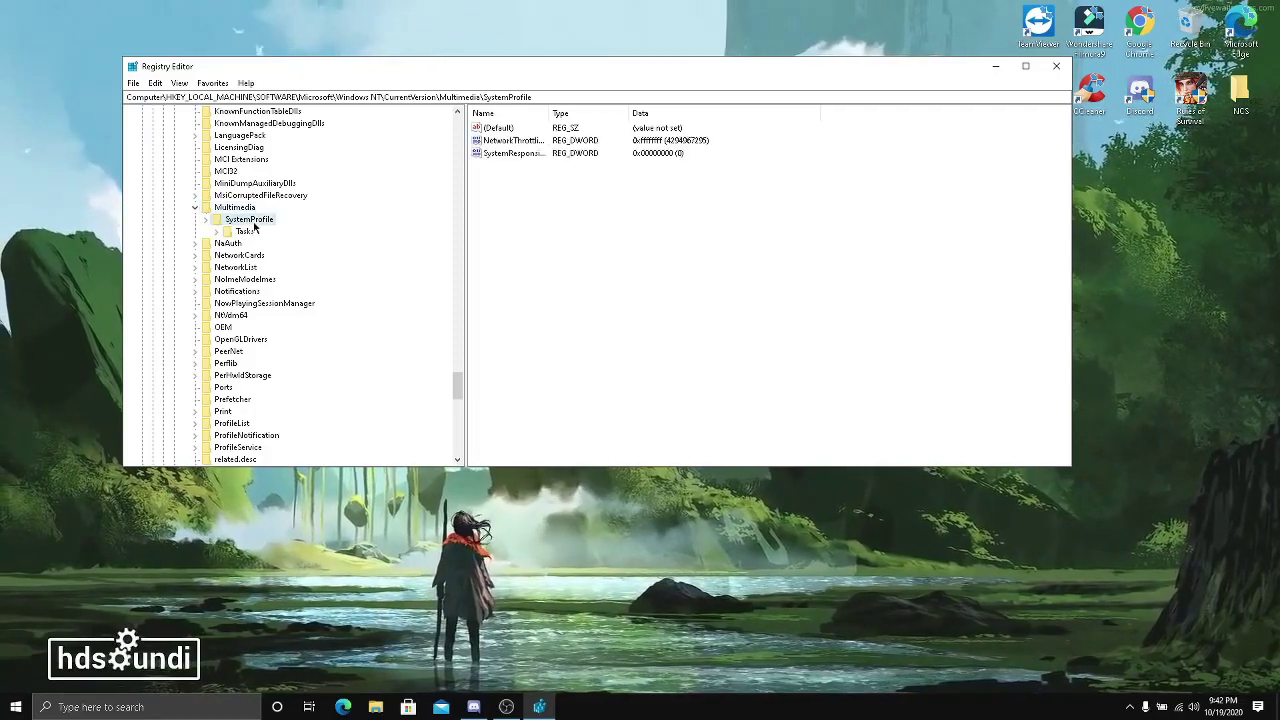
Set NetworkThrottlingIndex to hexadecimal ffffffff and make sure SystemResponsiveness is 0 in the SystemProfile key
double_click(512, 140)
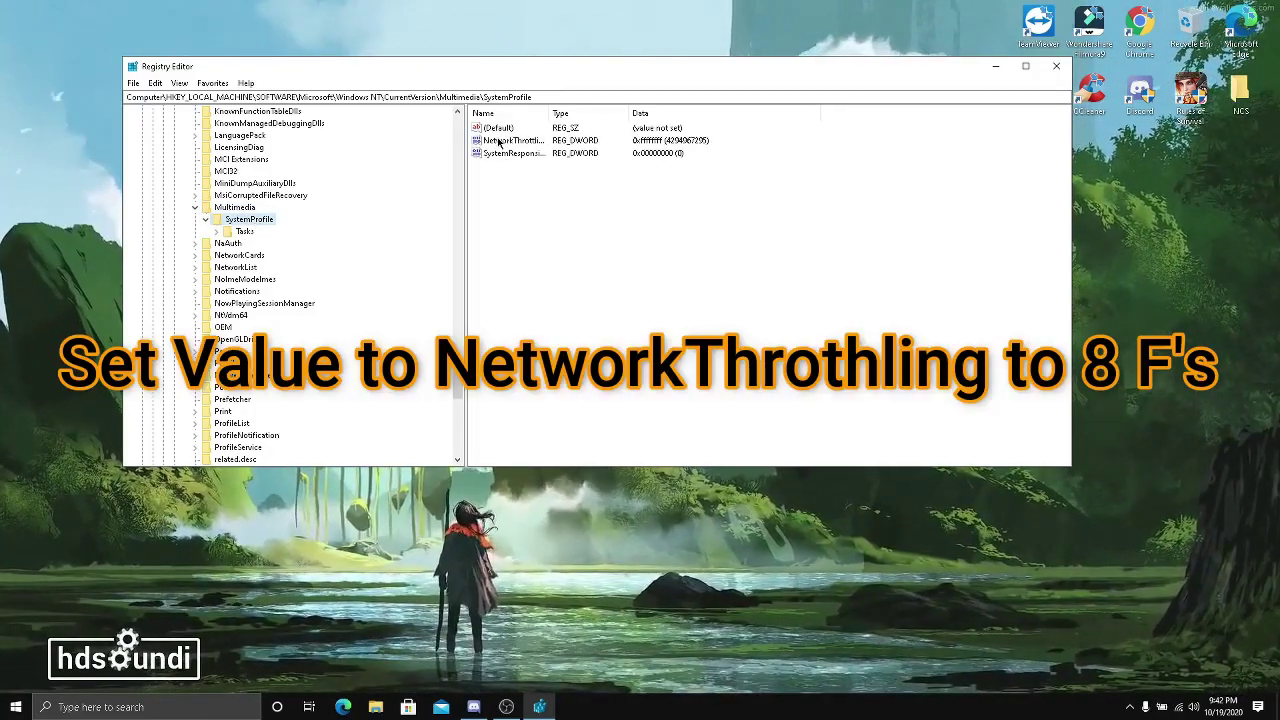
type("ffffffff")
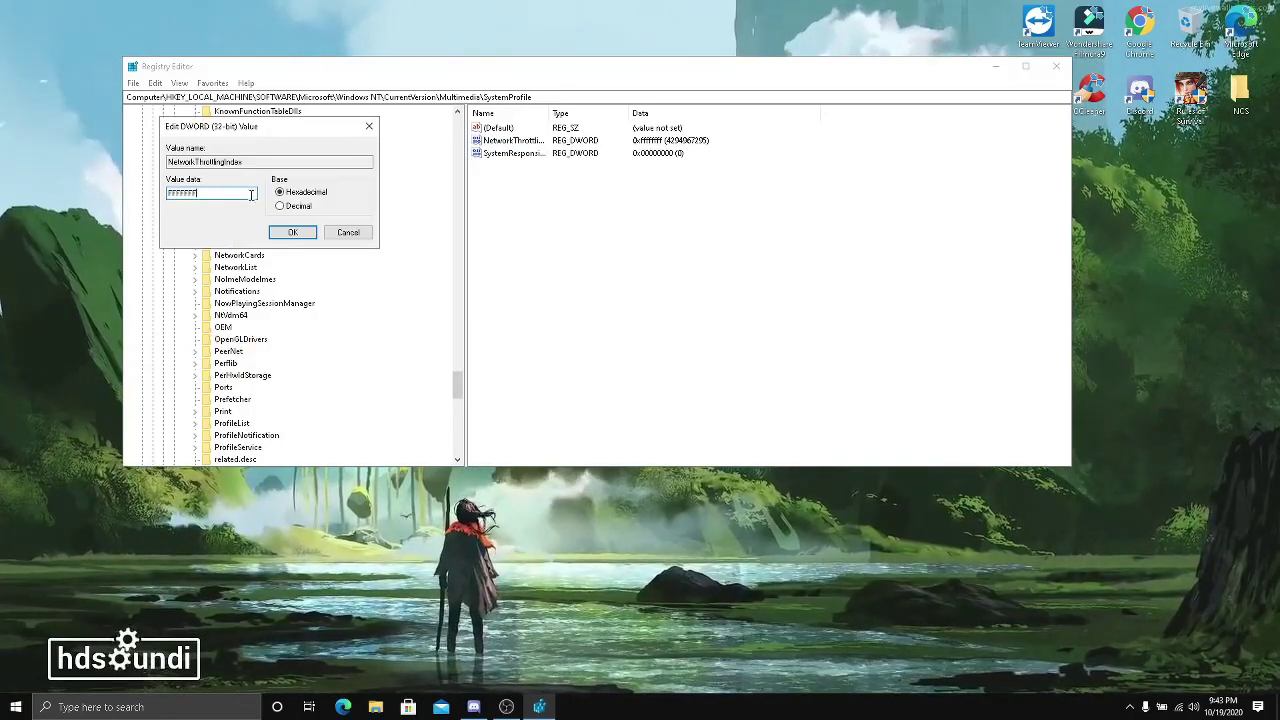
left_click(292, 233)
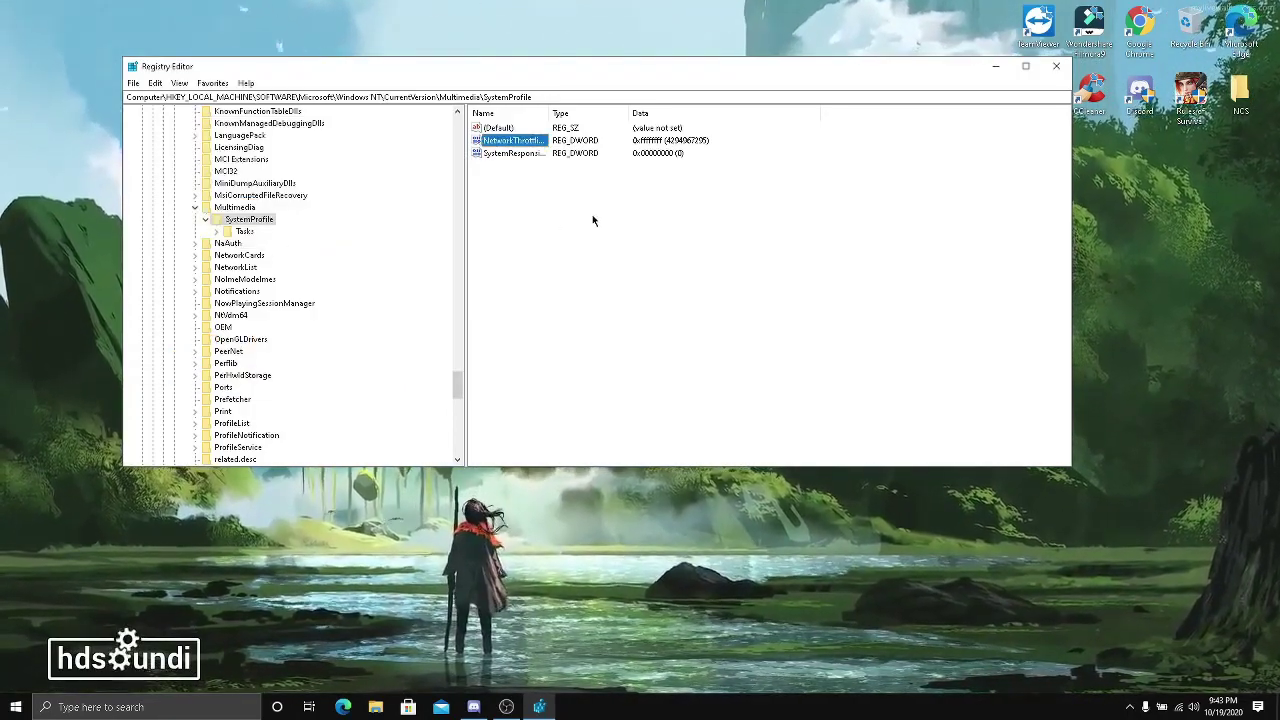
double_click(512, 154)
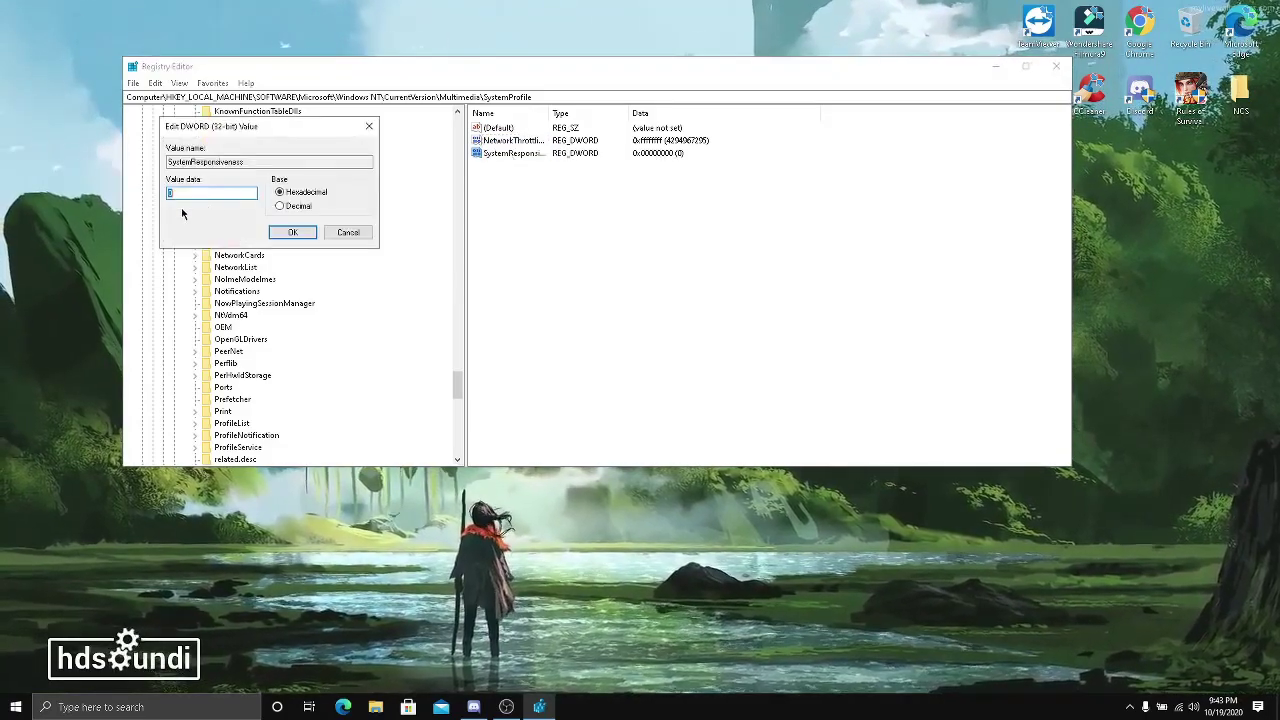
left_click(292, 233)
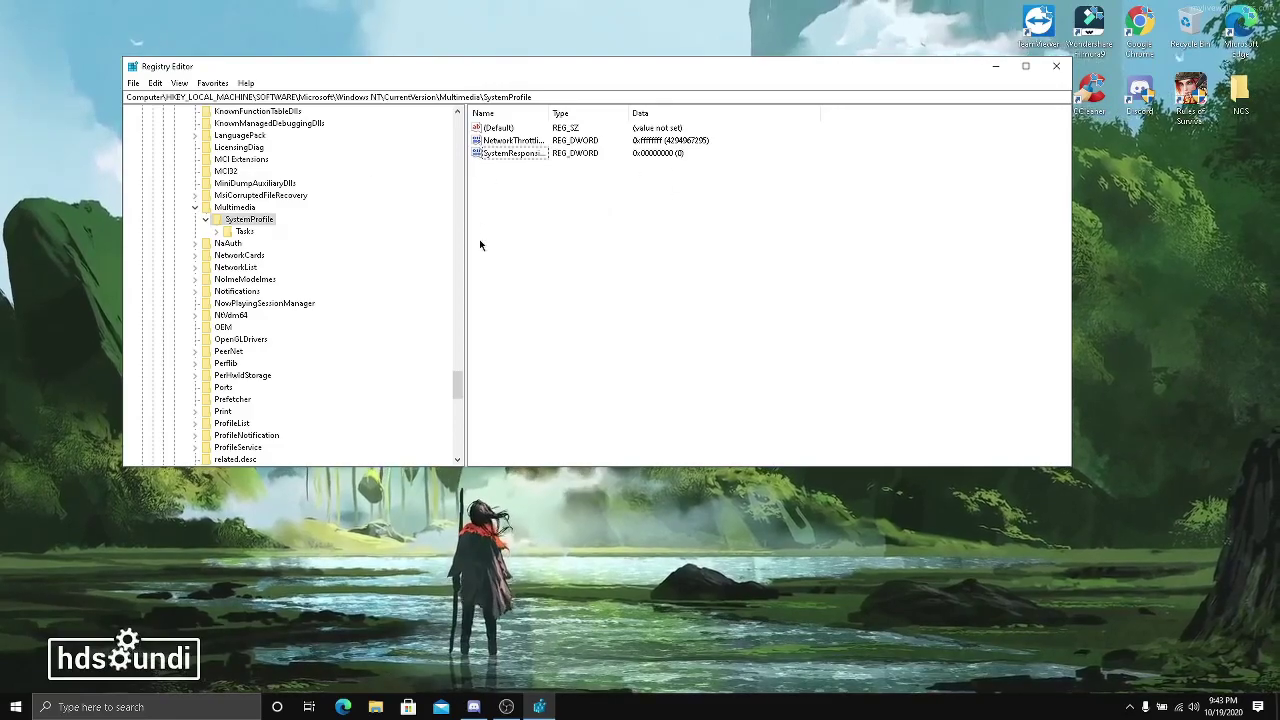
Collapse the SOFTWARE branch and open HKEY_LOCAL_MACHINE\SYSTEM\CurrentControlSet\Services
left_click_drag(460, 379, 465, 111)
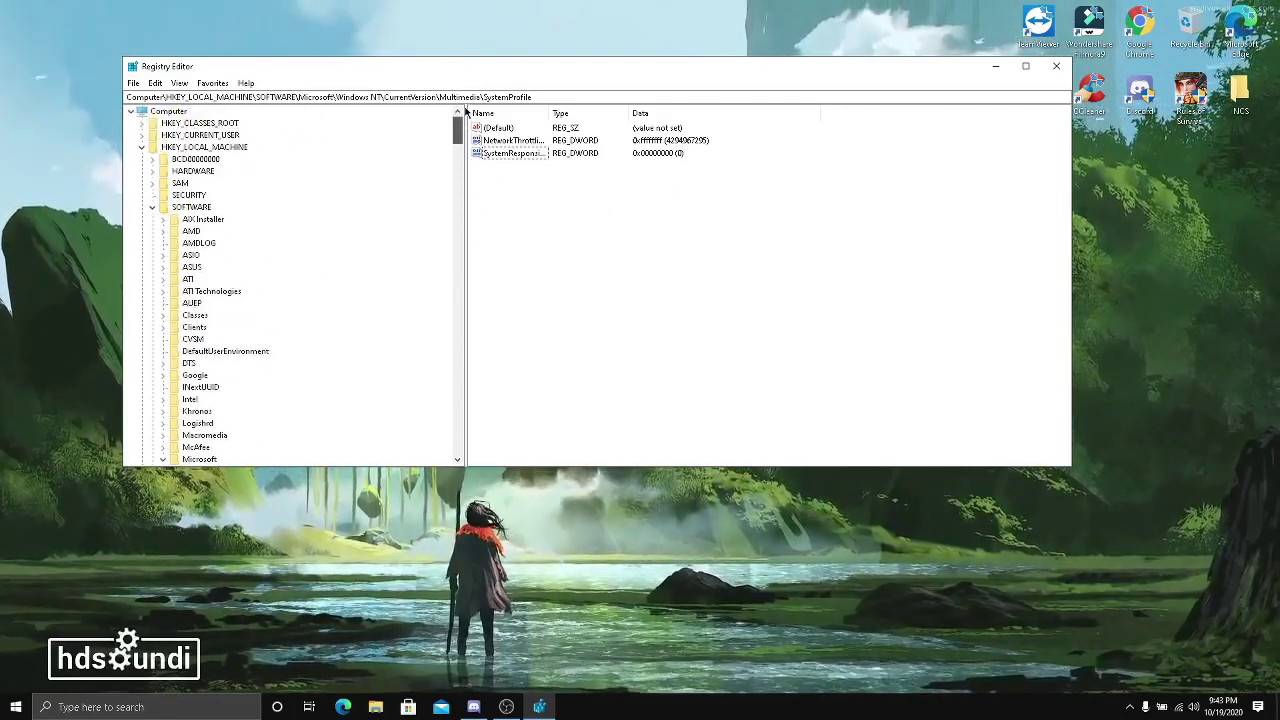
left_click(152, 207)
double_click(205, 148)
double_click(197, 151)
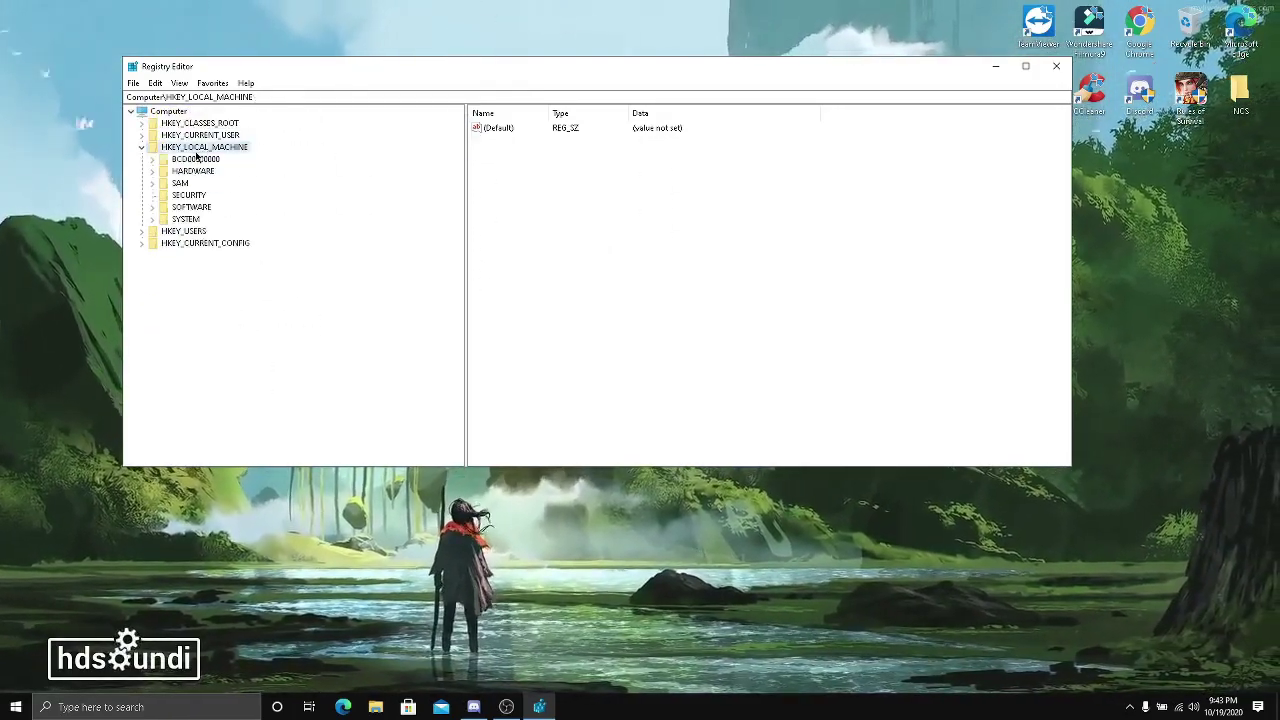
double_click(184, 220)
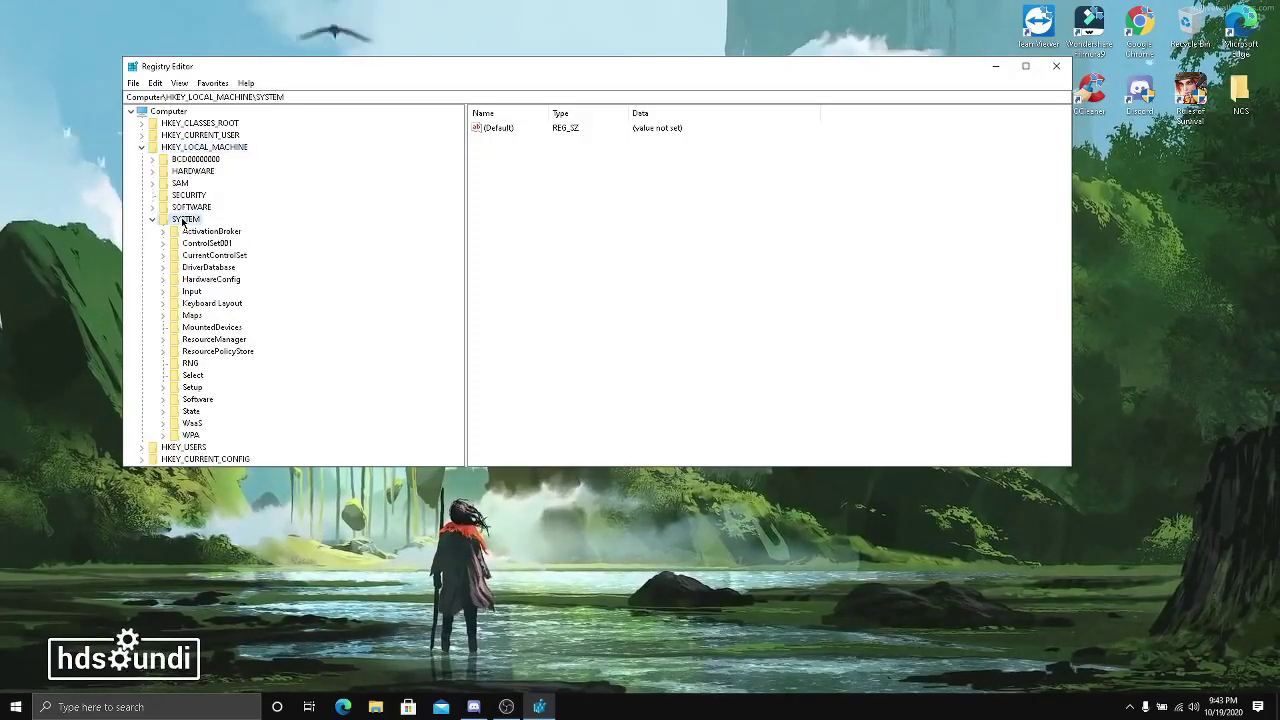
double_click(222, 256)
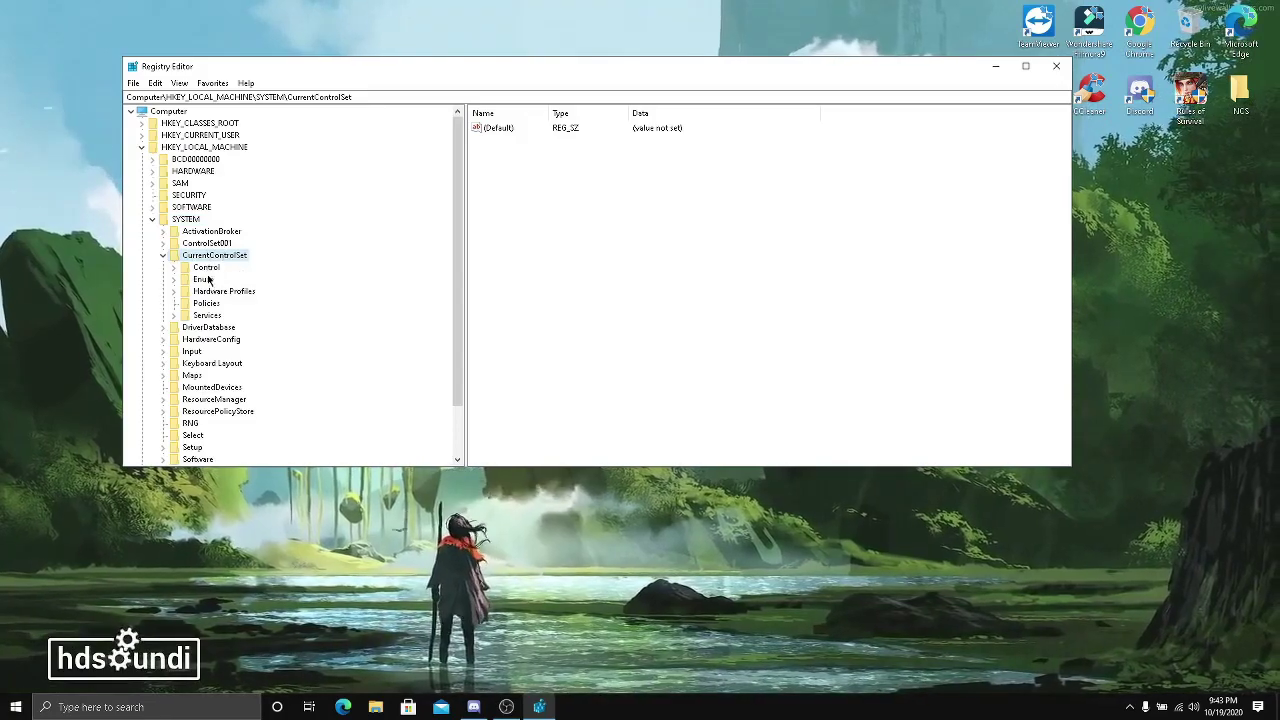
double_click(205, 316)
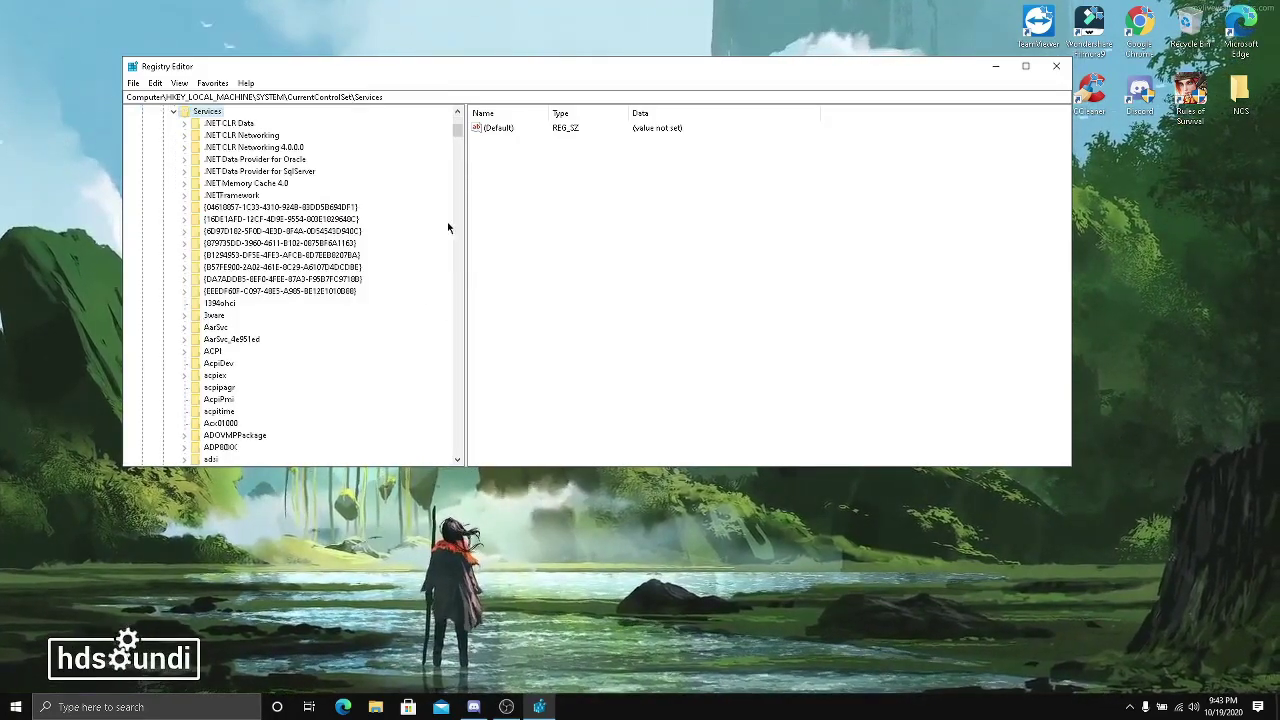
Find the Tcpip key among the services and open its Parameters\Interfaces subkey
left_click(246, 280)
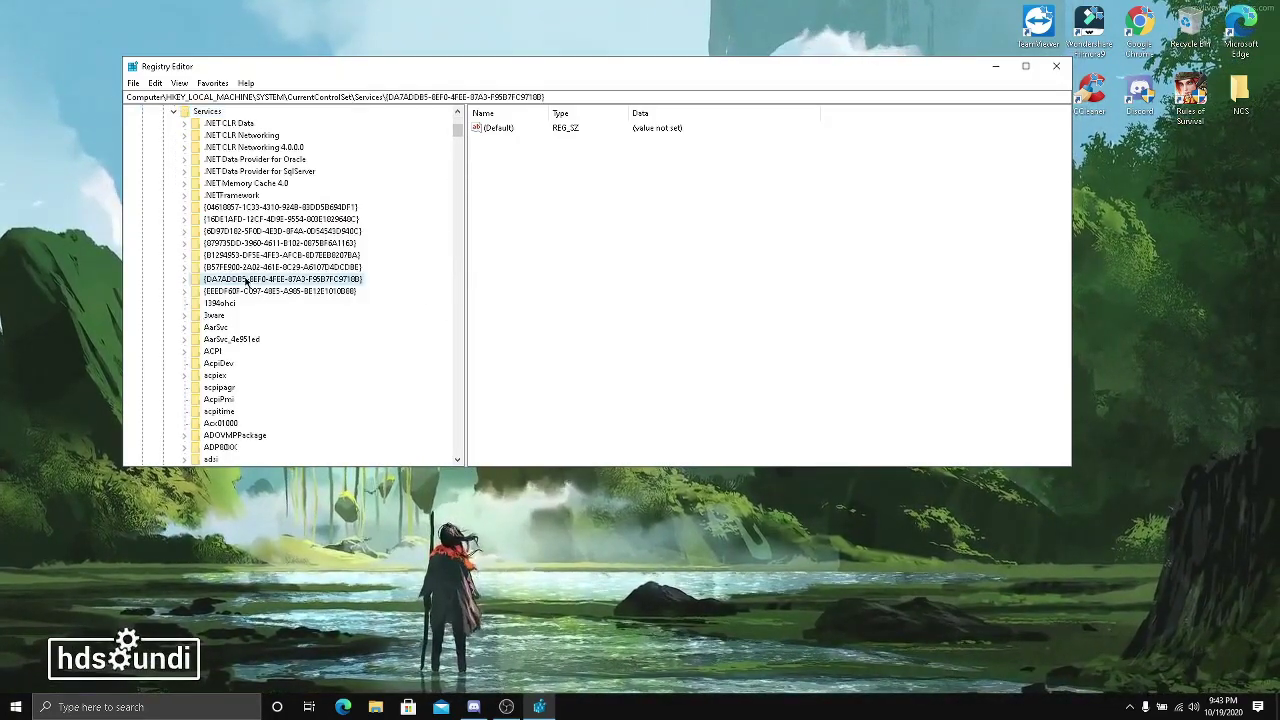
key("t")
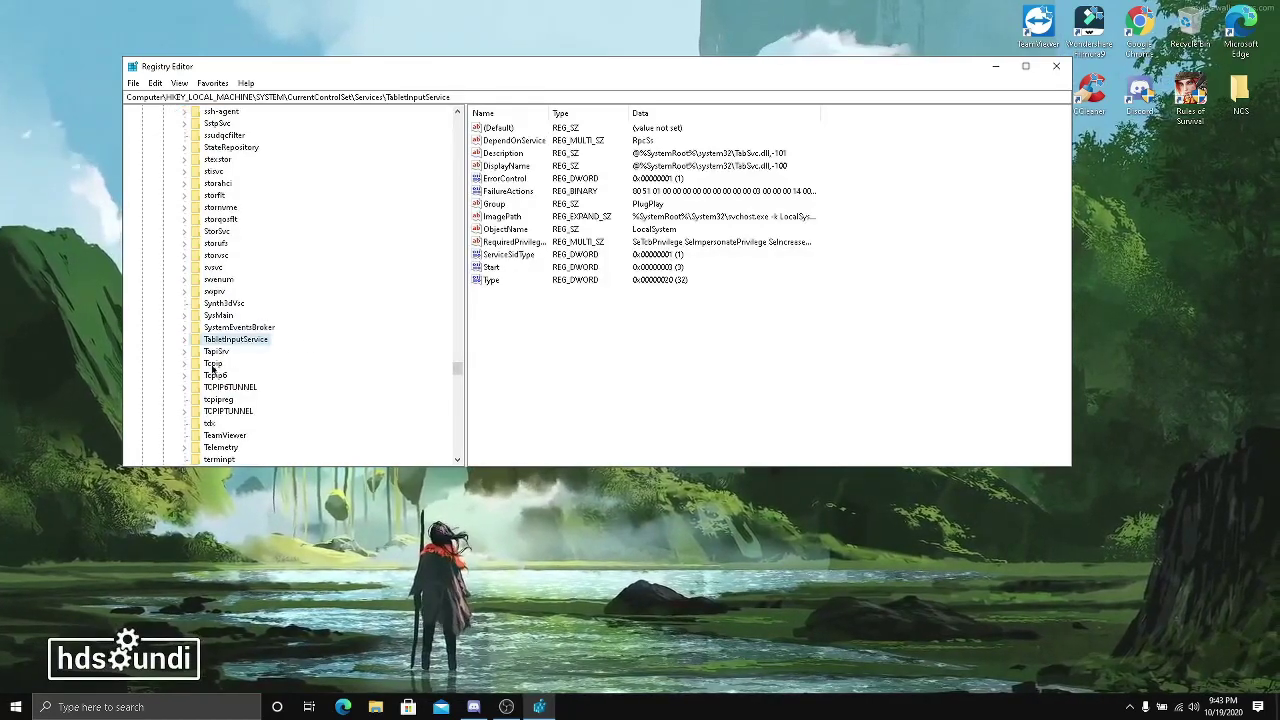
double_click(214, 364)
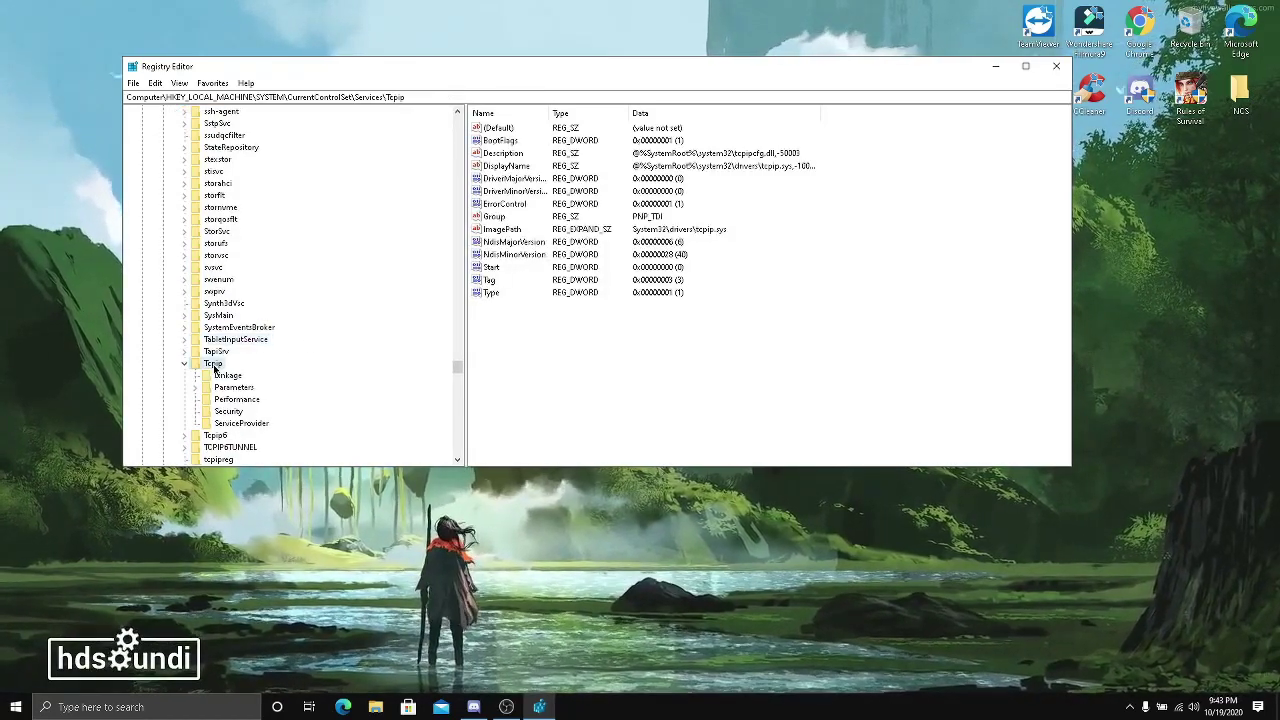
double_click(233, 388)
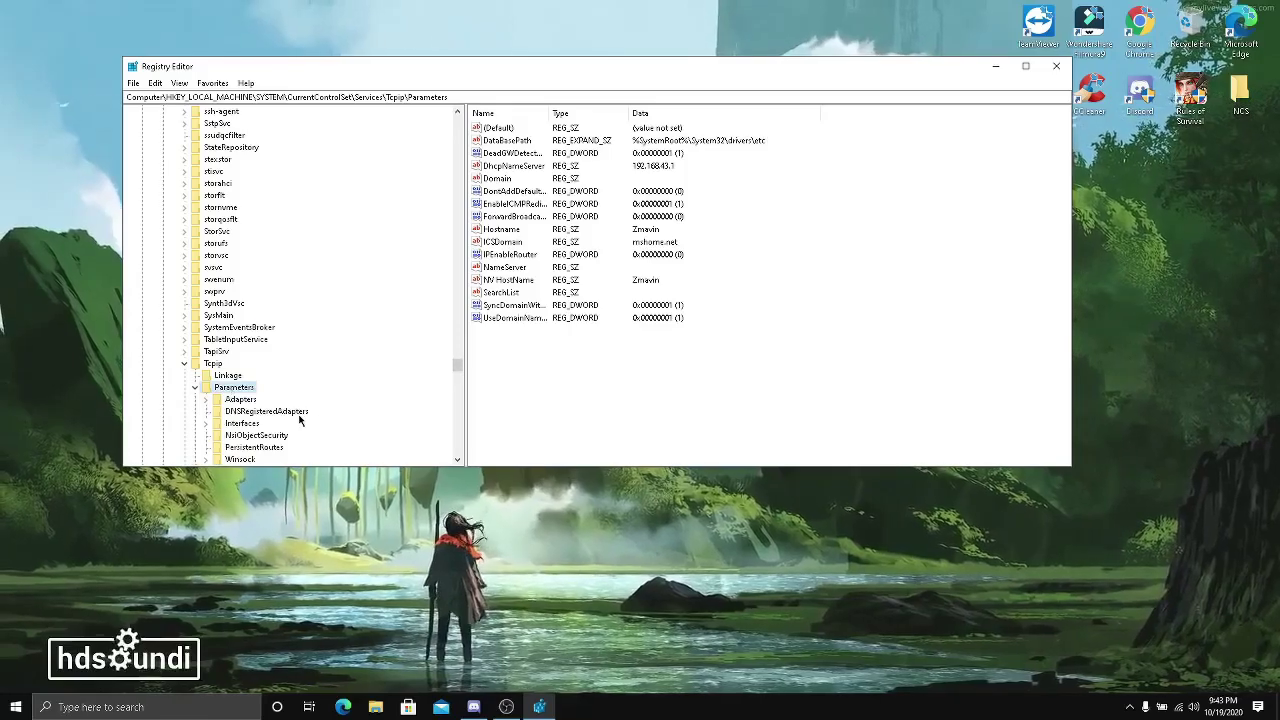
double_click(242, 363)
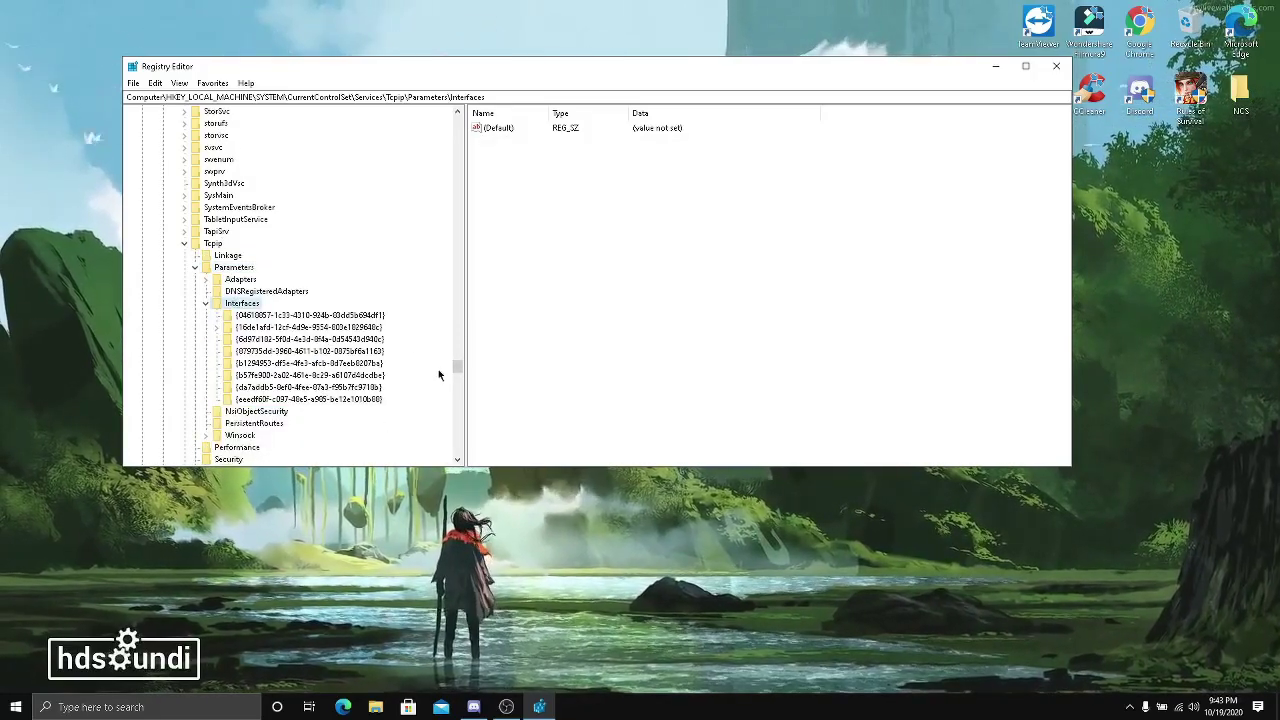
Open the second interface subkey under Tcpip\Parameters\Interfaces, the one that holds the DHCP address values
left_click(275, 317)
left_click(272, 328)
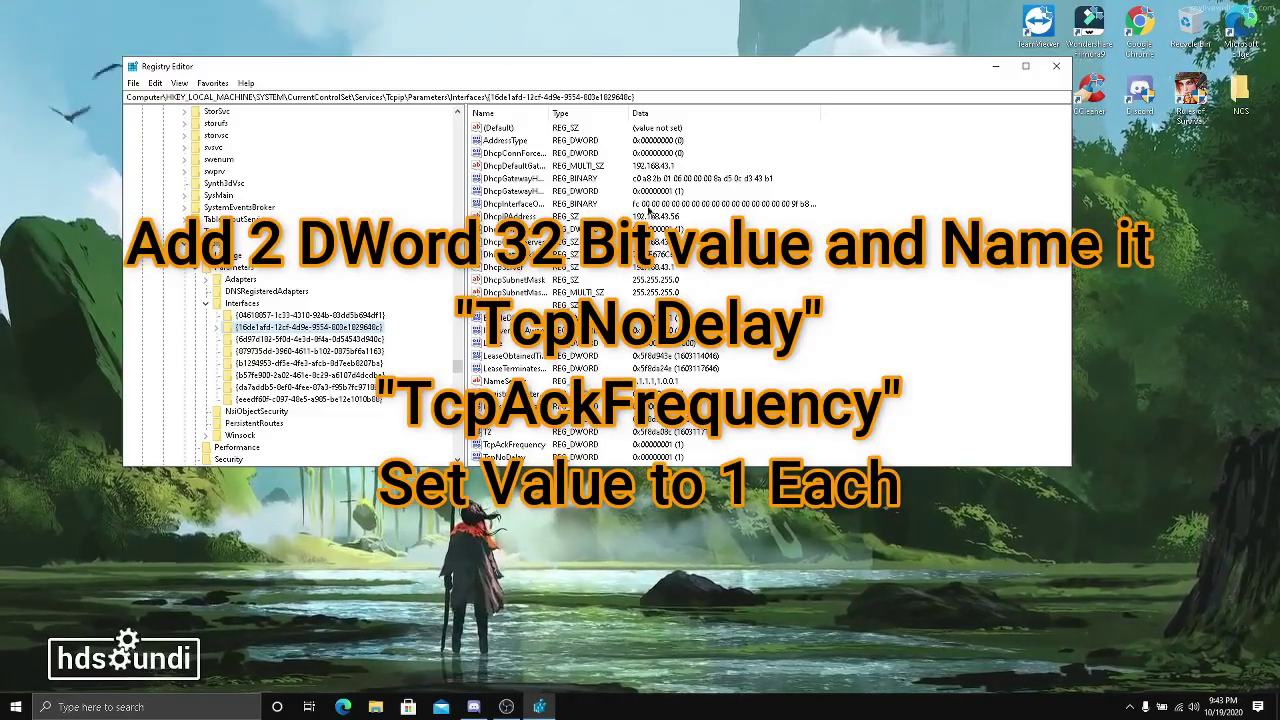
scroll(290, 290, "down", 2)
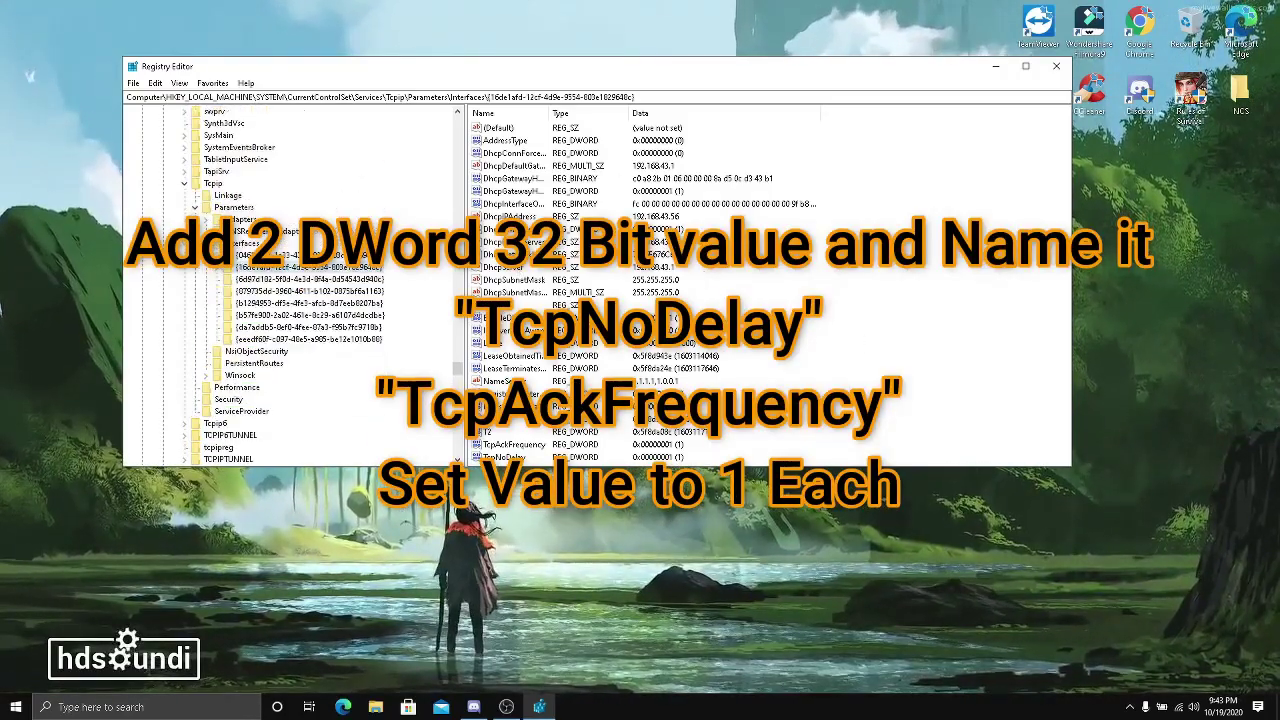
mouse_move(900, 348)
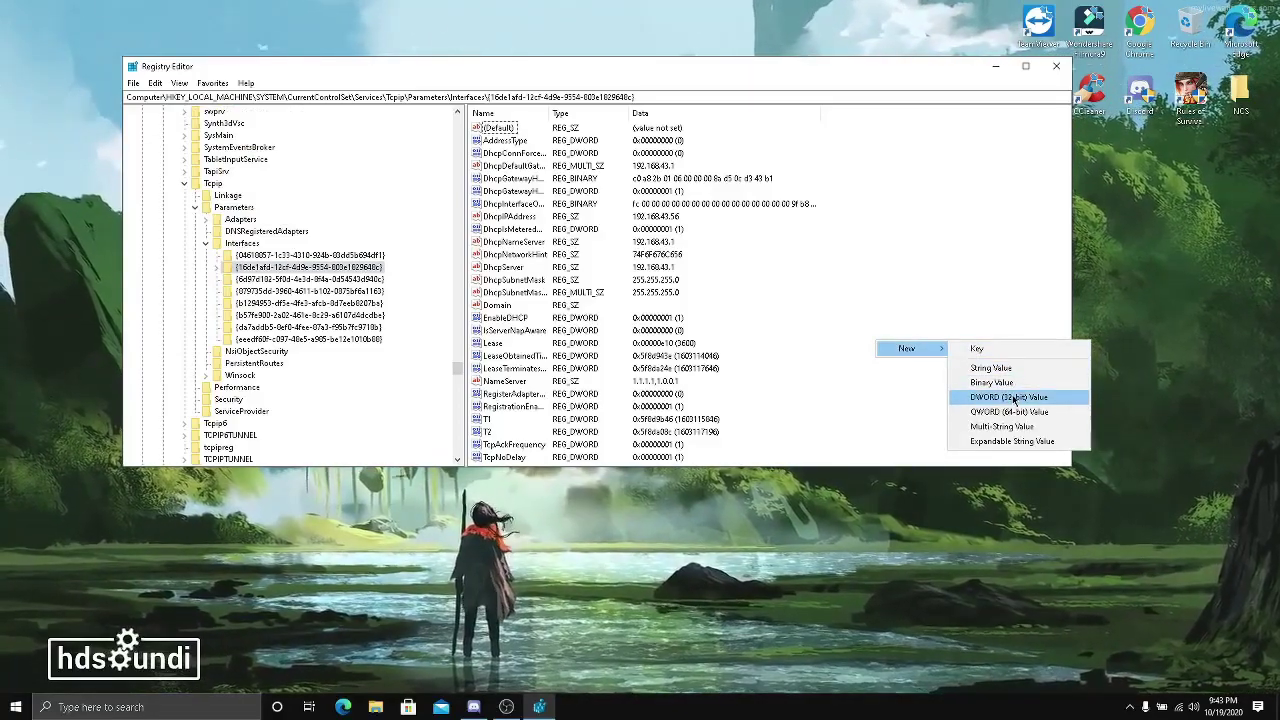
left_click(863, 406)
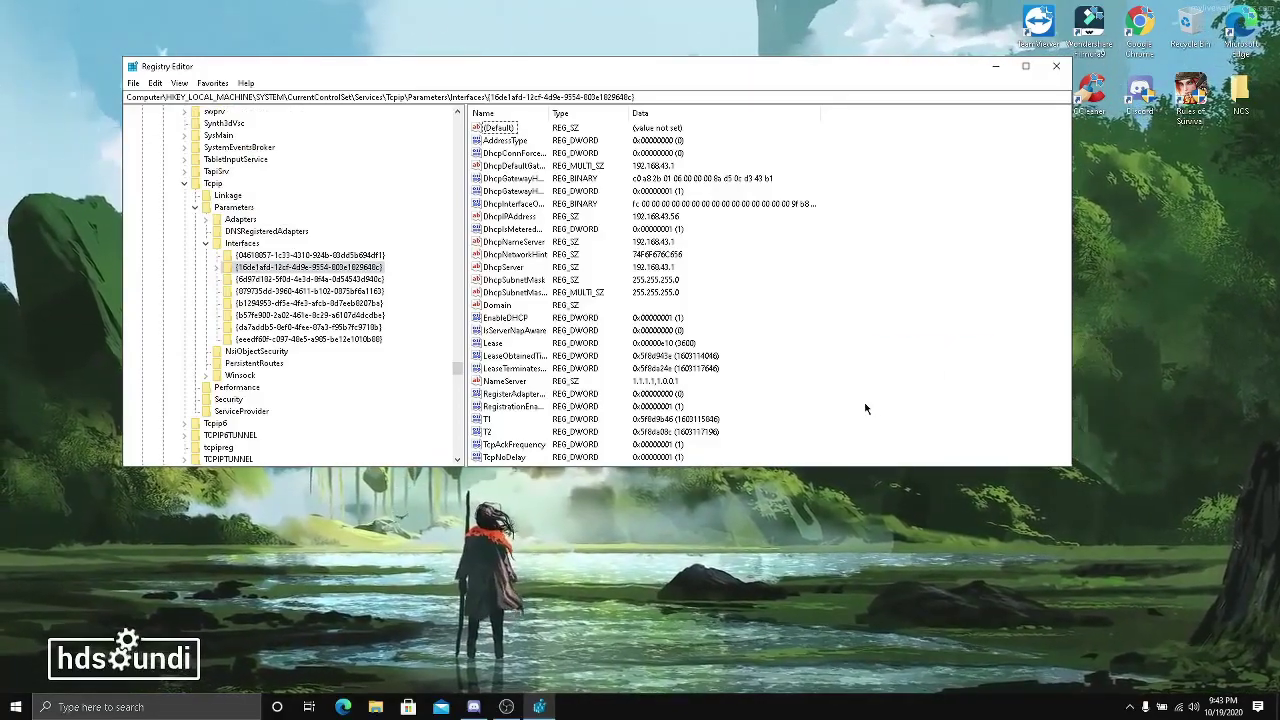
right_click(826, 302)
mouse_move(870, 307)
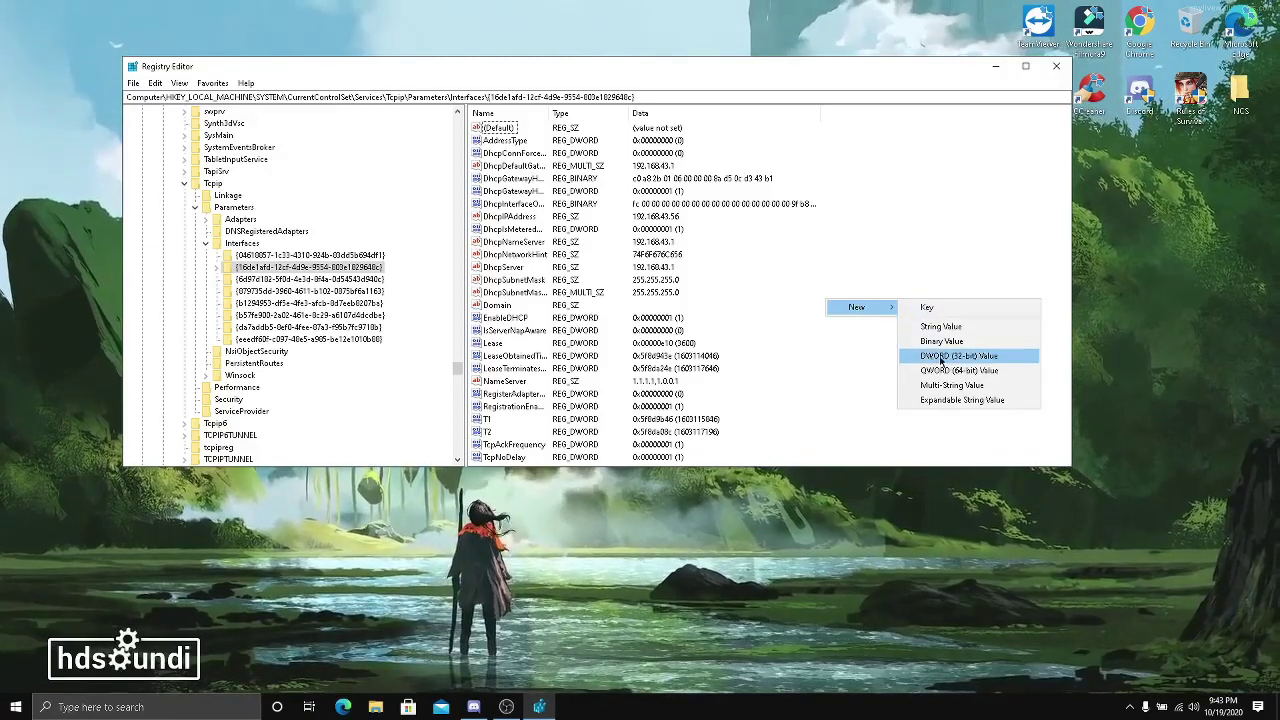
left_click(865, 374)
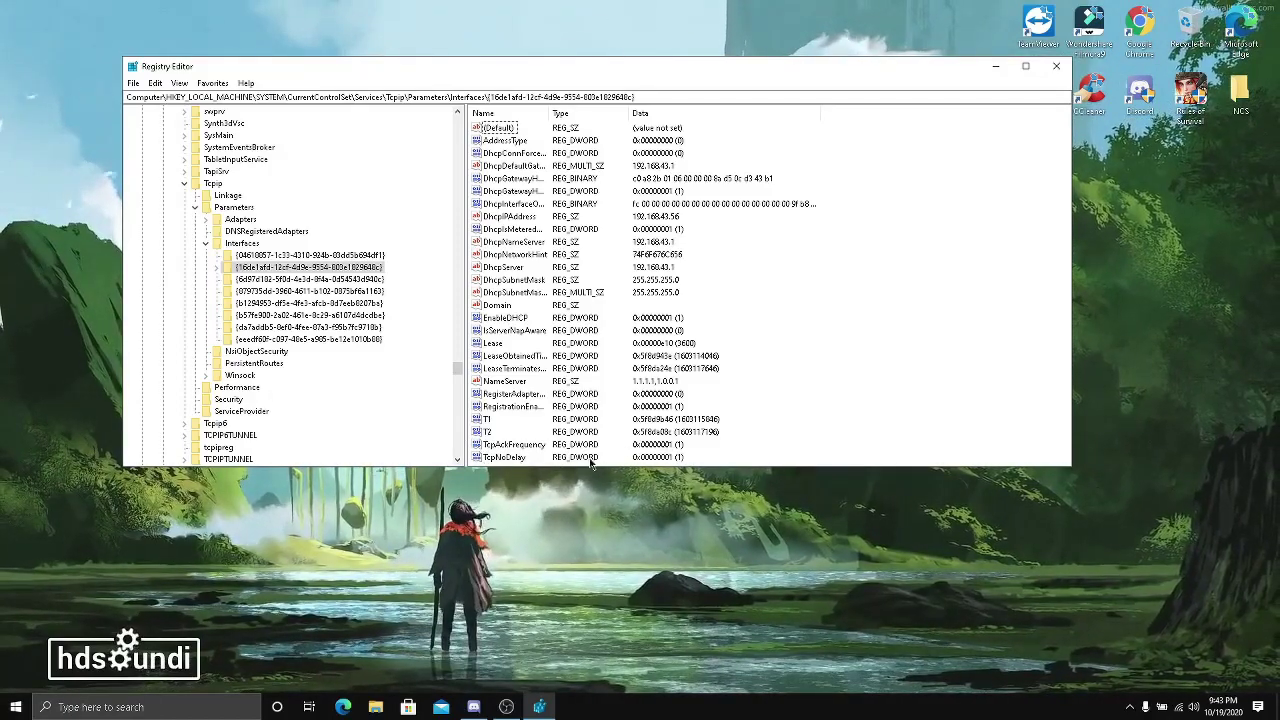
Check that the TcpNoDelay and TcpAckFrequency values of this interface are each set to 1
double_click(512, 457)
left_click(292, 232)
double_click(512, 444)
left_click(292, 232)
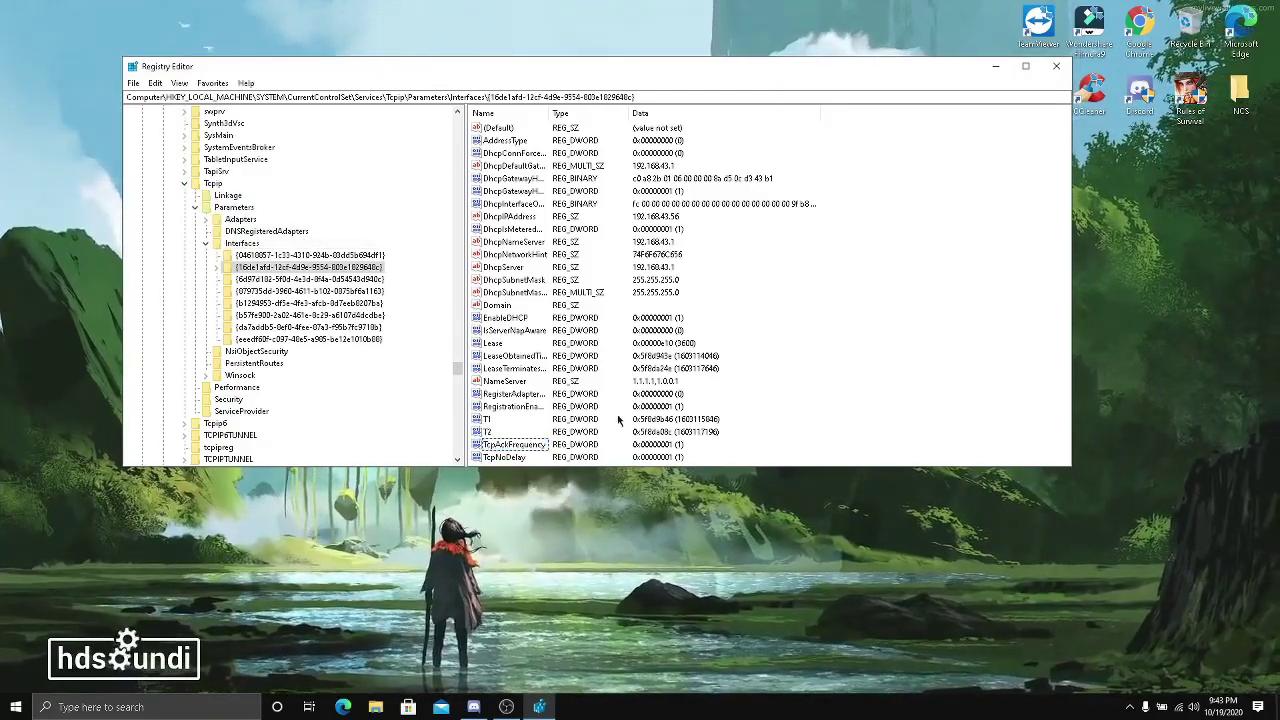
Collapse the Tcpip, Services, SYSTEM and HKEY_LOCAL_MACHINE branches and close the Registry Editor
left_click(205, 243)
left_click(195, 207)
left_click(183, 184)
left_click_drag(457, 375, 452, 120)
left_click(173, 315)
left_click(162, 255)
left_click(152, 219)
double_click(205, 147)
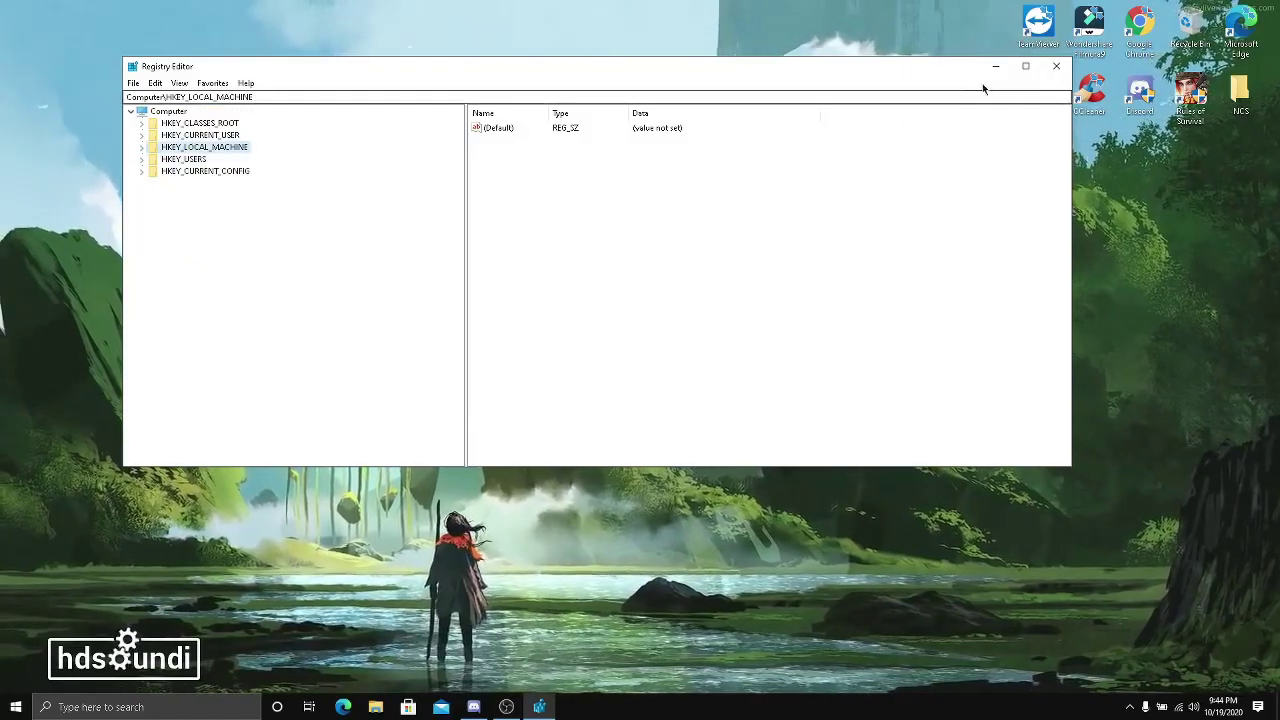
left_click(1056, 66)
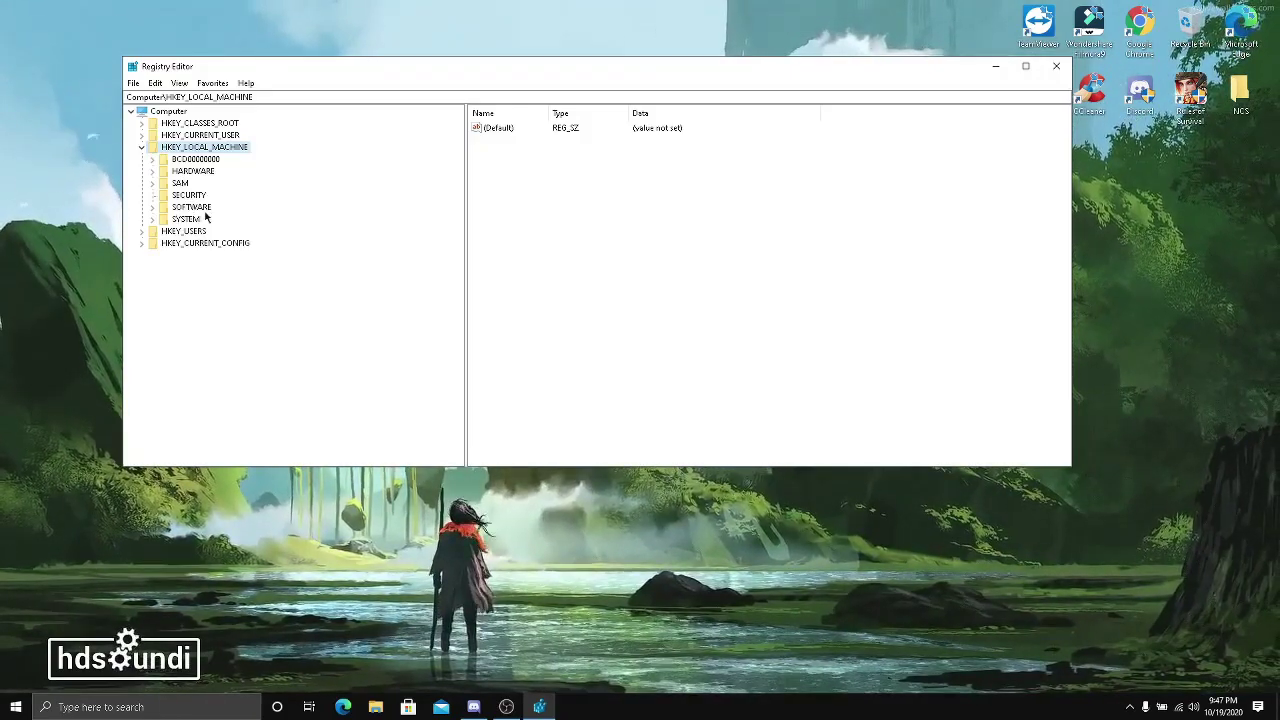
Open the registry key HKEY_LOCAL_MACHINE\SYSTEM\ControlSet001\Control\Video
double_click(177, 221)
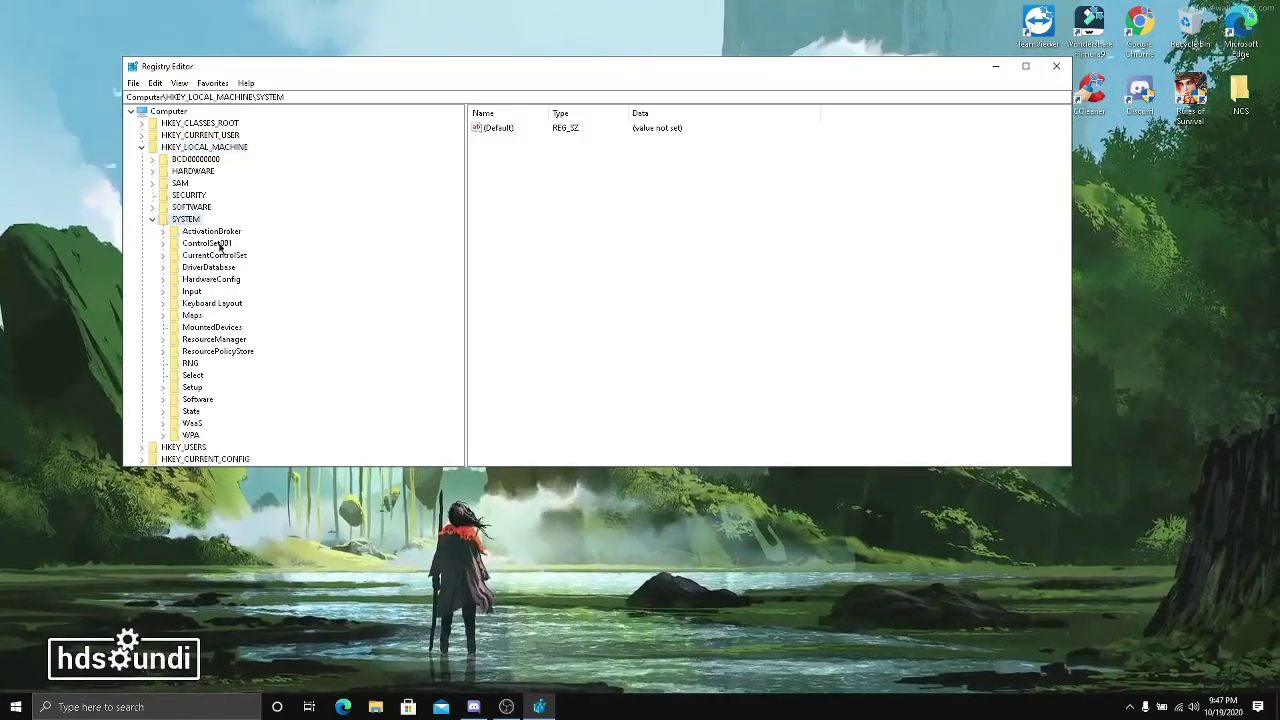
double_click(201, 245)
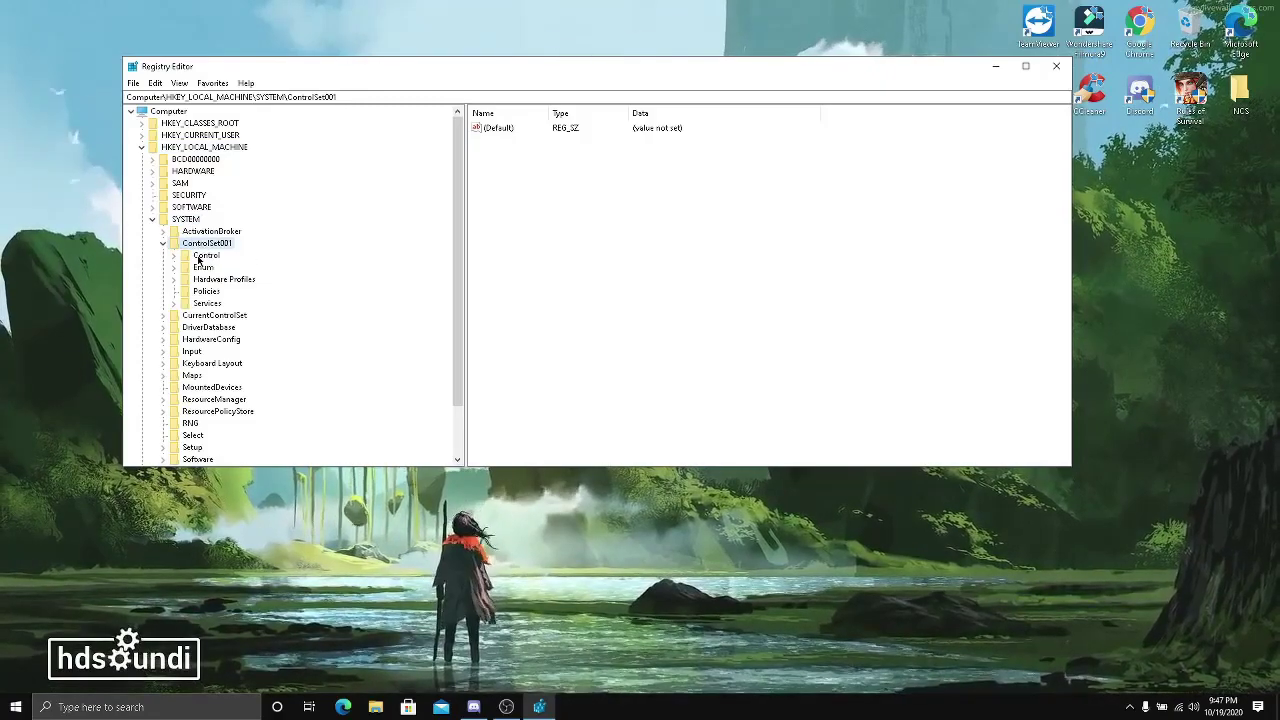
double_click(200, 256)
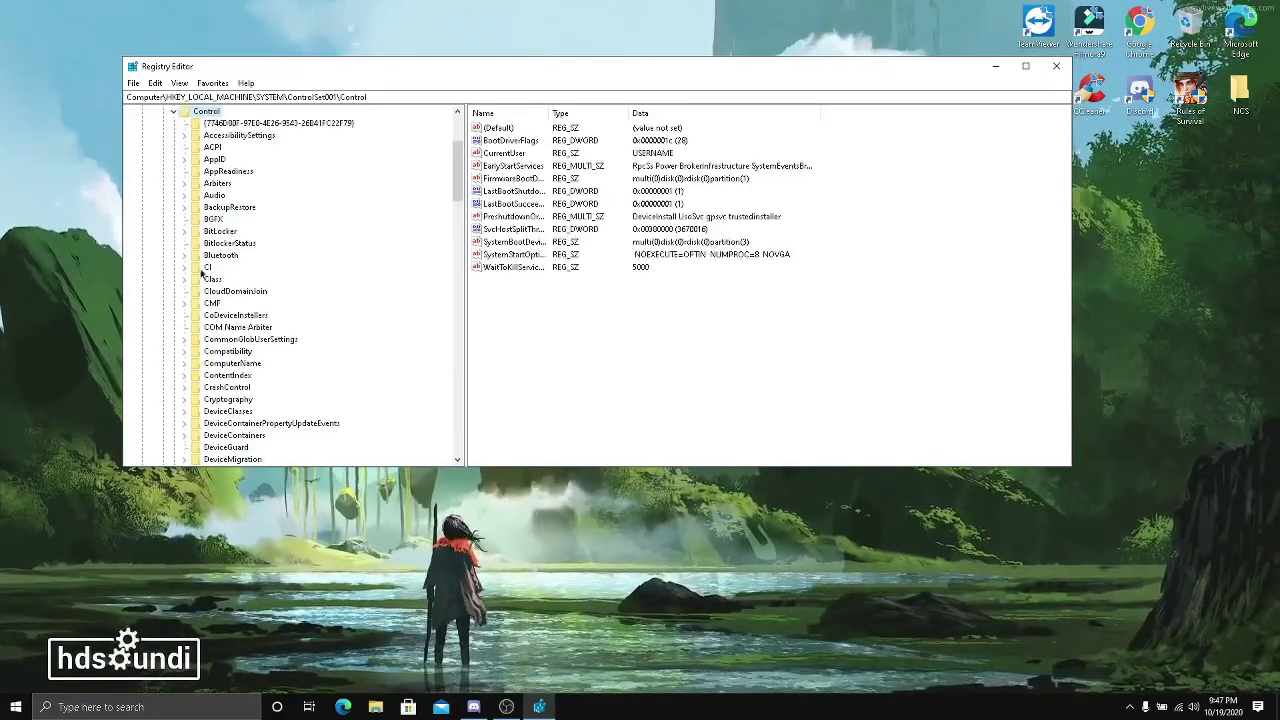
left_click_drag(457, 196, 449, 402)
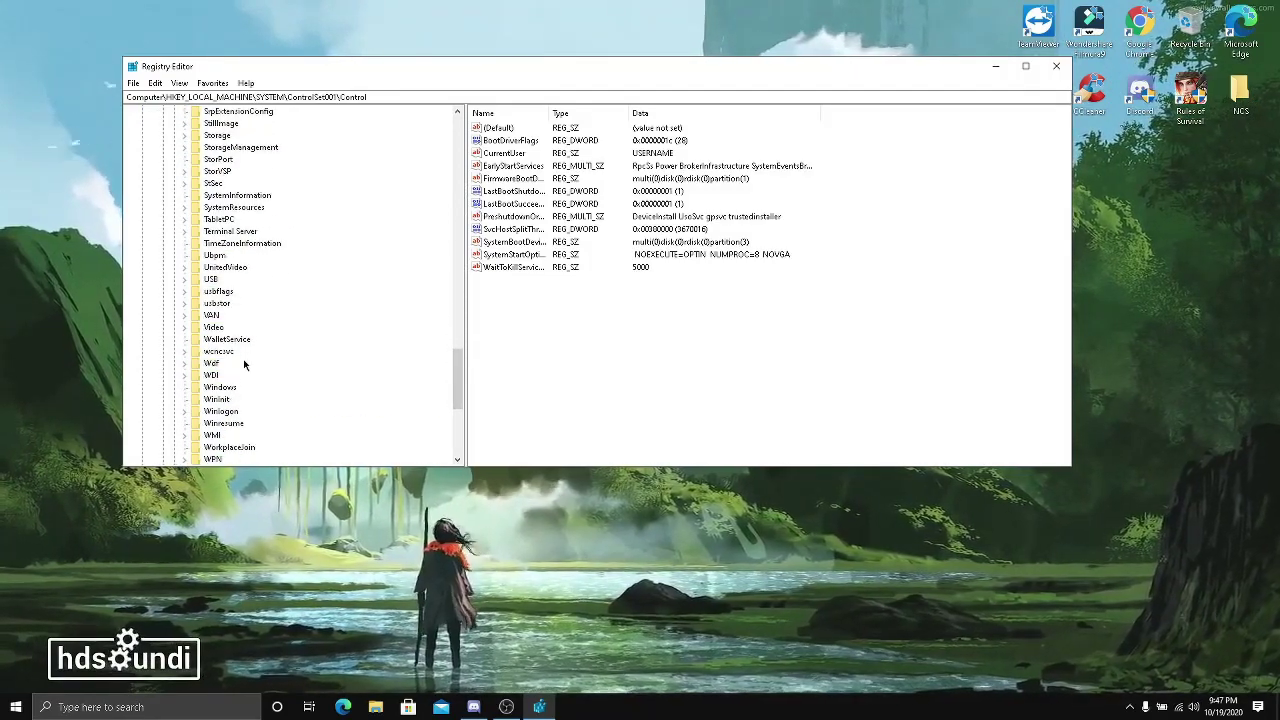
double_click(208, 328)
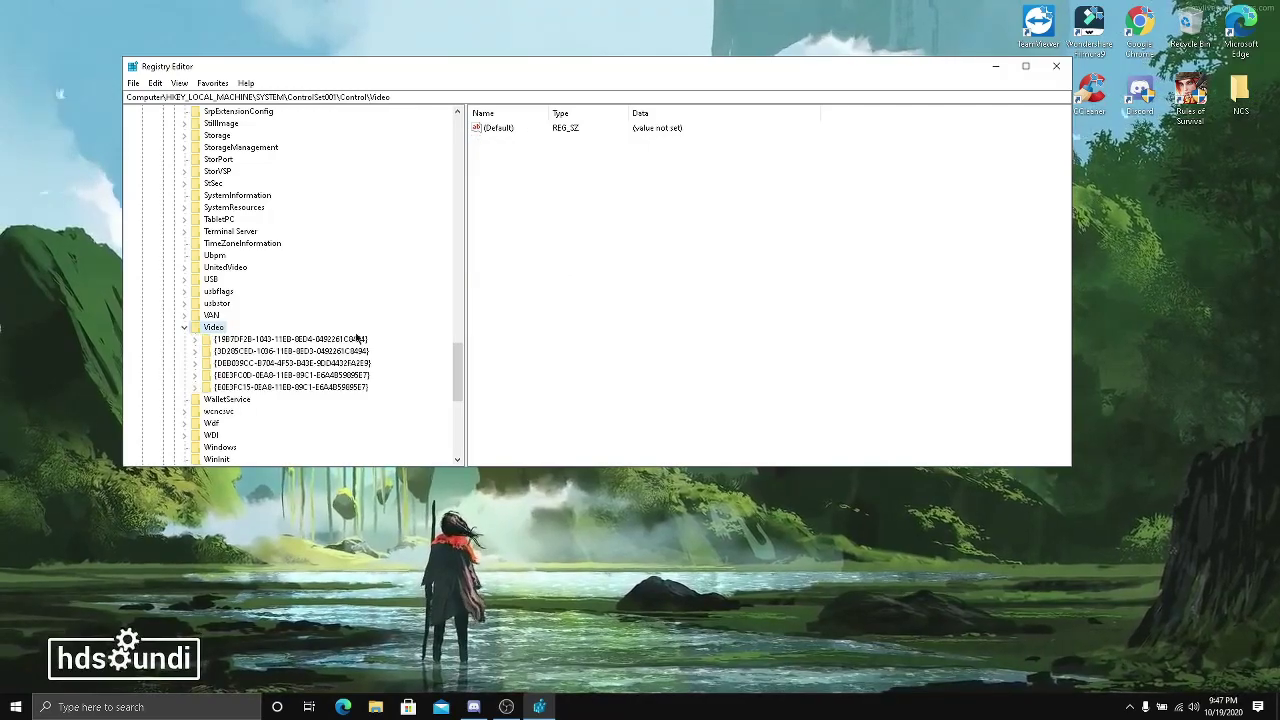
Open the 0000\UMD subkey of the first display adapter key under Video
double_click(278, 340)
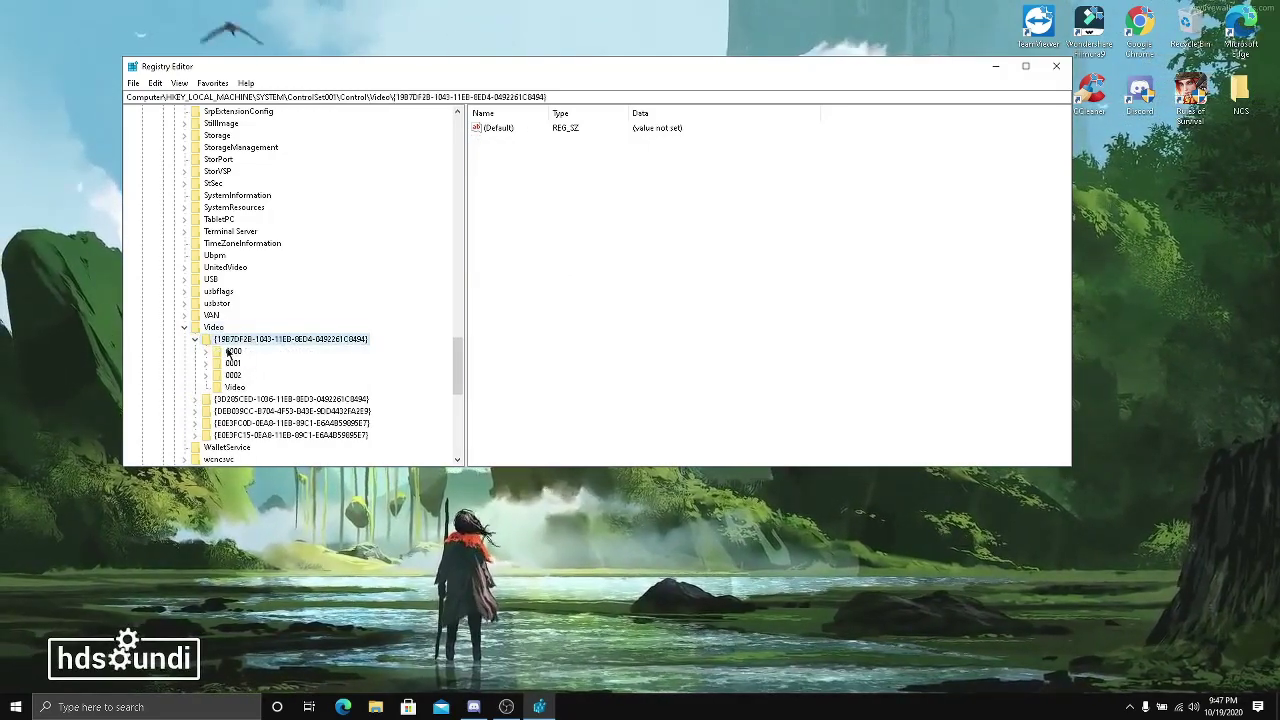
double_click(231, 351)
scroll(450, 359, "down", 4)
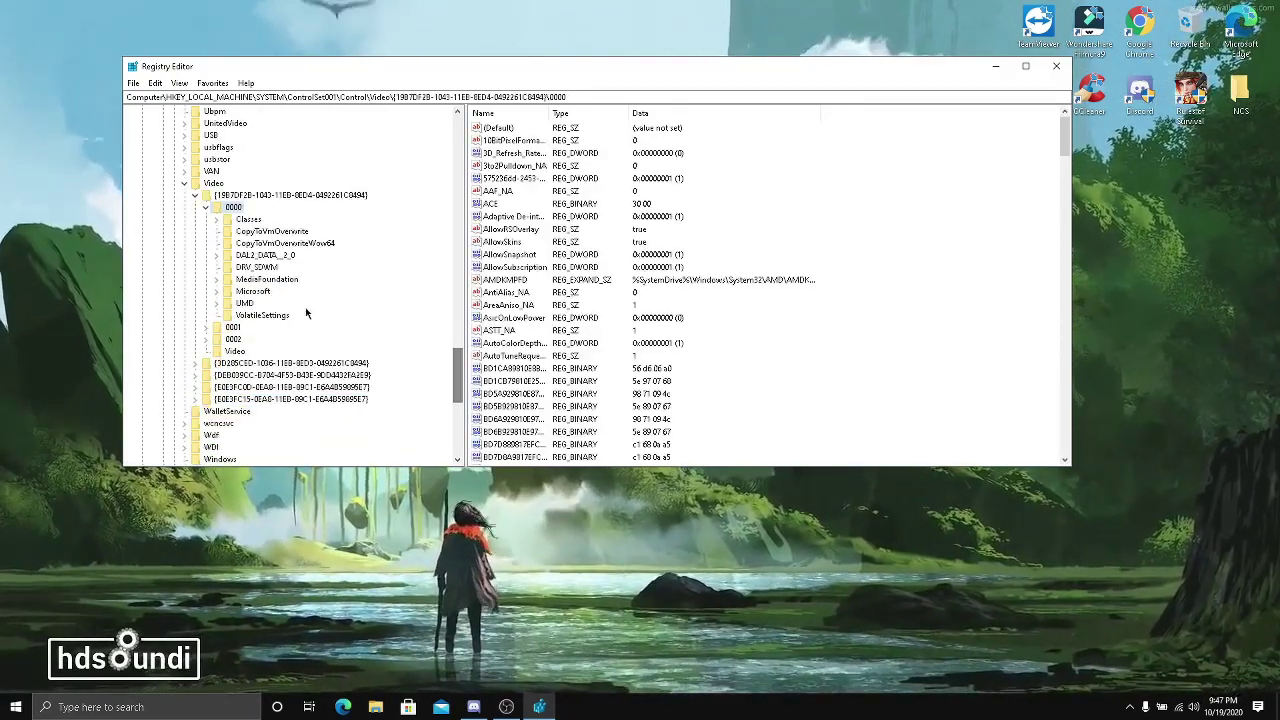
left_click(246, 304)
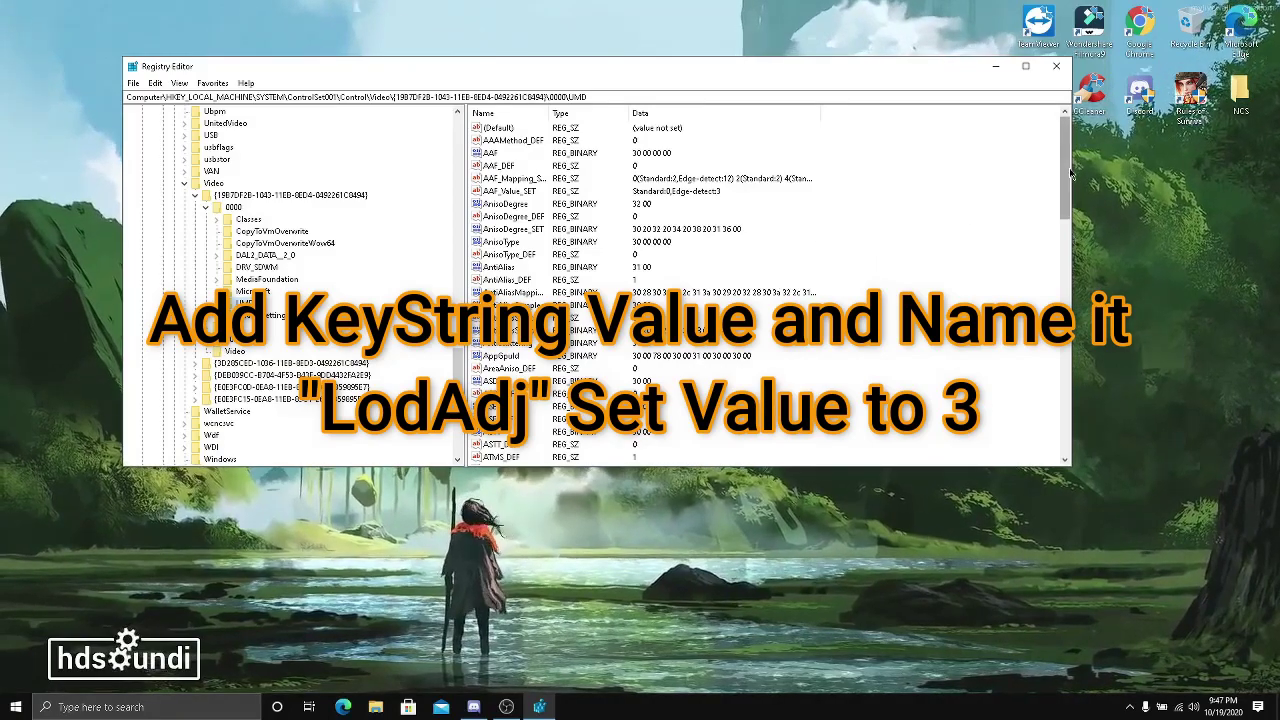
Set the LodAdj string value in the UMD key to 3 and close the Registry Editor
left_click(519, 281)
key("l")
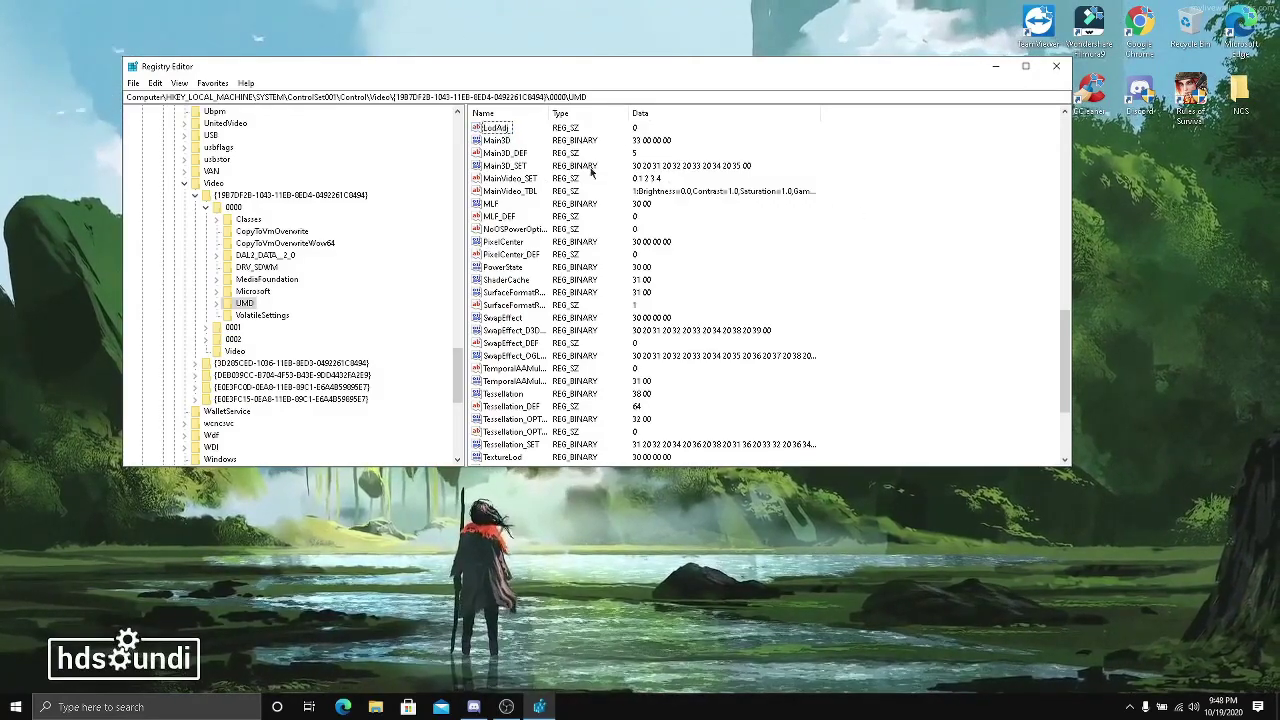
right_click(872, 150)
mouse_move(910, 158)
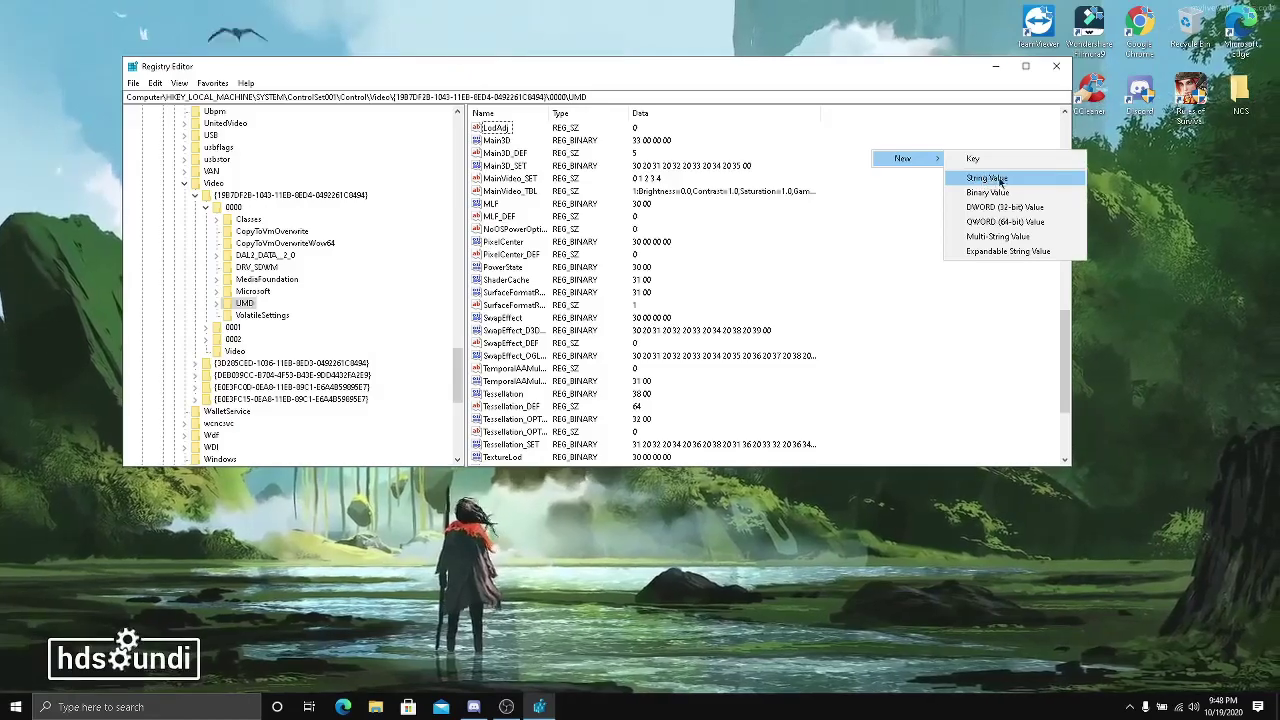
double_click(496, 128)
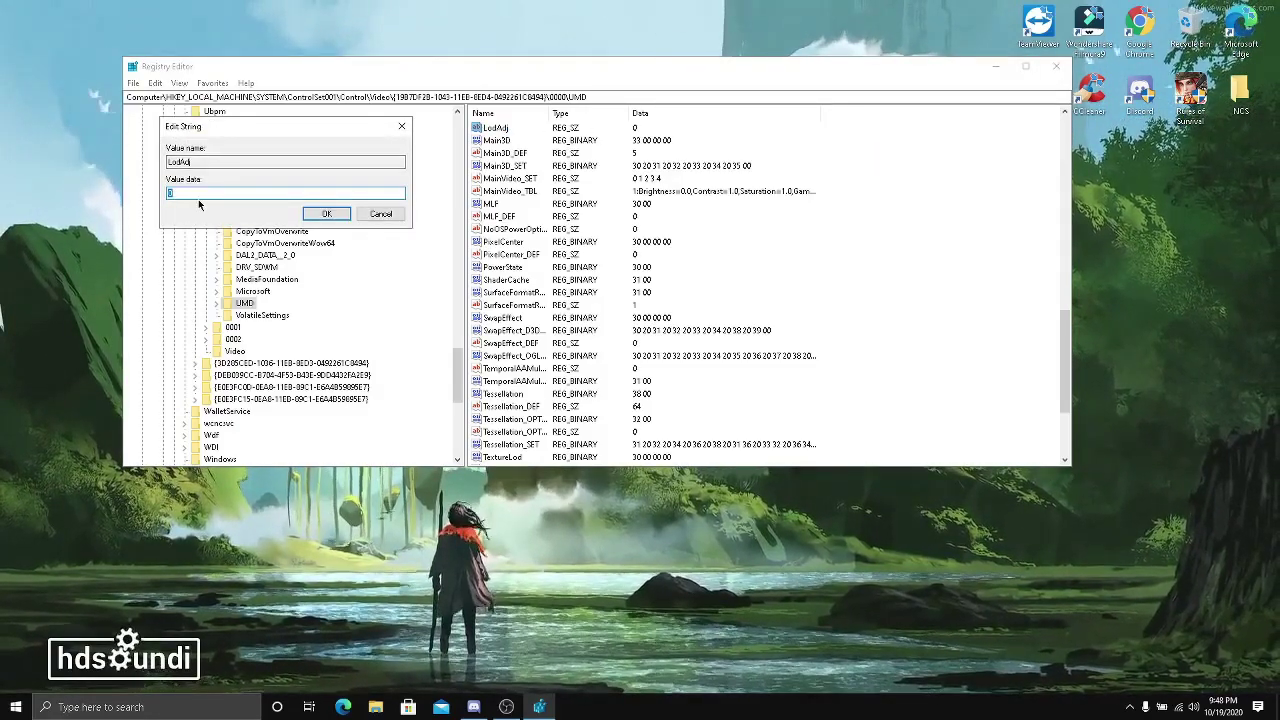
type("3")
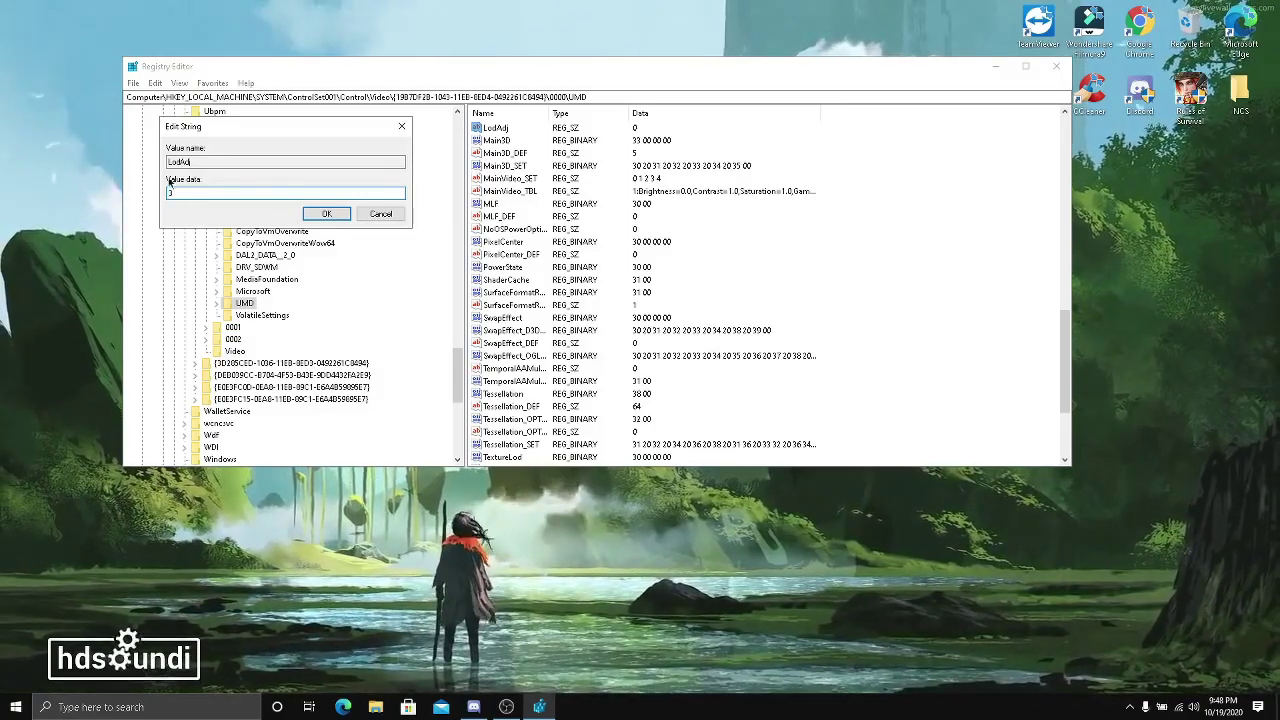
left_click(326, 213)
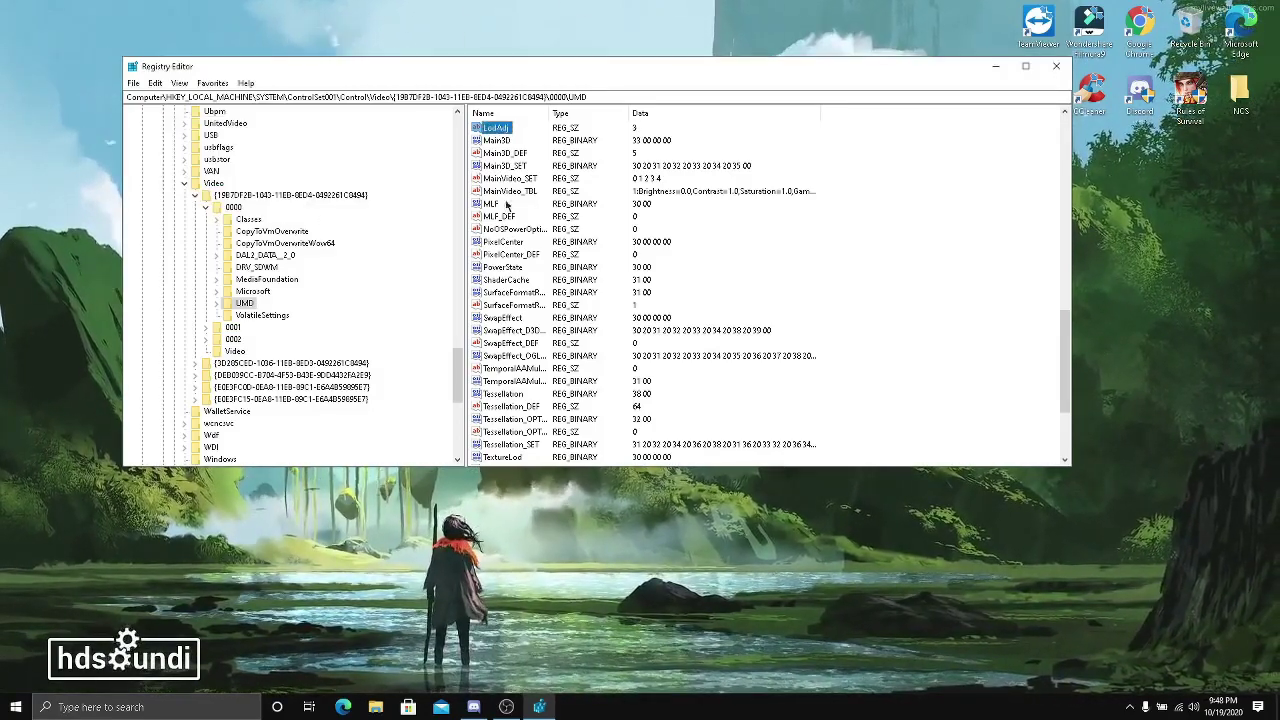
left_click(1056, 66)
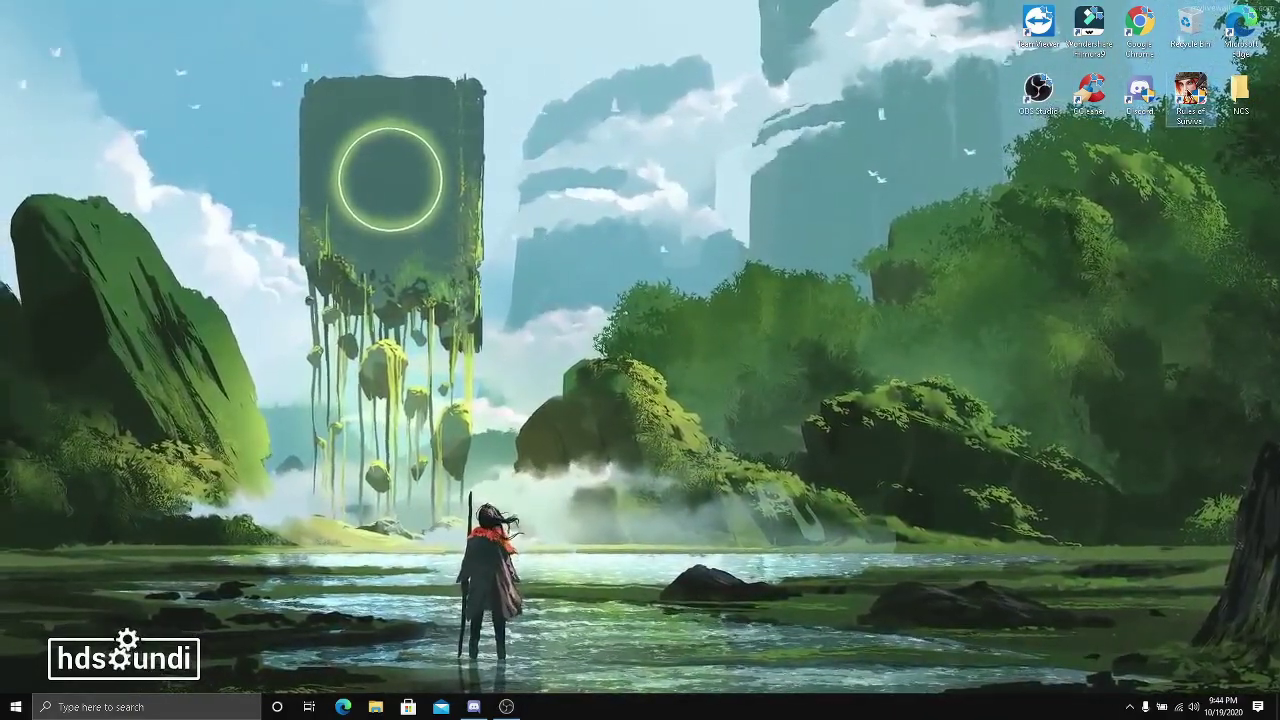
Open the Rules of Survival shortcut's compatibility properties and set its compatibility mode to Windows 7
right_click(1190, 90)
left_click(1087, 386)
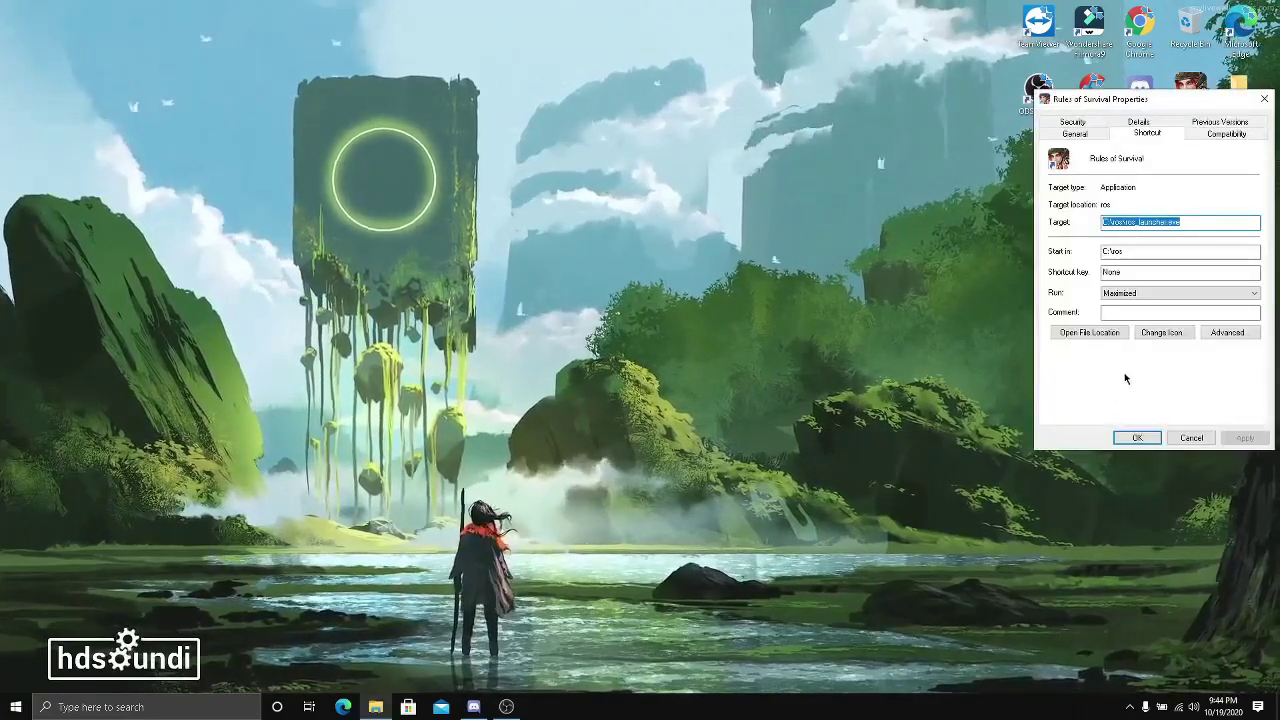
left_click(1230, 134)
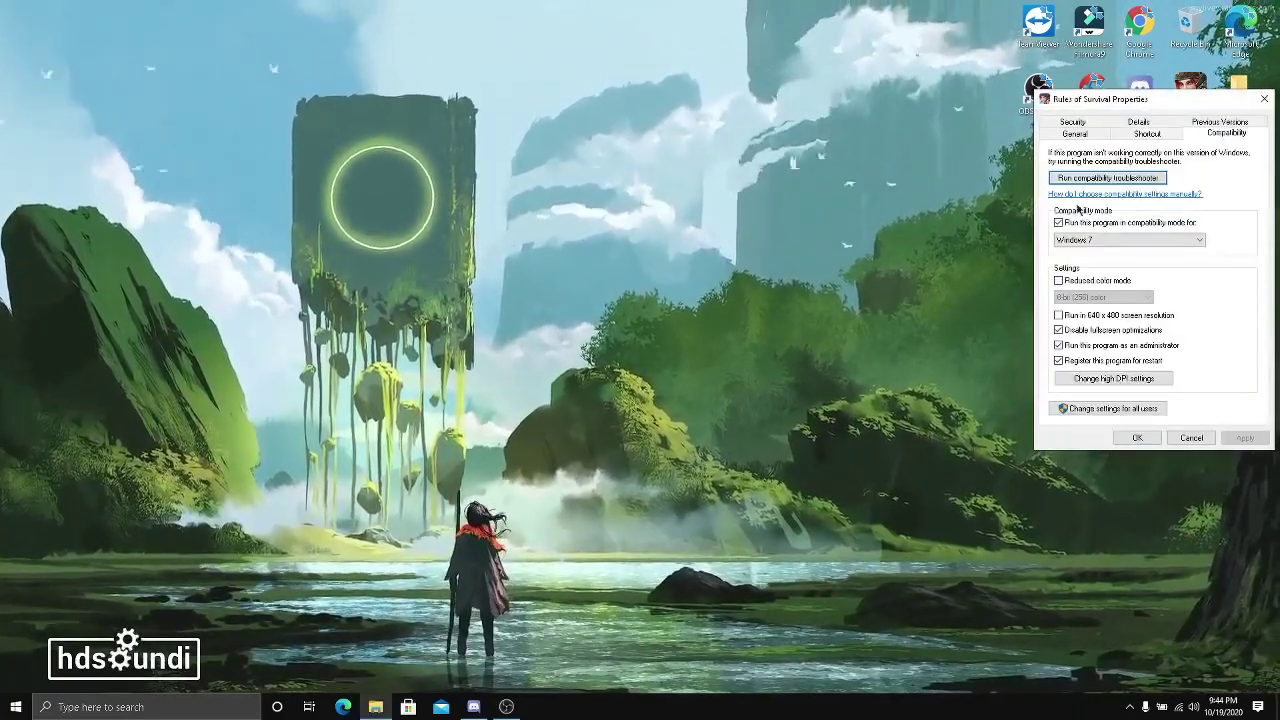
left_click(1120, 240)
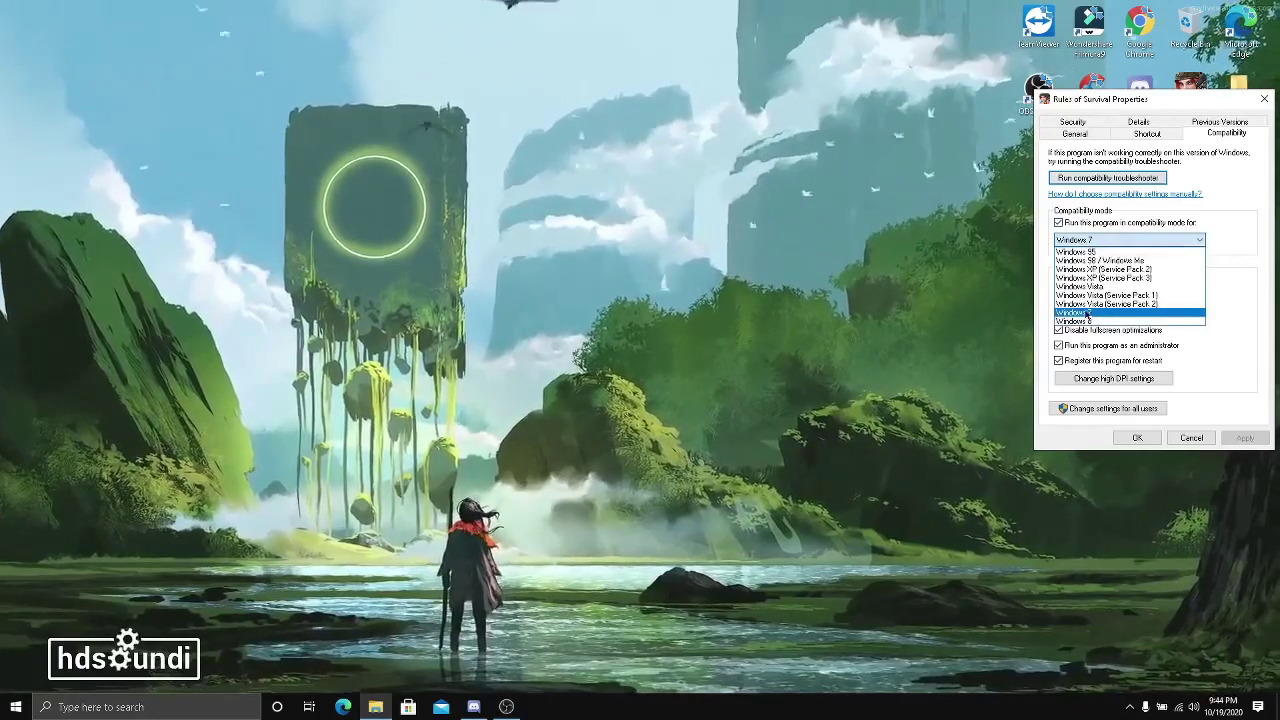
left_click(1082, 314)
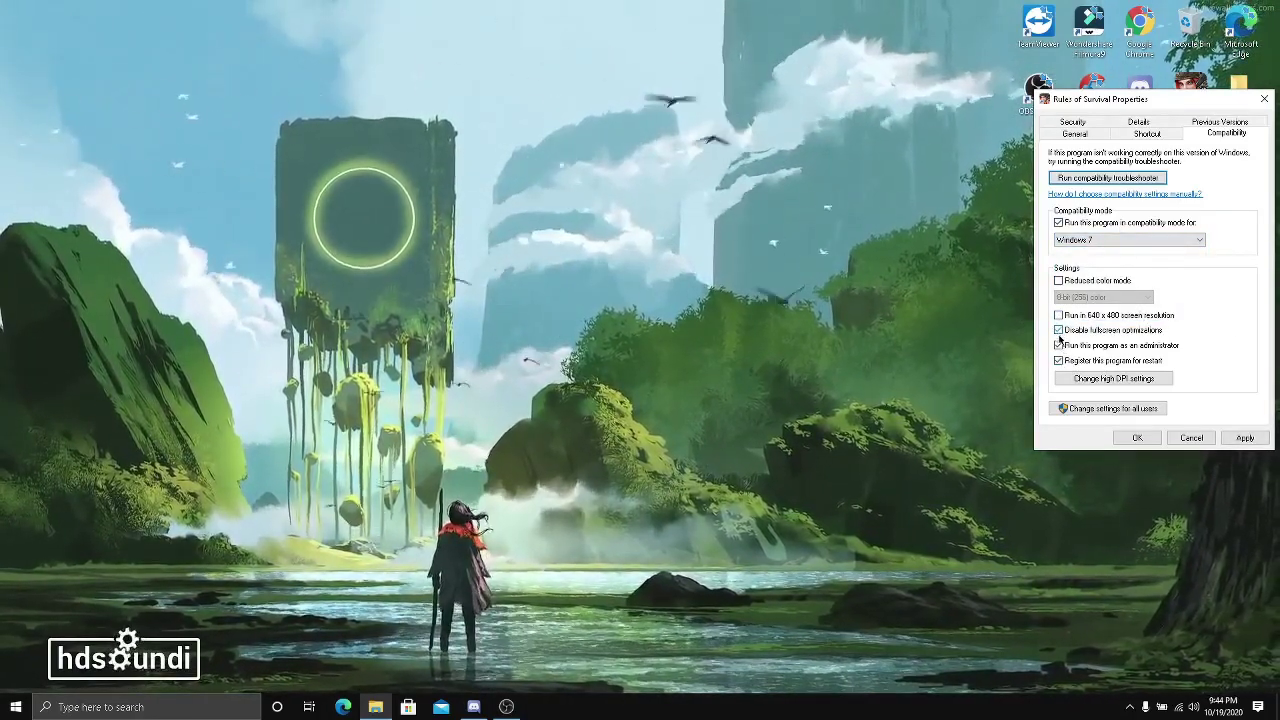
Override the high DPI scaling behavior with System (Enhanced) for Rules of Survival and apply the properties
left_click(1113, 378)
left_click(1128, 356)
left_click(1136, 374)
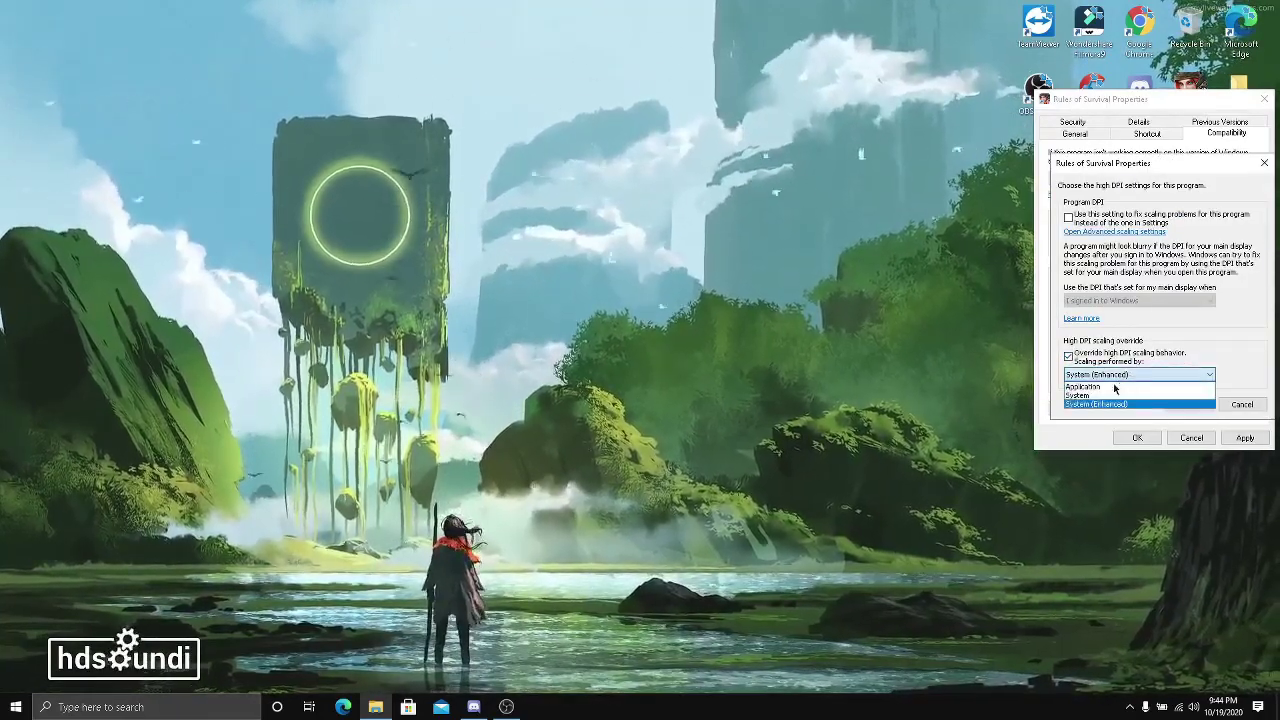
left_click(1097, 404)
left_click(1190, 404)
left_click(1242, 437)
left_click(1137, 437)
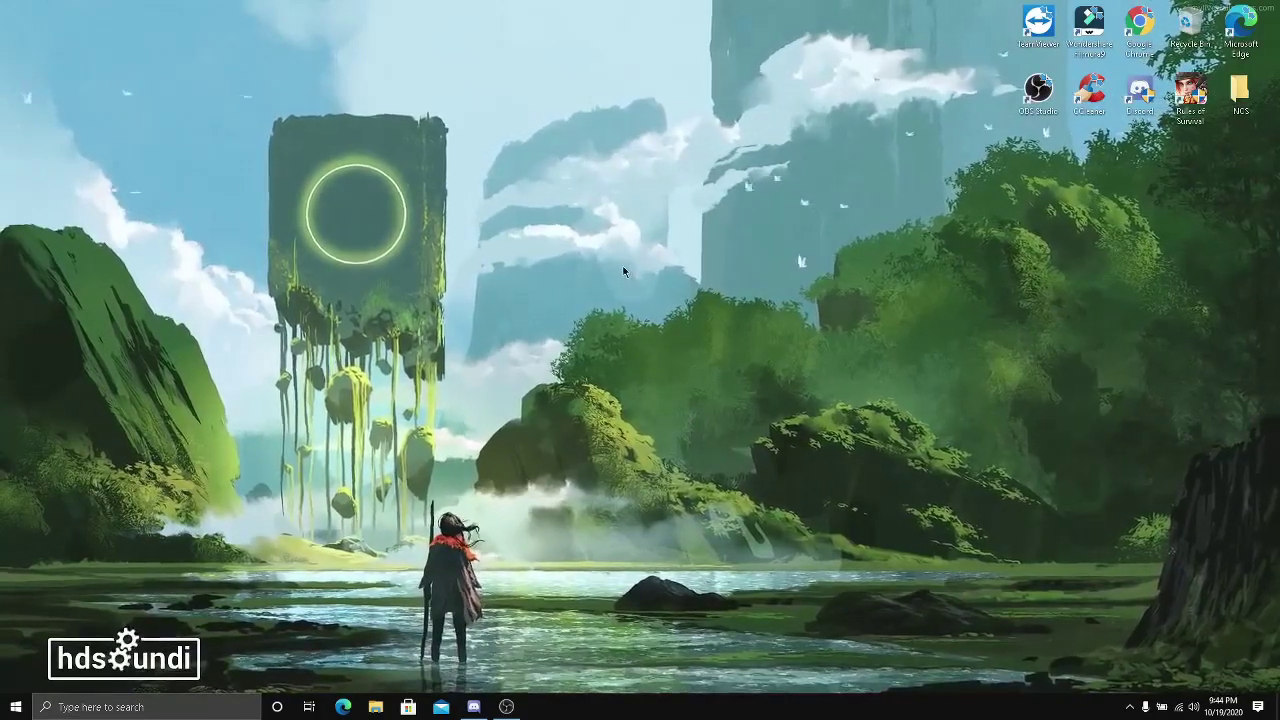
Launch Rules of Survival and open the Task Manager's detailed process list
double_click(1190, 92)
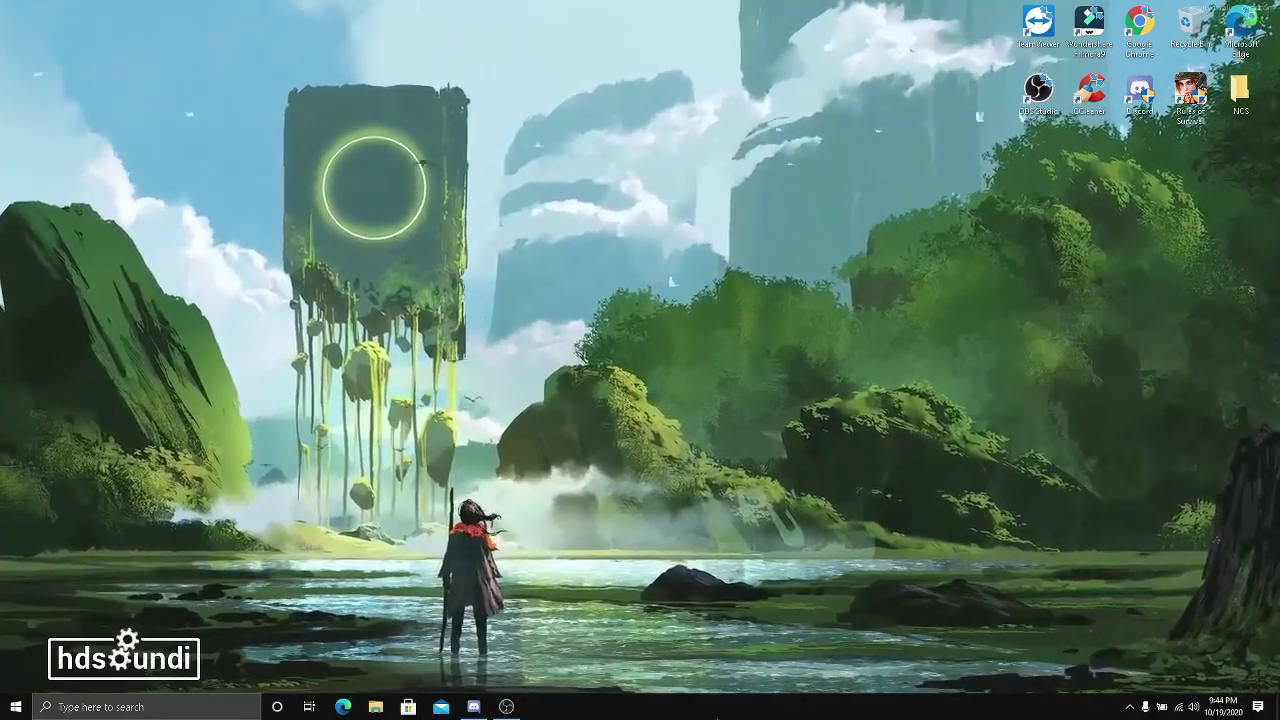
right_click(729, 713)
left_click(762, 643)
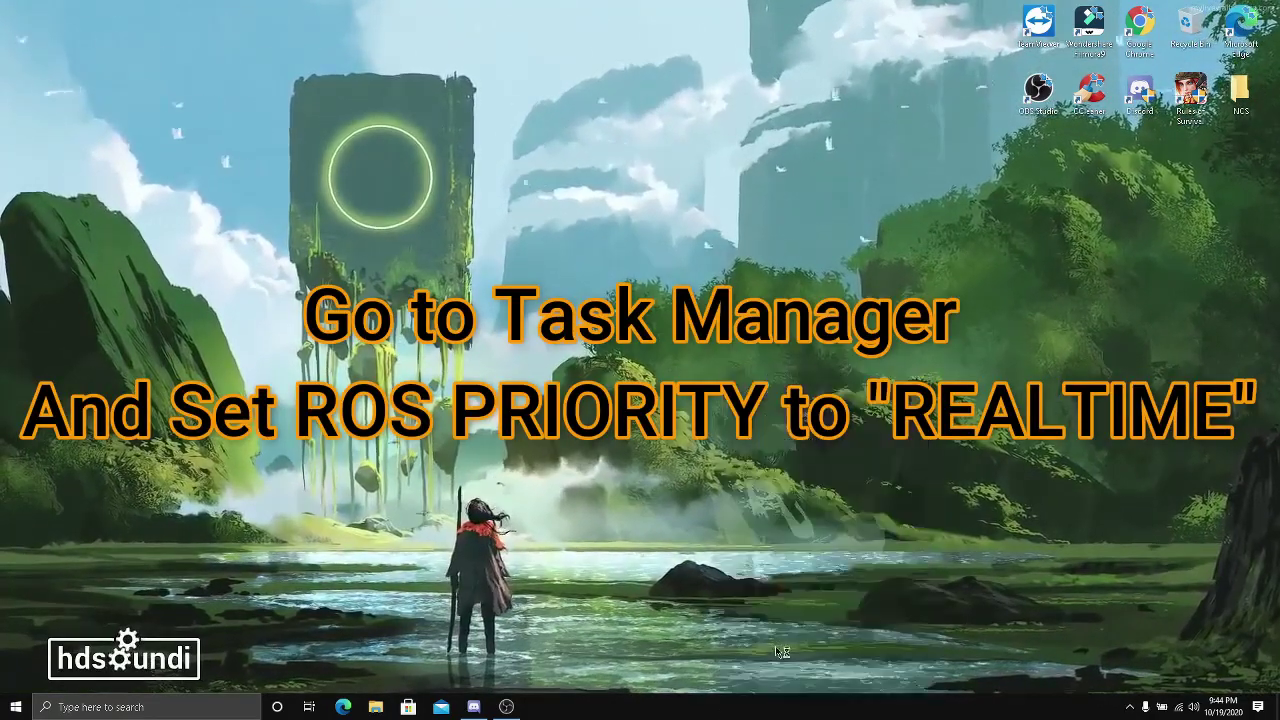
left_click(347, 165)
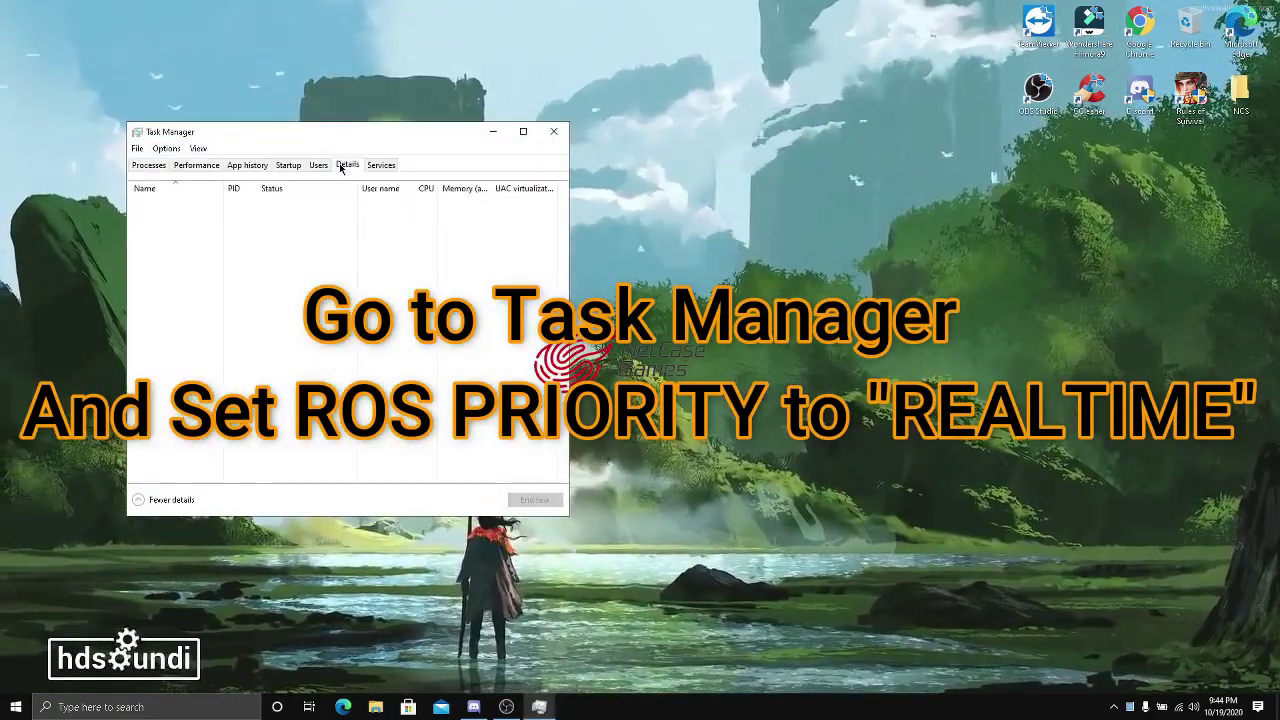
Set the priority of the ros.exe process to Realtime, confirm the change and close Task Manager
scroll(357, 368, "down", 10)
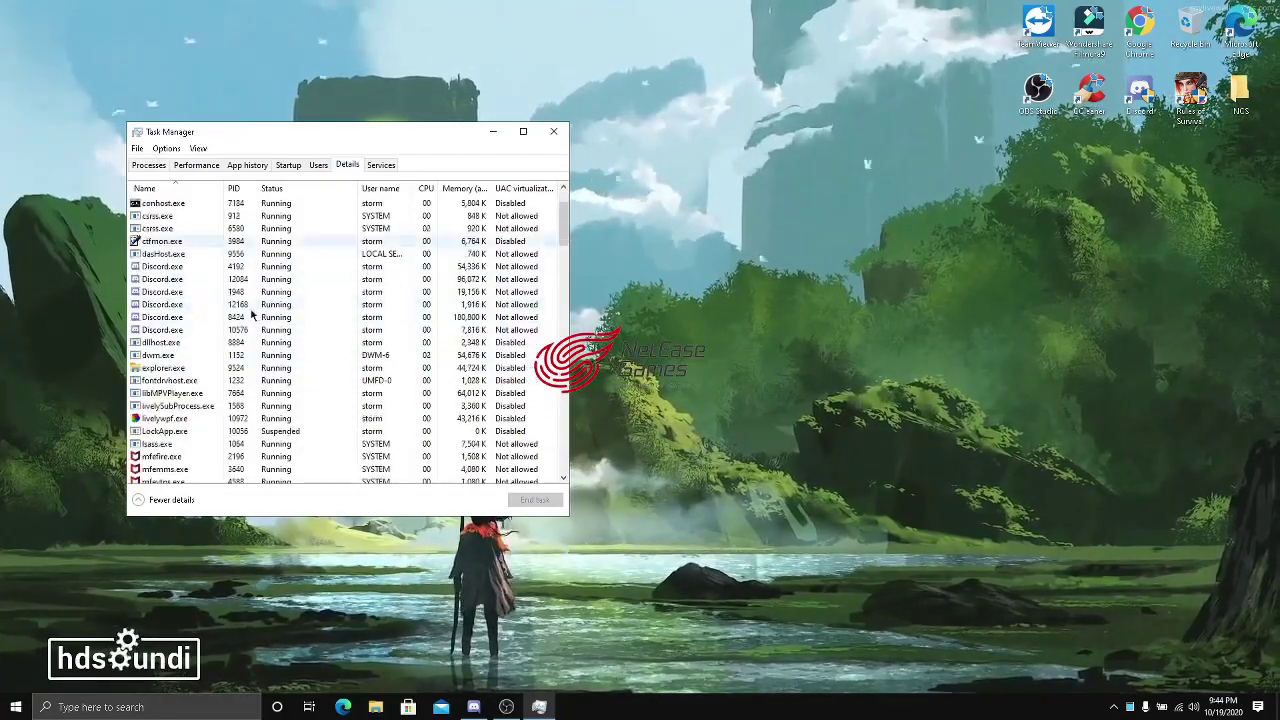
left_click(202, 309)
left_click(158, 342)
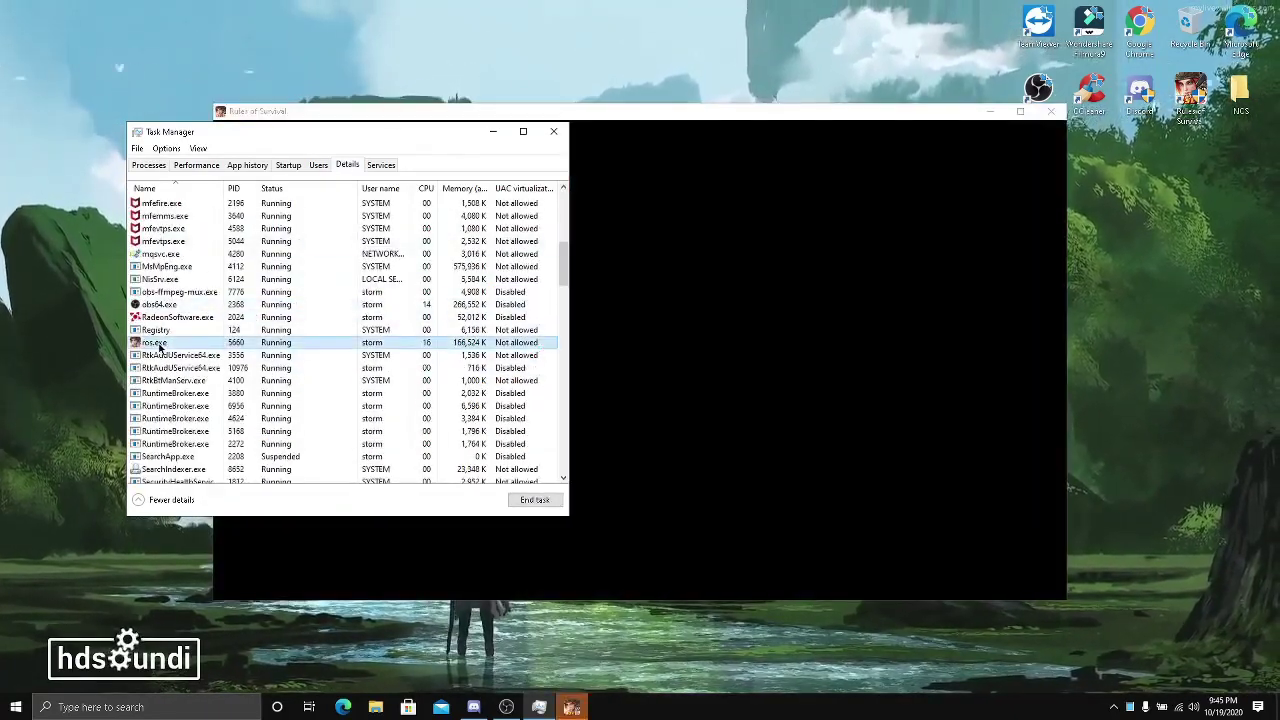
right_click(159, 343)
mouse_move(203, 402)
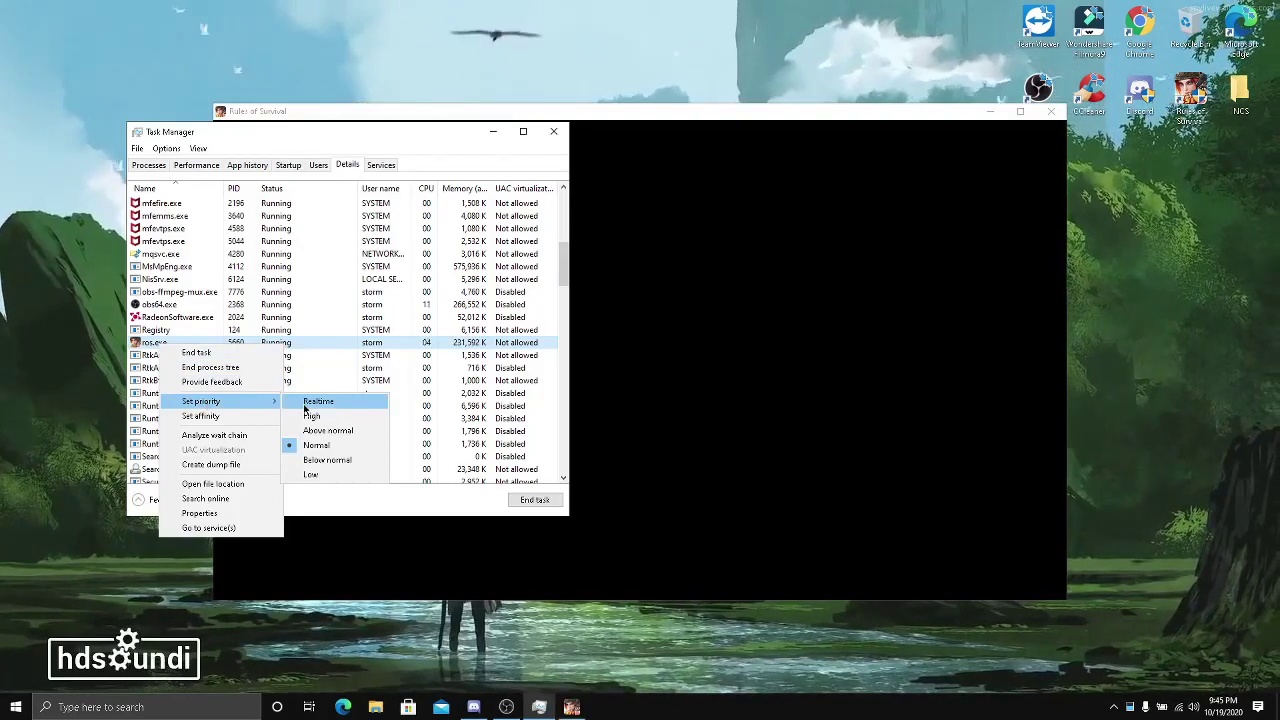
left_click(318, 401)
left_click(652, 364)
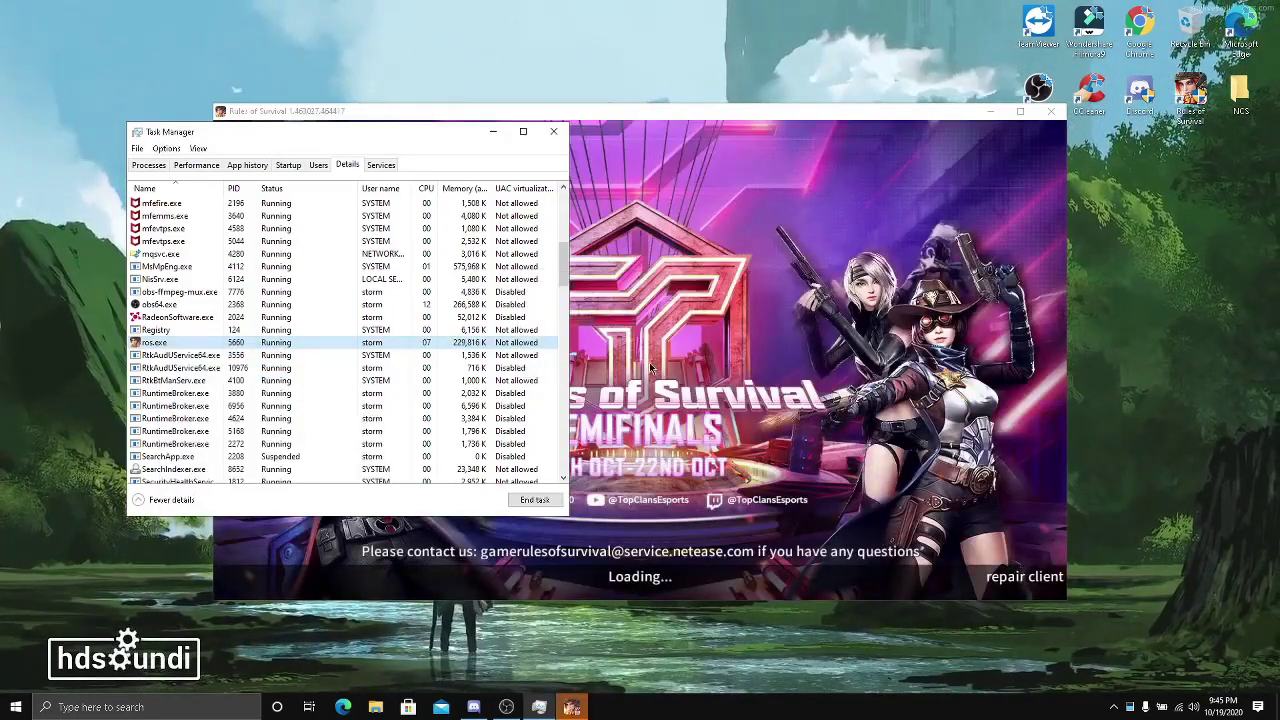
left_click(551, 133)
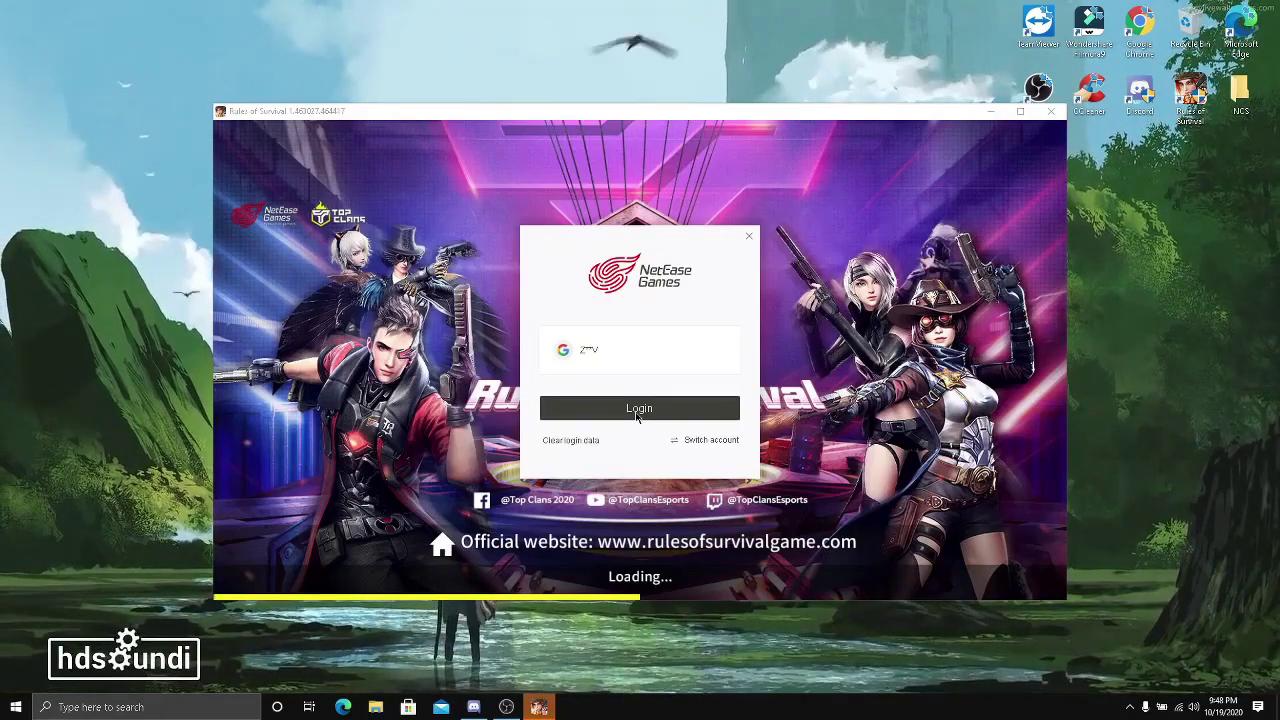
Log in to Rules of Survival with the saved account and enter the game from its title screen
left_click(637, 410)
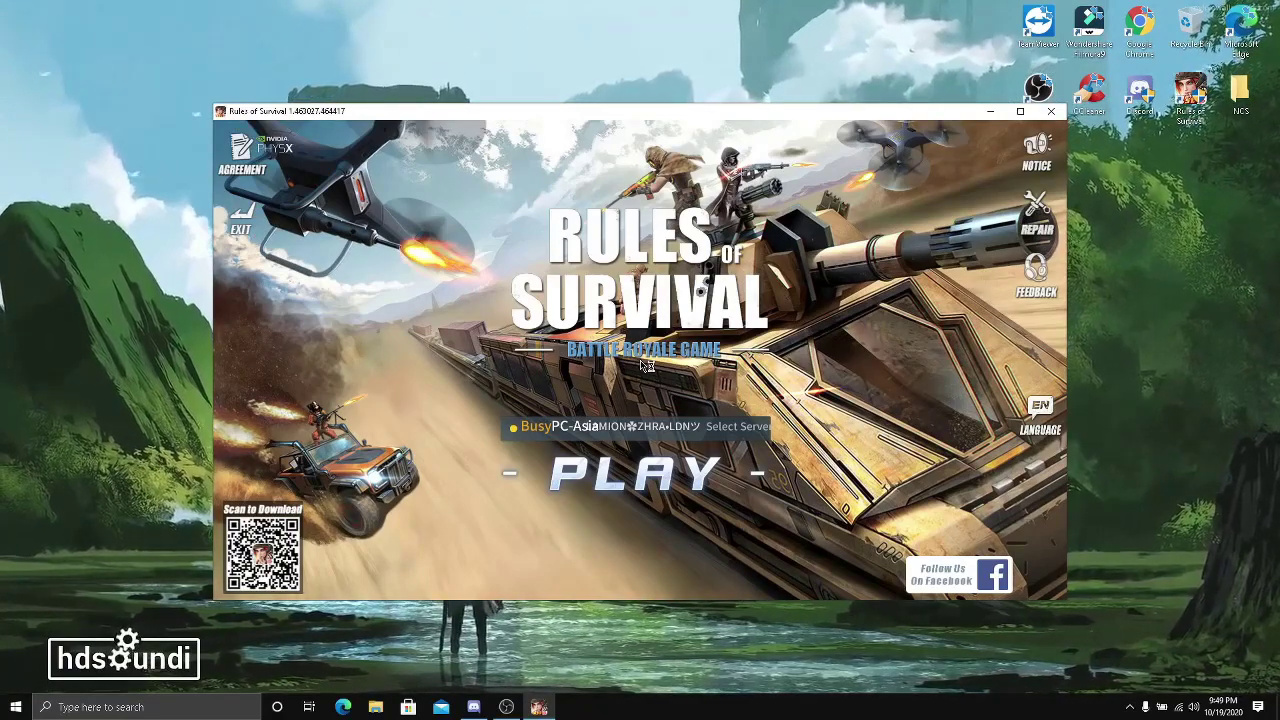
left_click(645, 365)
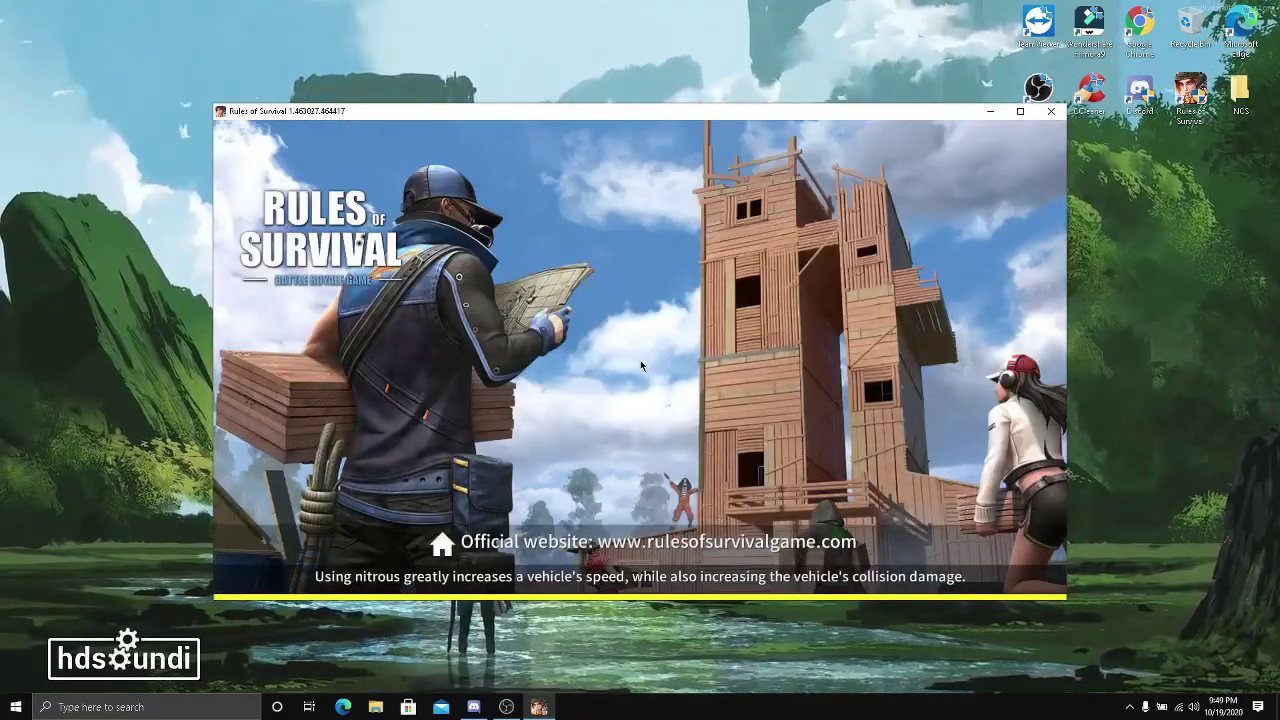